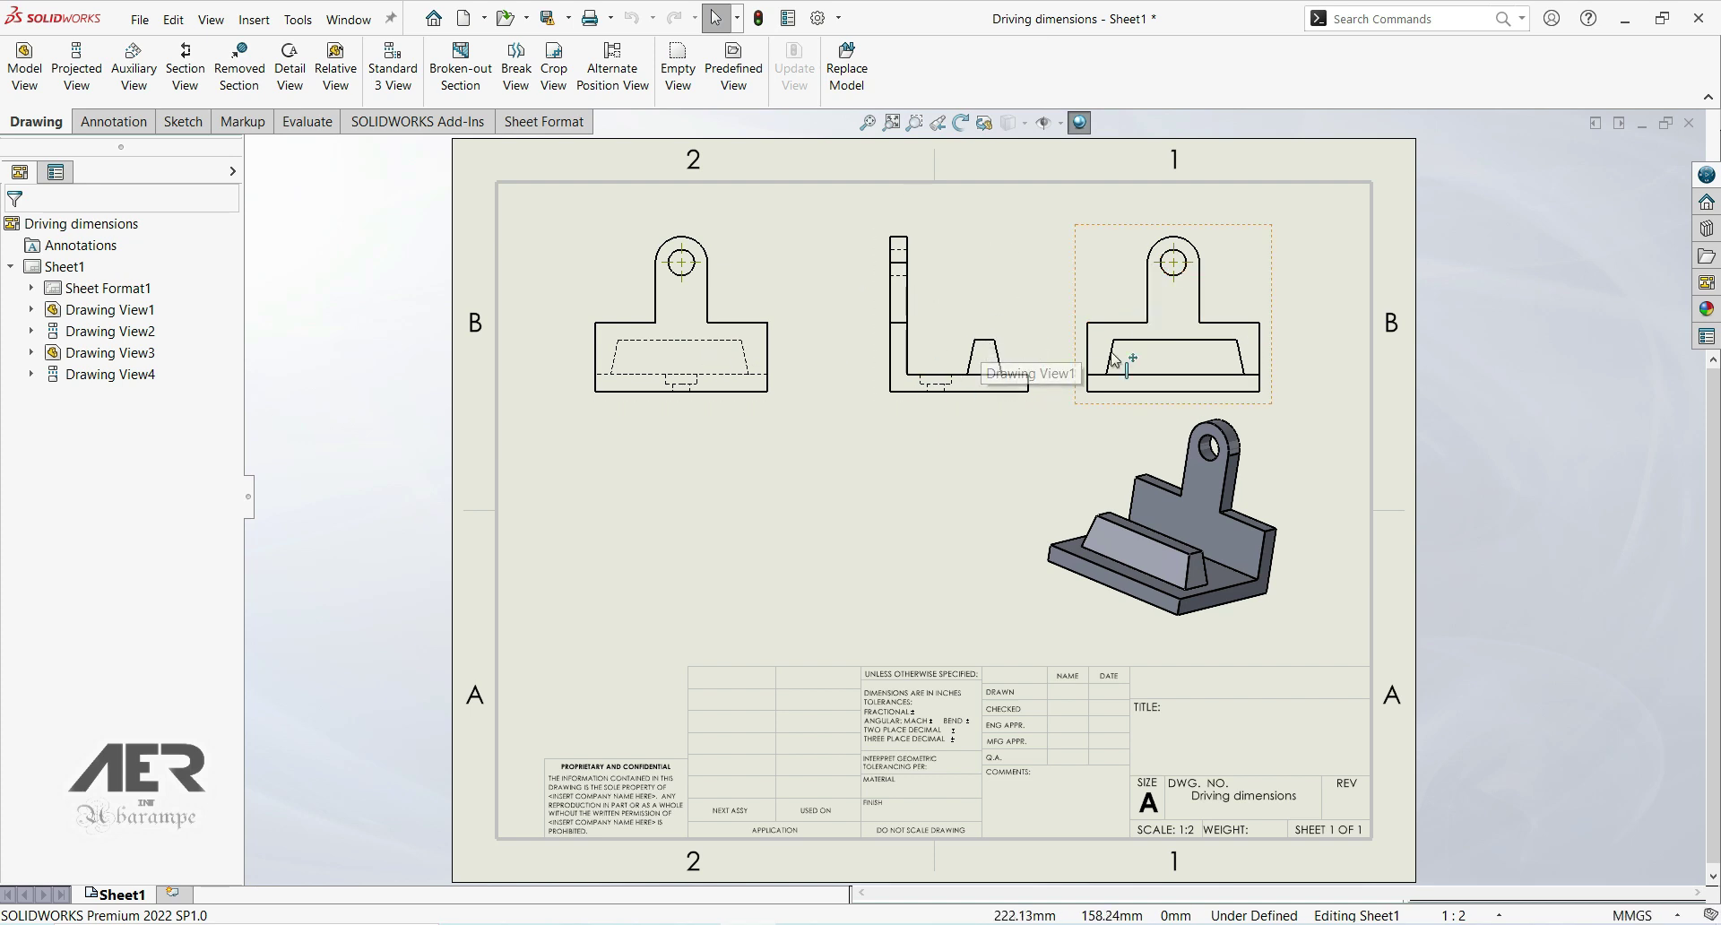
Start Model Items with Source 'Selected feature', Import items into all views on, and Eliminate duplicates off.
{"action": "left_click", "coordinate": [121, 133]}
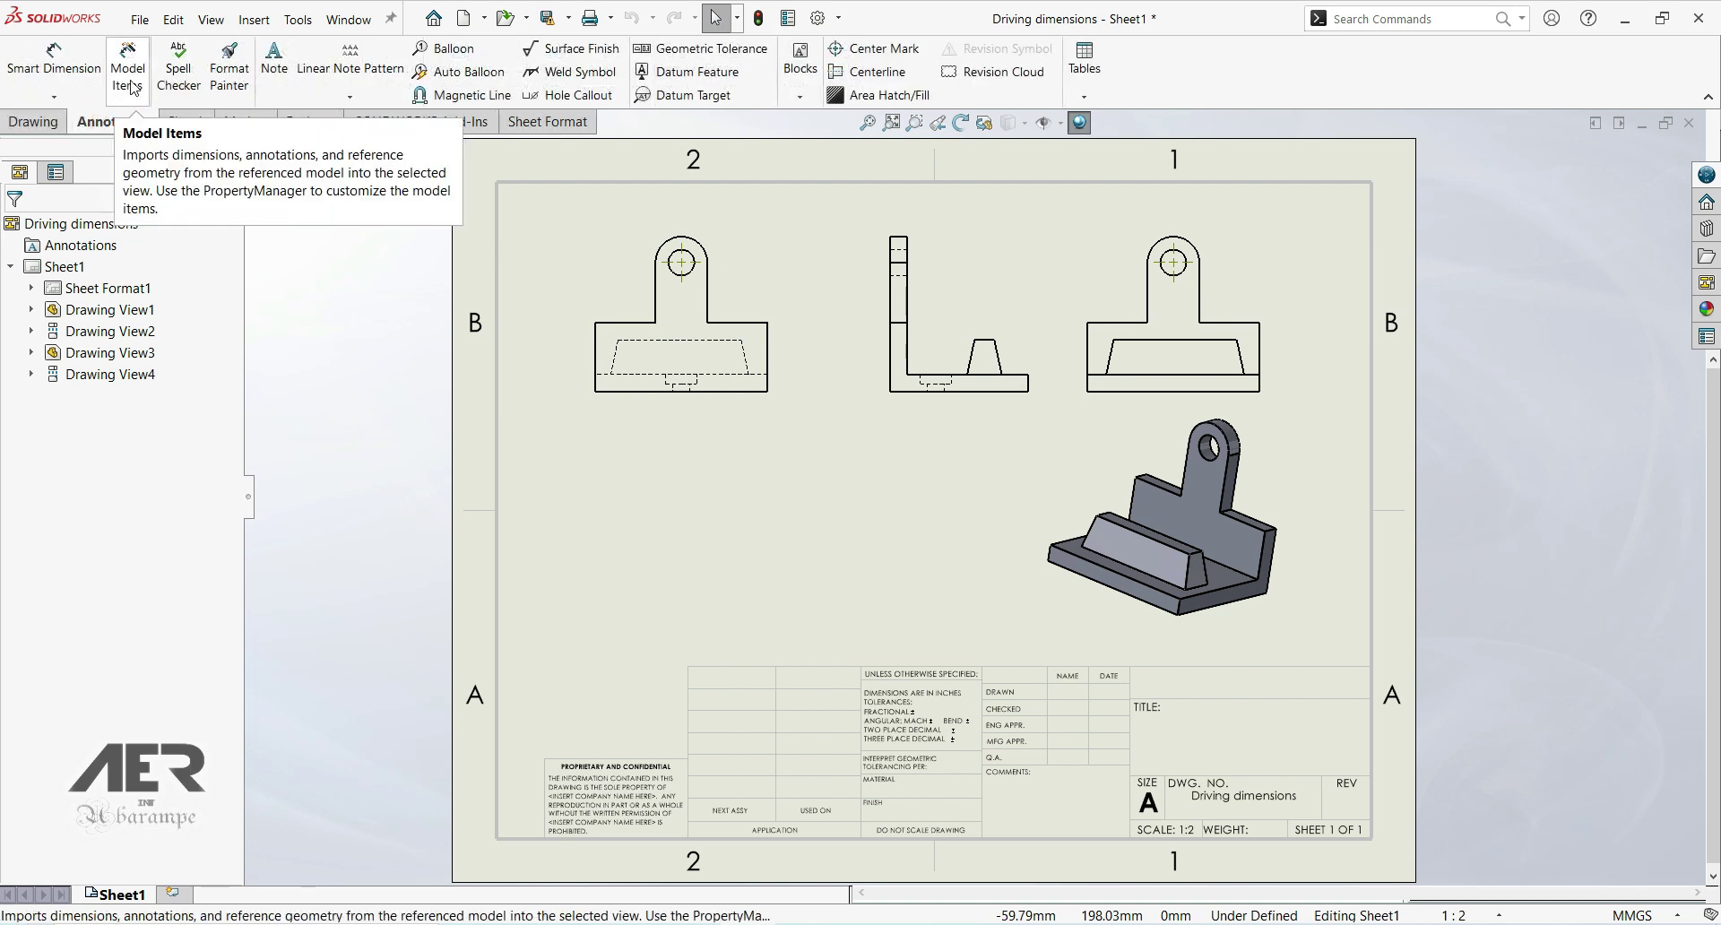
{"action": "left_click", "coordinate": [130, 87]}
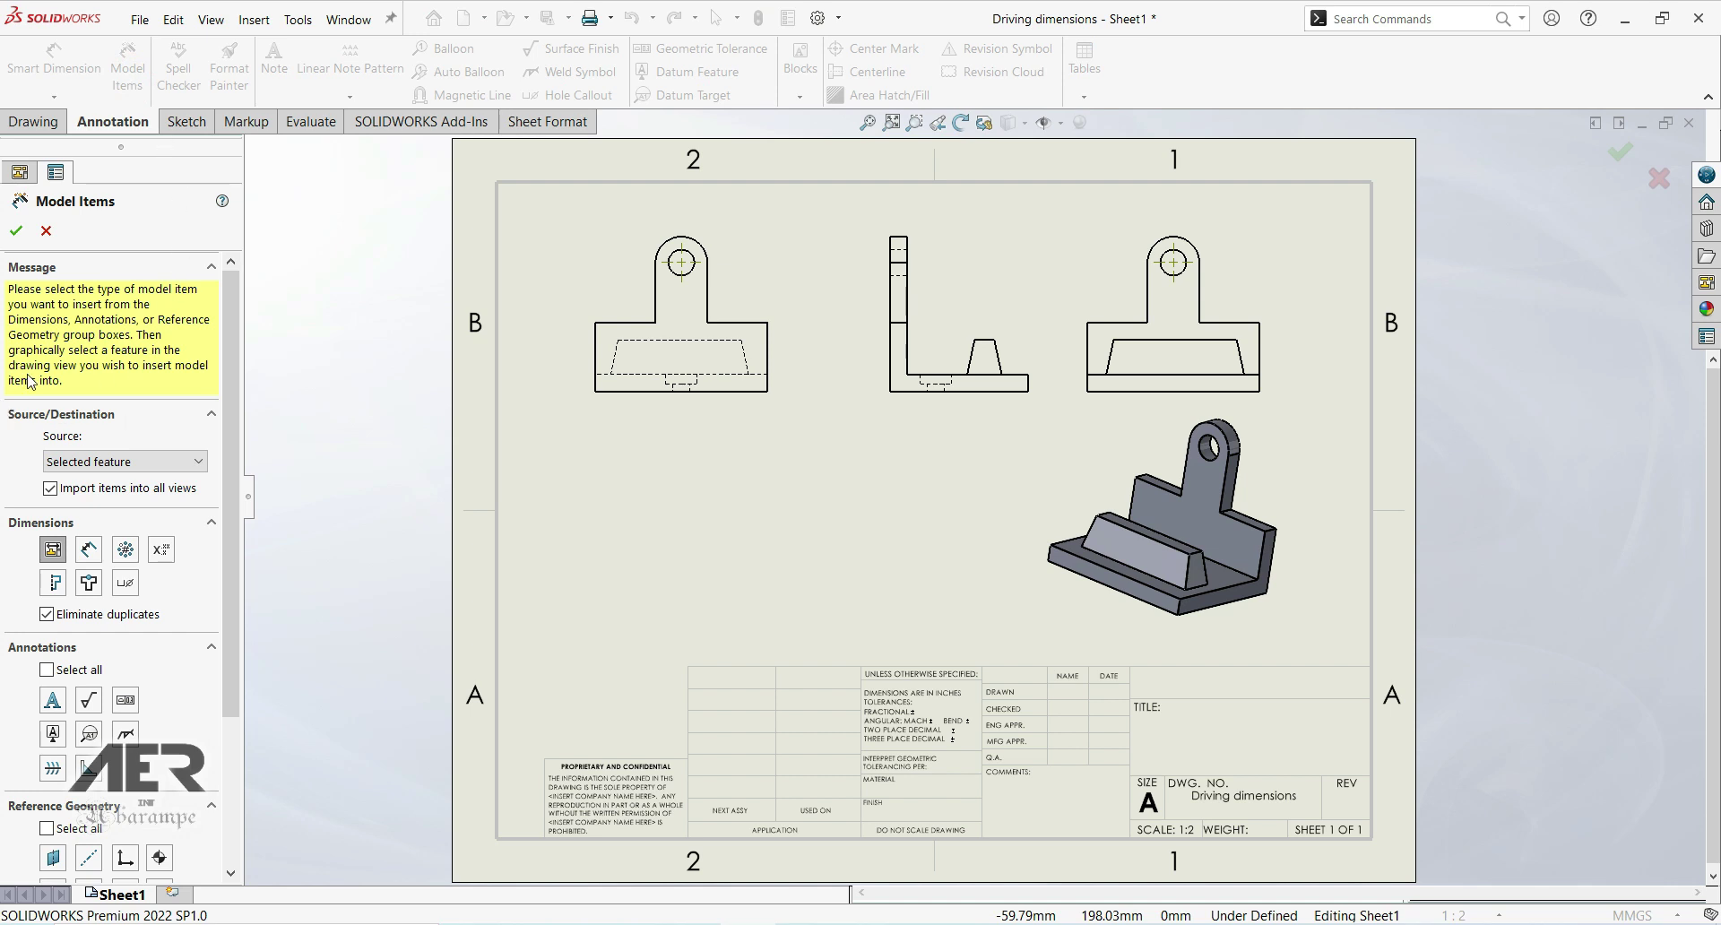
{"action": "left_click", "coordinate": [101, 467]}
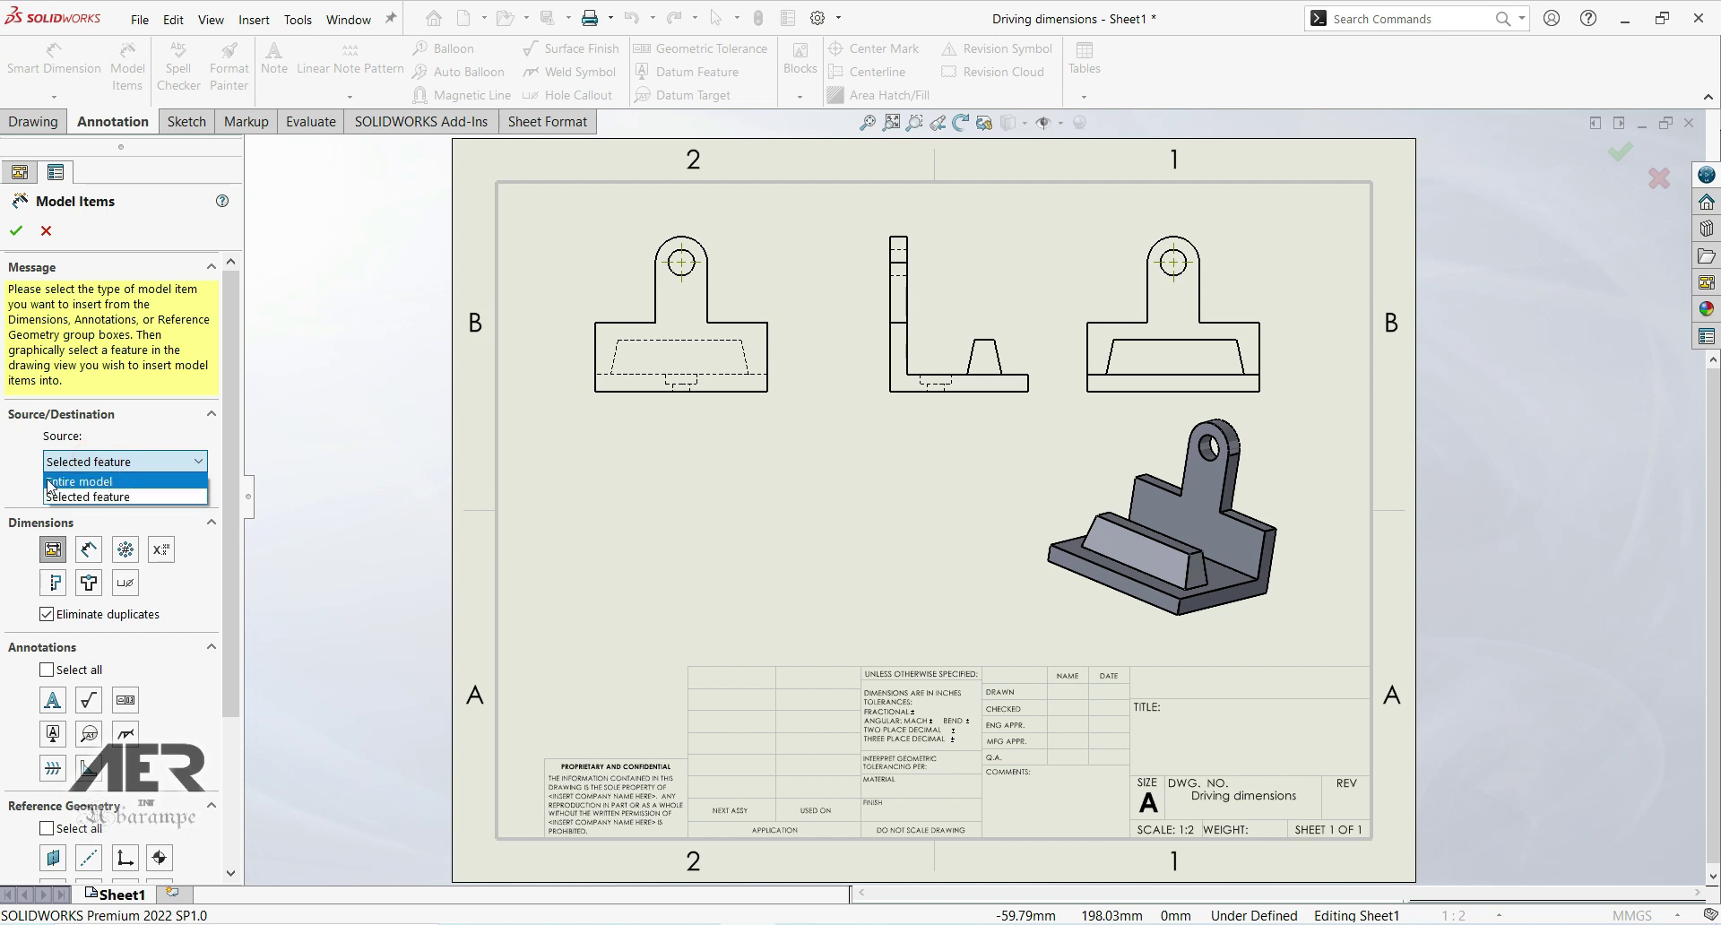
{"action": "left_click", "coordinate": [83, 499]}
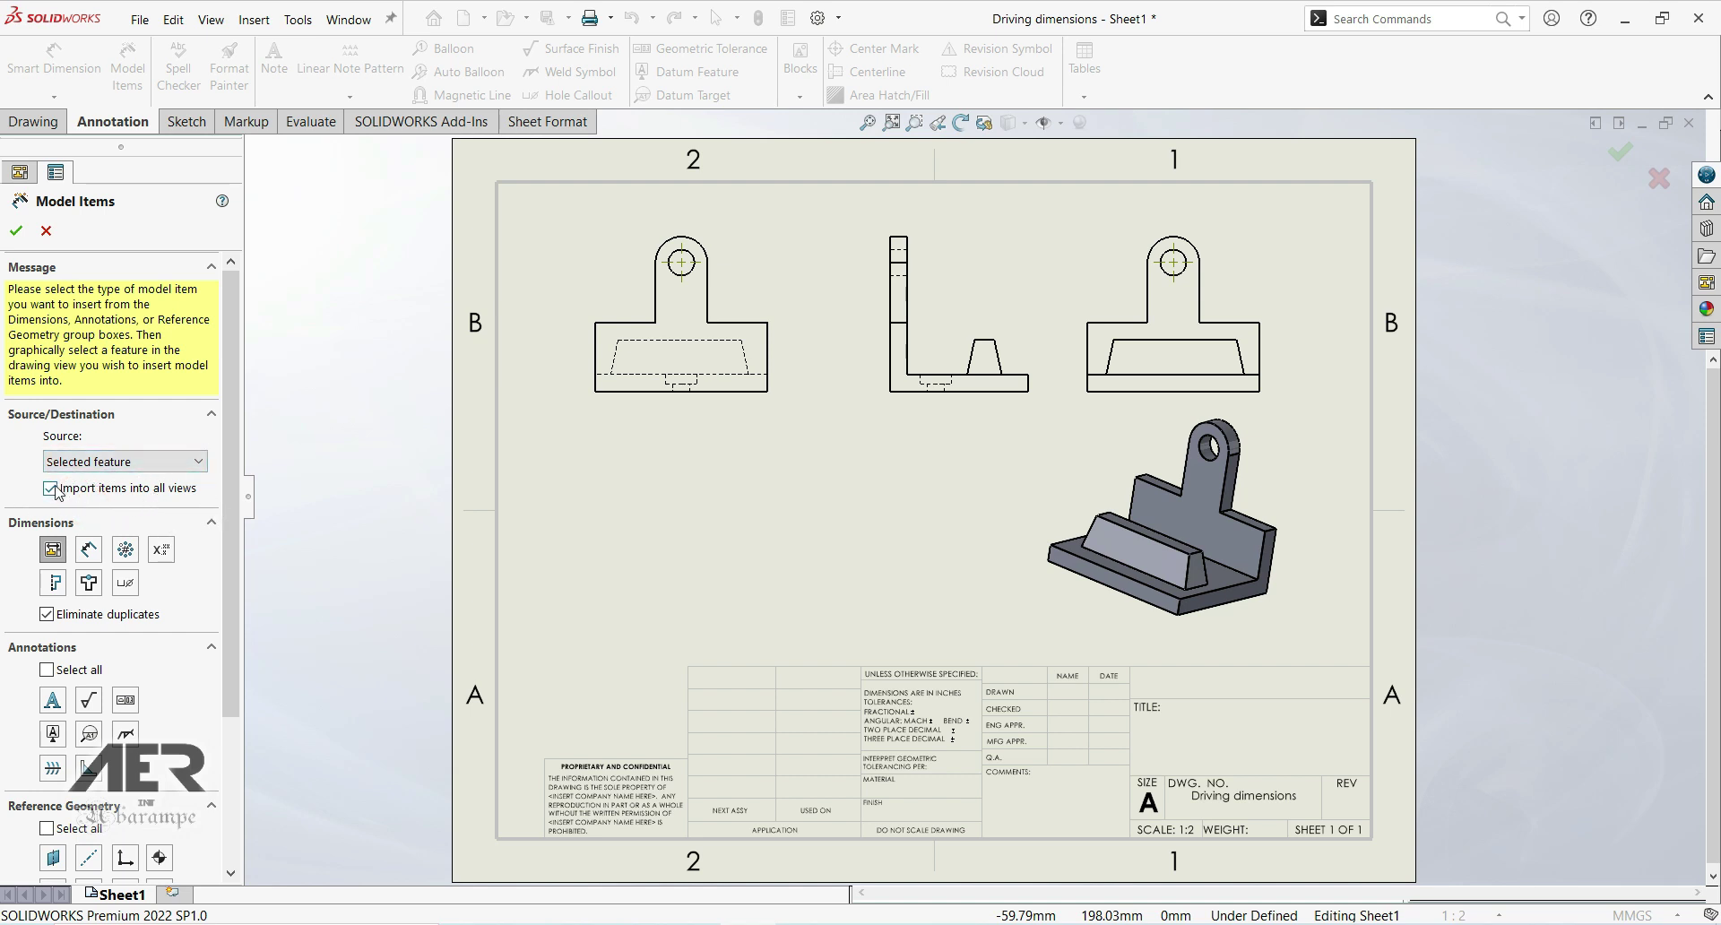
{"action": "left_click", "coordinate": [50, 489]}
{"action": "left_click", "coordinate": [50, 488]}
{"action": "left_click", "coordinate": [48, 614]}
Pick the Boss-Extrude3 rib to preview its 12° and 20 dimensions, then cancel the import.
{"action": "left_click", "coordinate": [986, 360]}
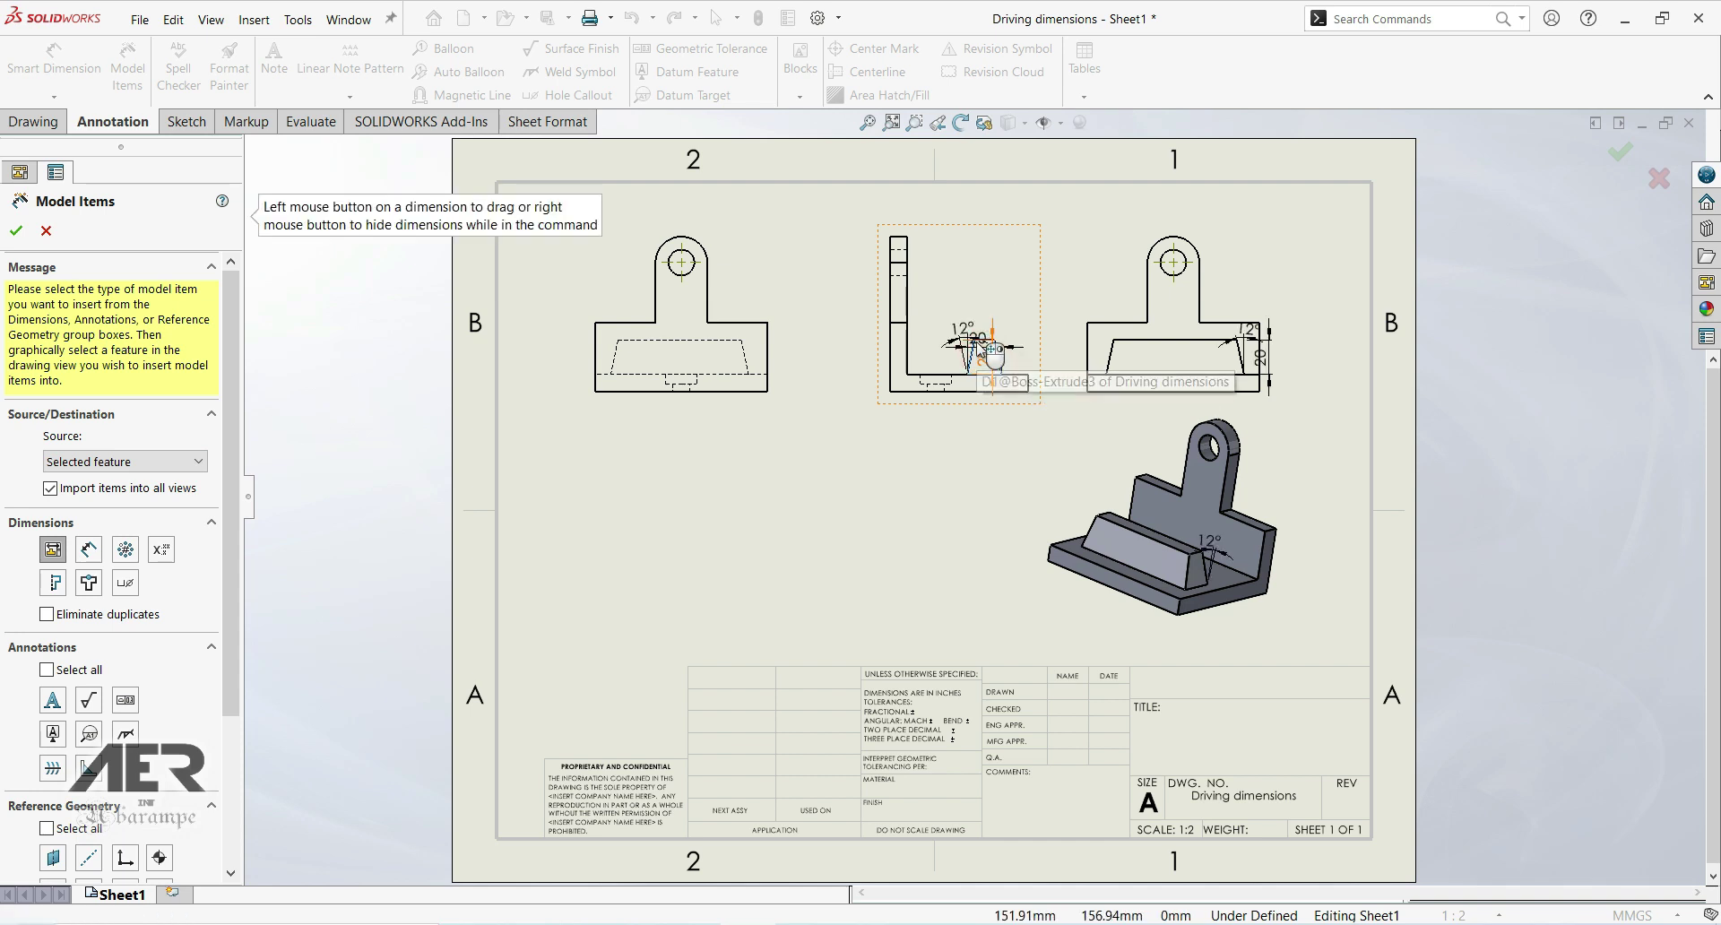
{"action": "scroll", "coordinate": [965, 317], "scroll_direction": "down", "scroll_amount": 3}
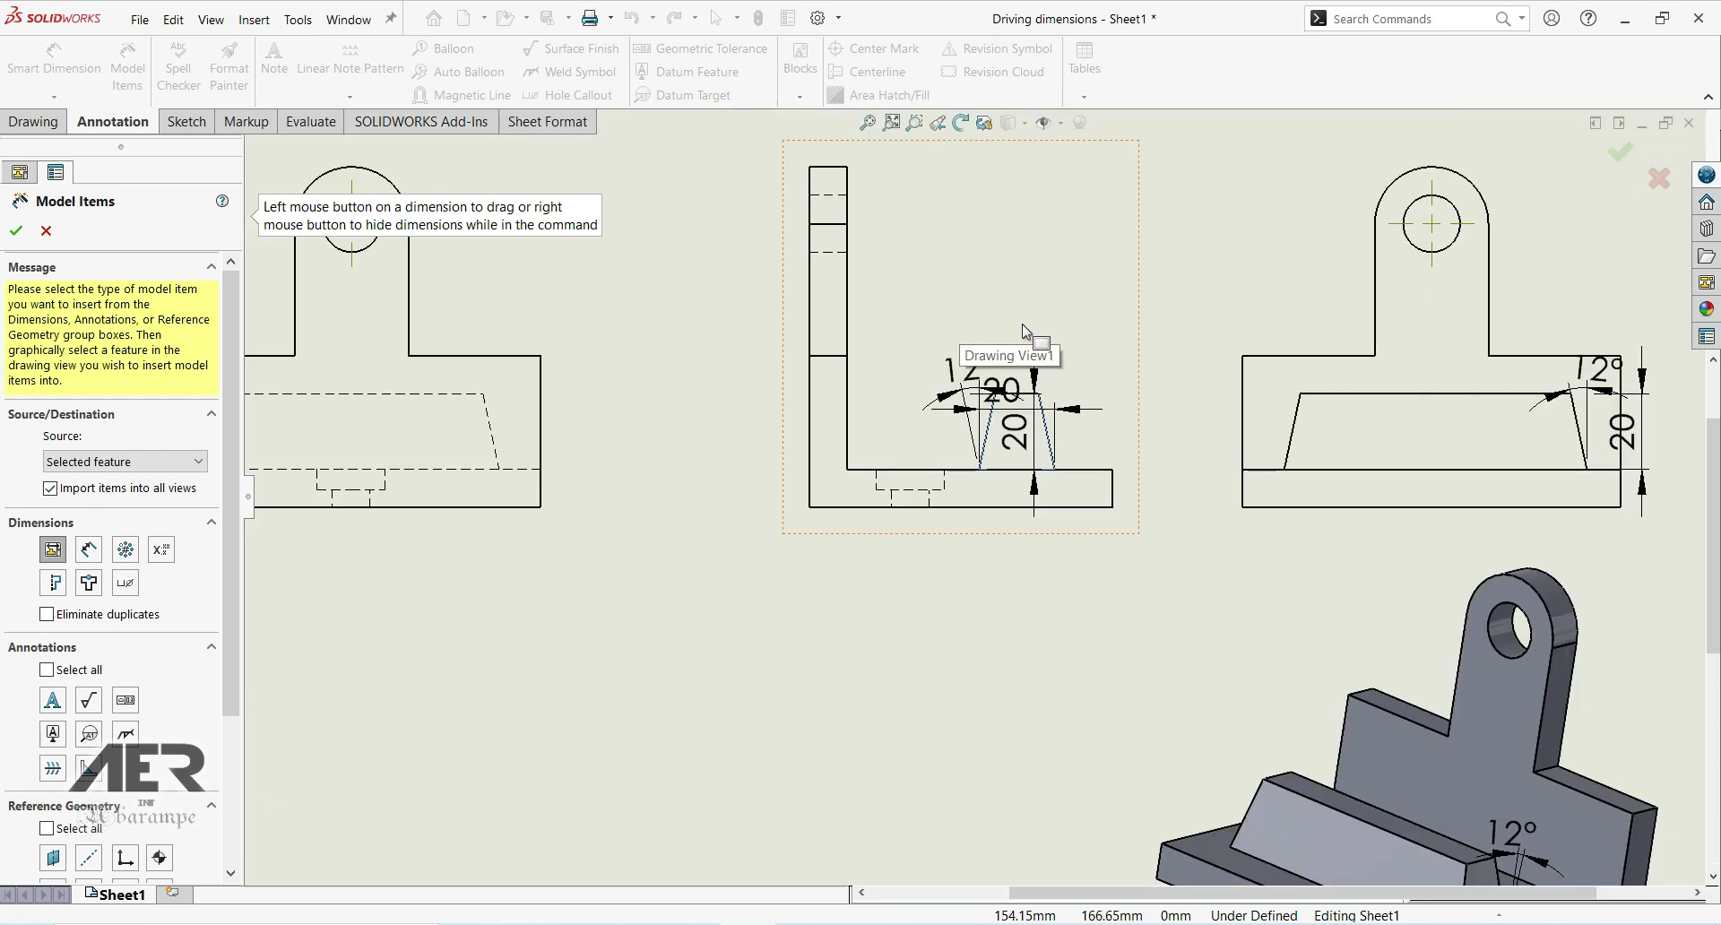
{"action": "scroll", "coordinate": [1024, 332], "scroll_direction": "up", "scroll_amount": 2}
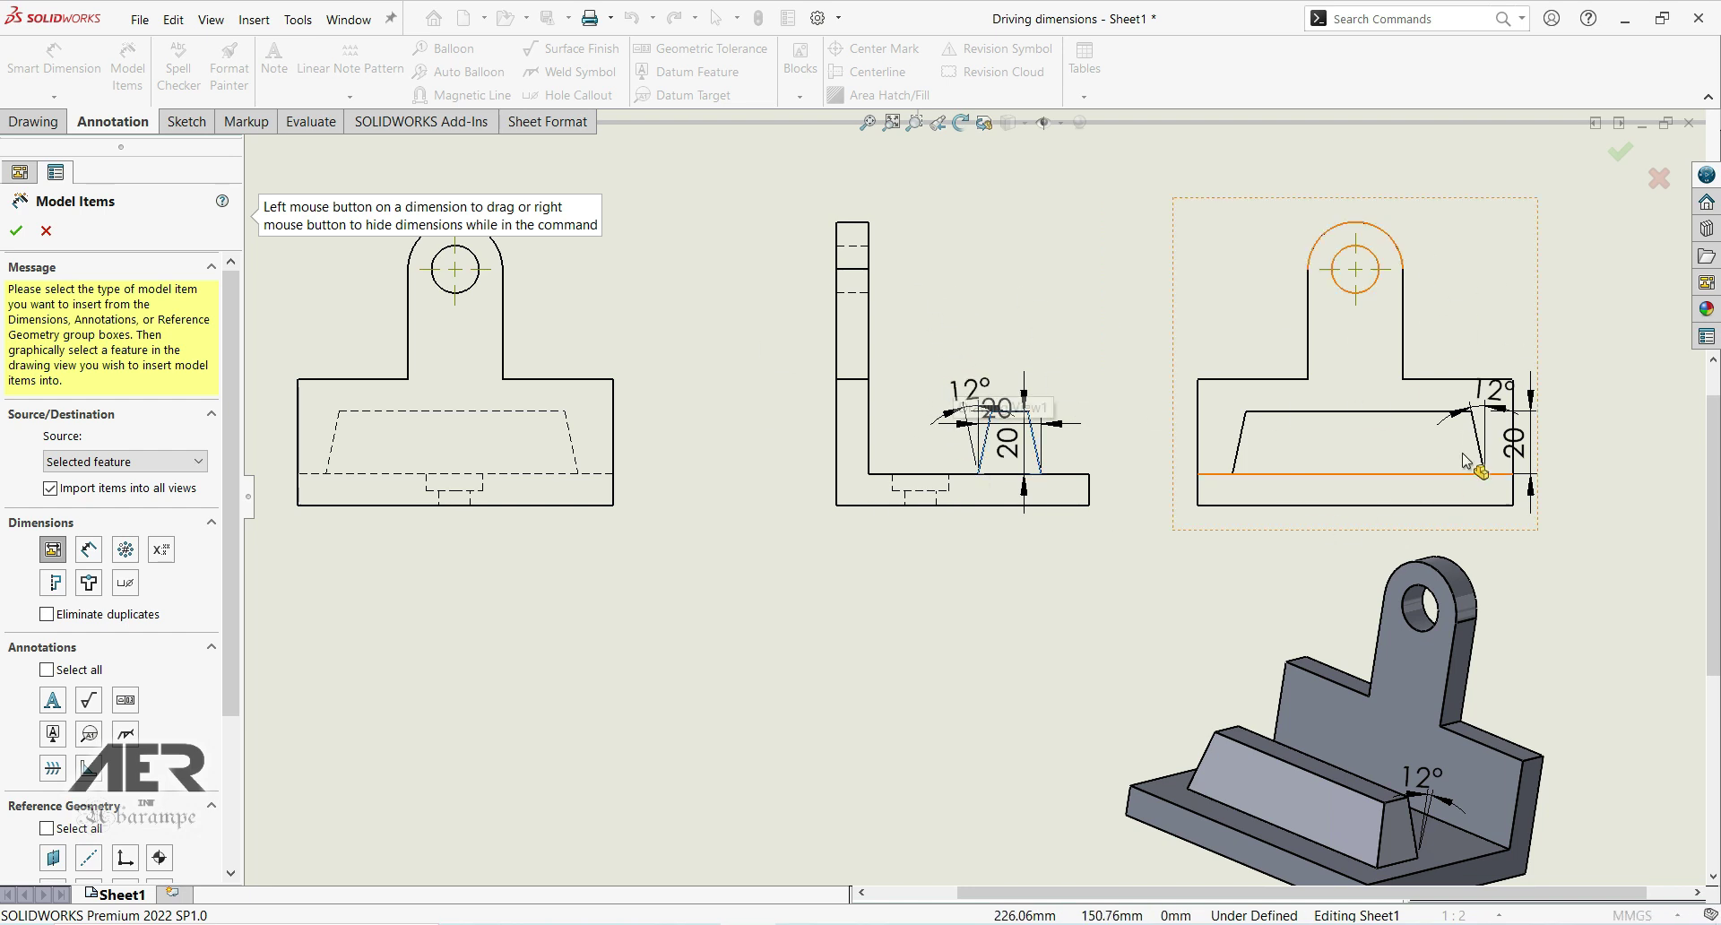
{"action": "left_click", "coordinate": [47, 230]}
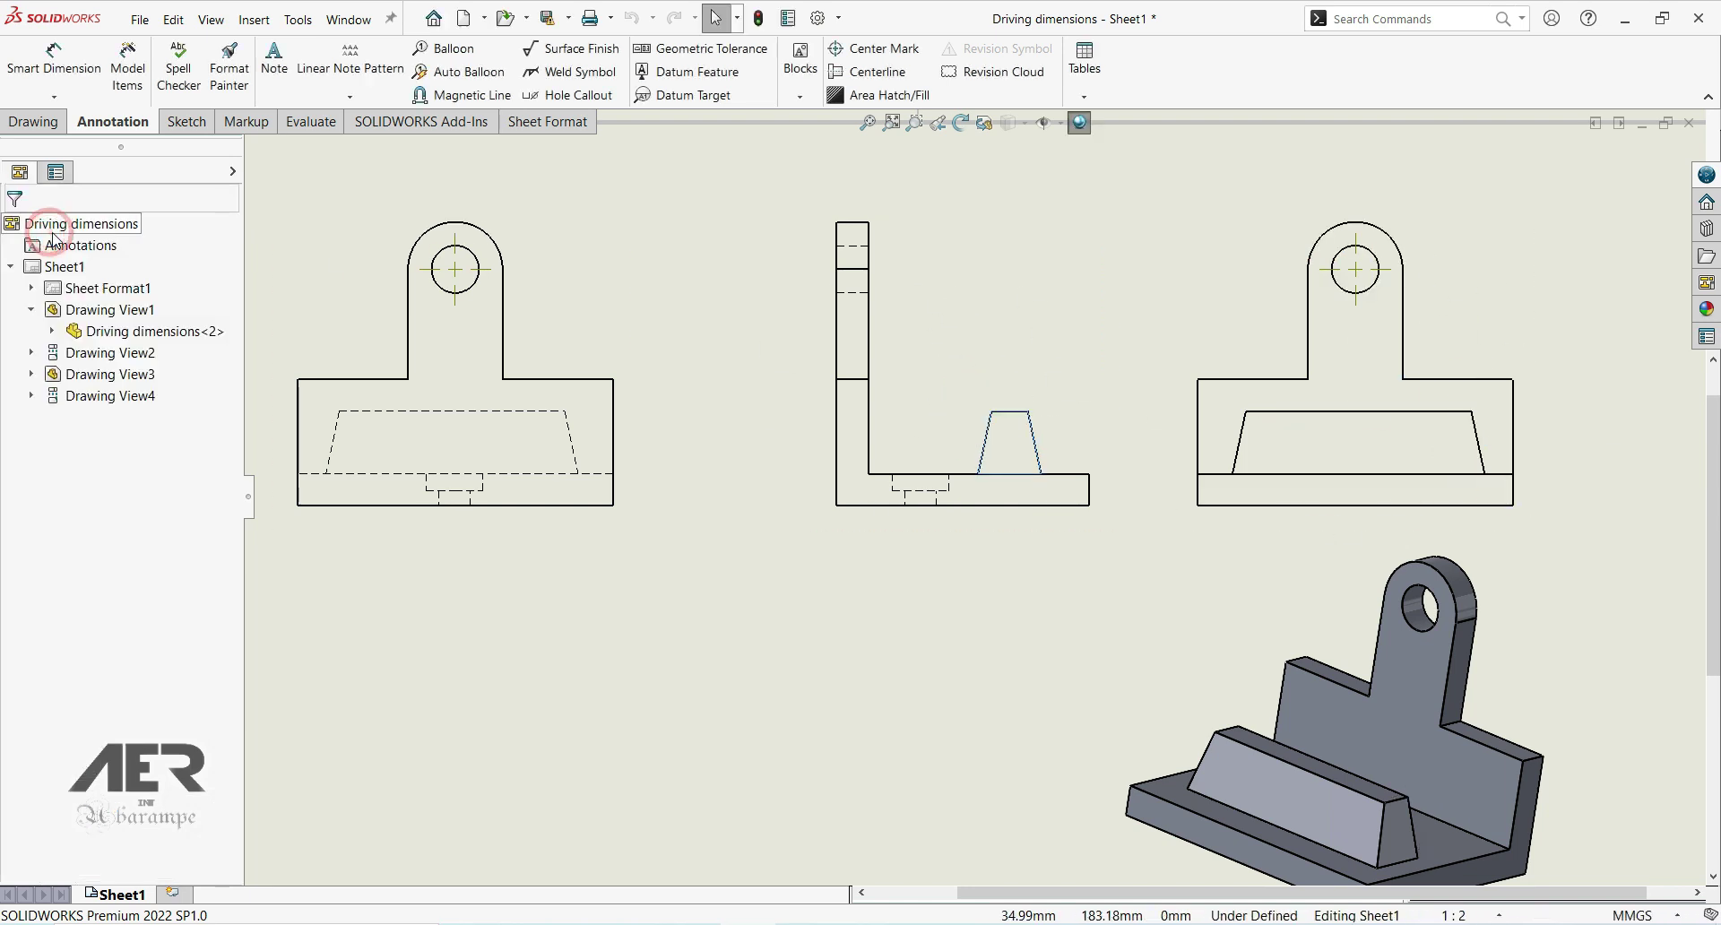
Retry Model Items for the rib in the side view only, then cancel without adding dimensions.
{"action": "left_click", "coordinate": [127, 62]}
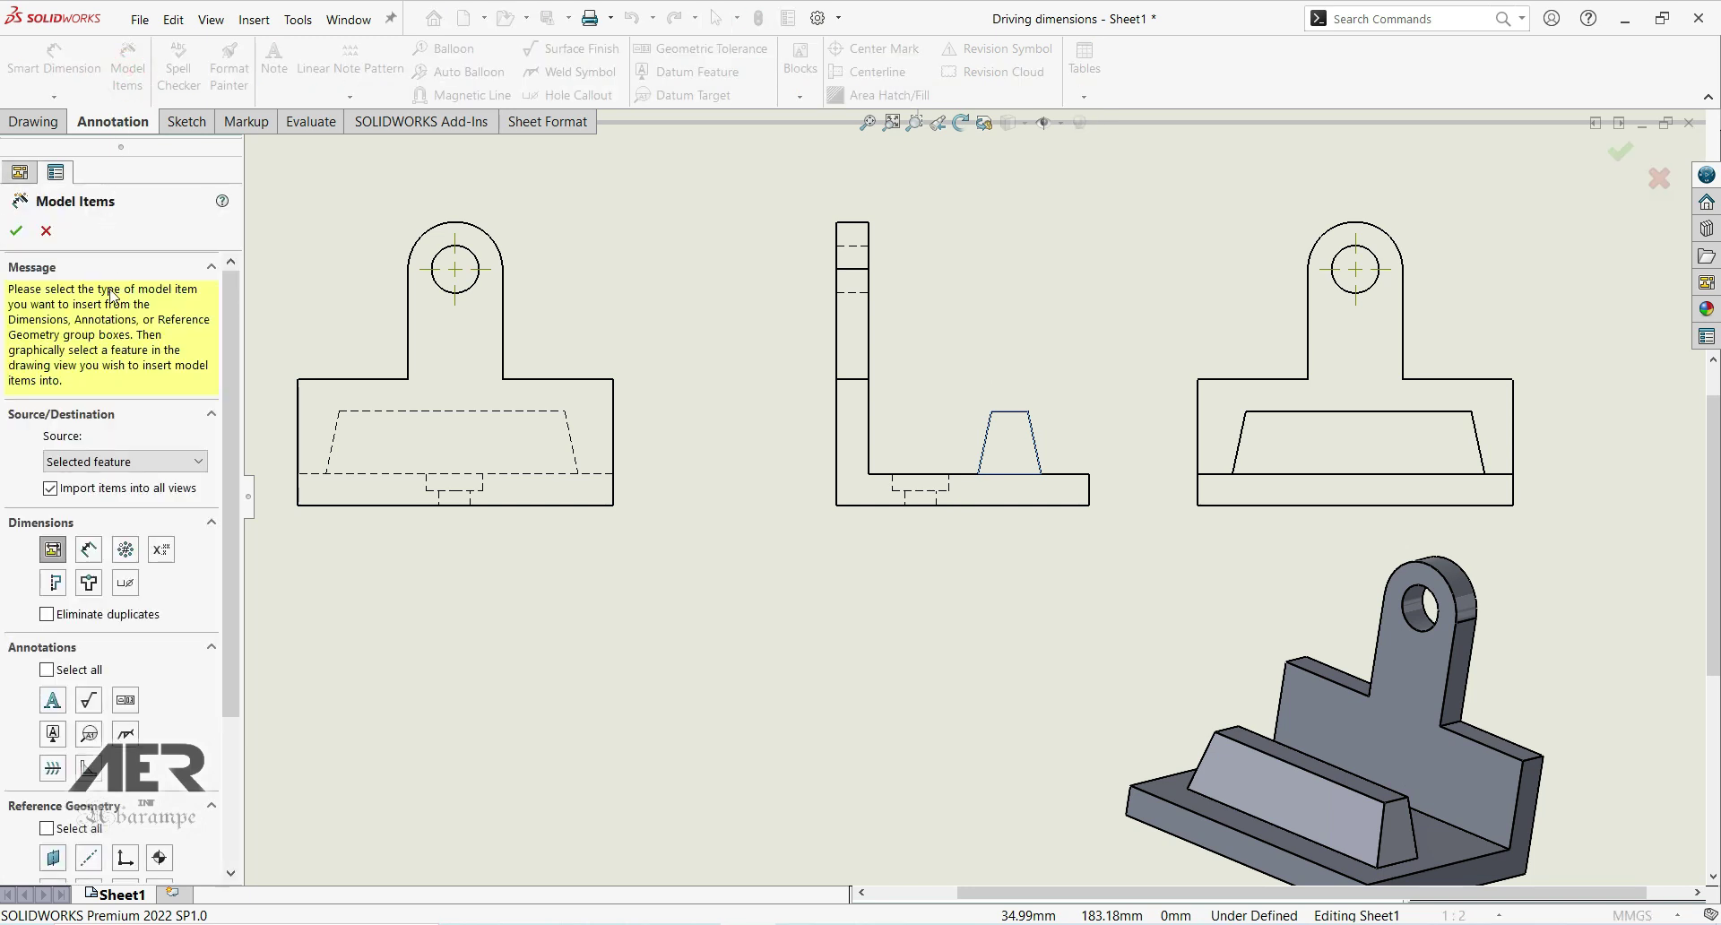
{"action": "left_click", "coordinate": [51, 491]}
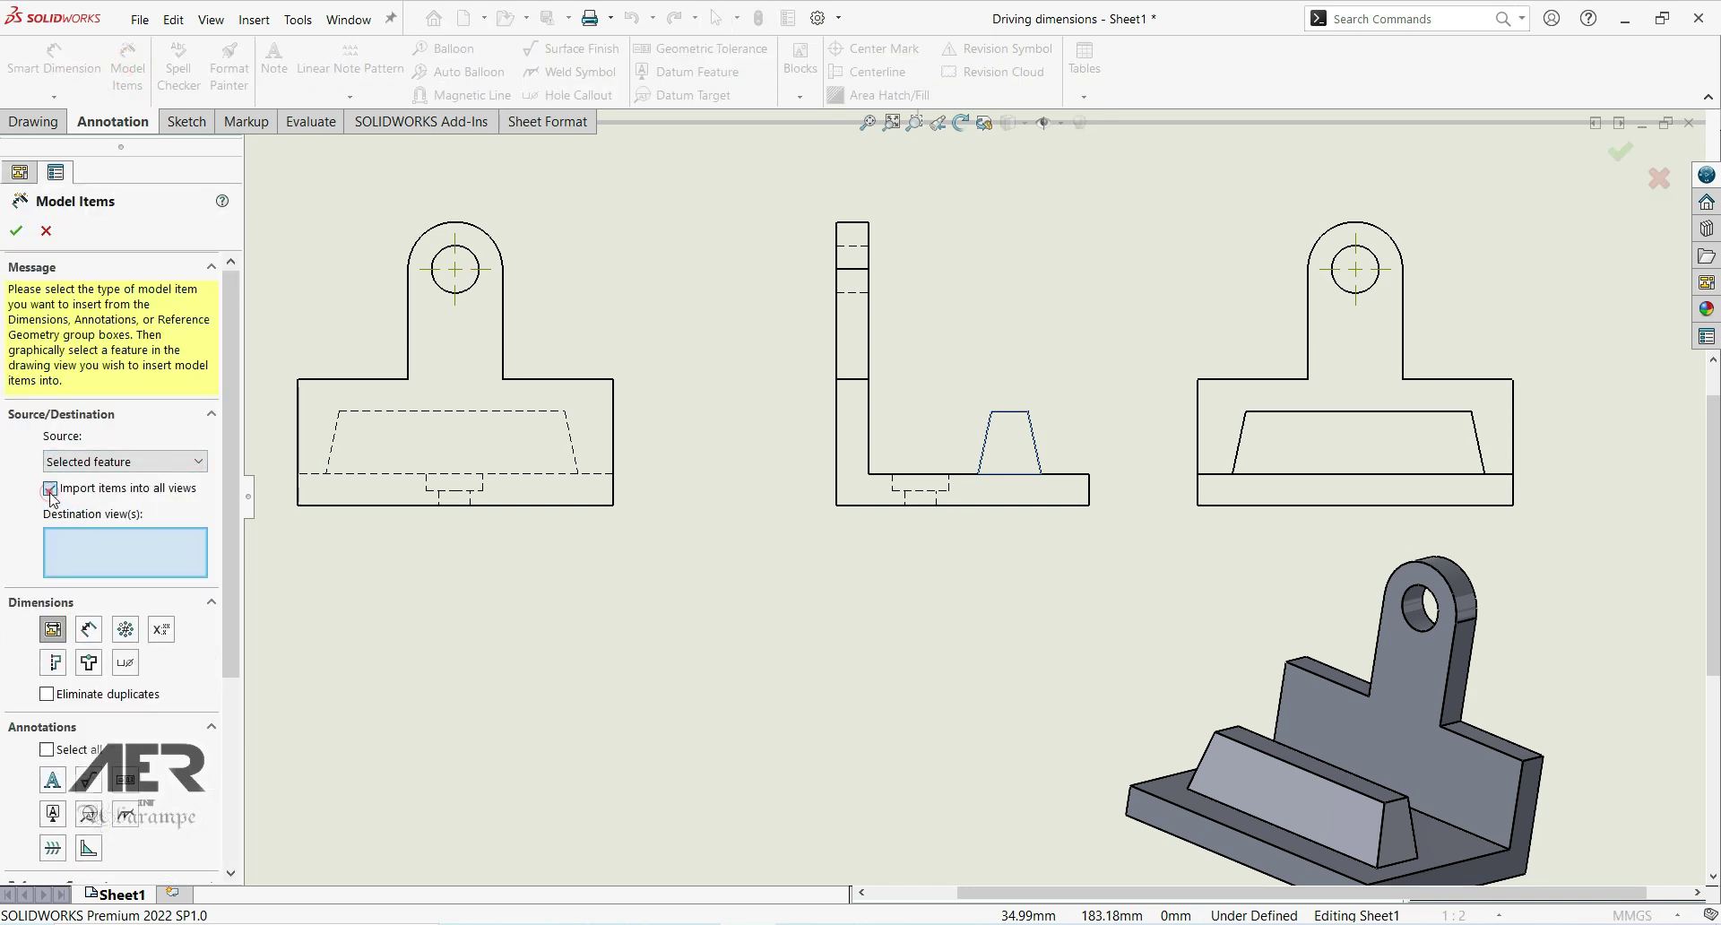
{"action": "left_click", "coordinate": [1006, 445]}
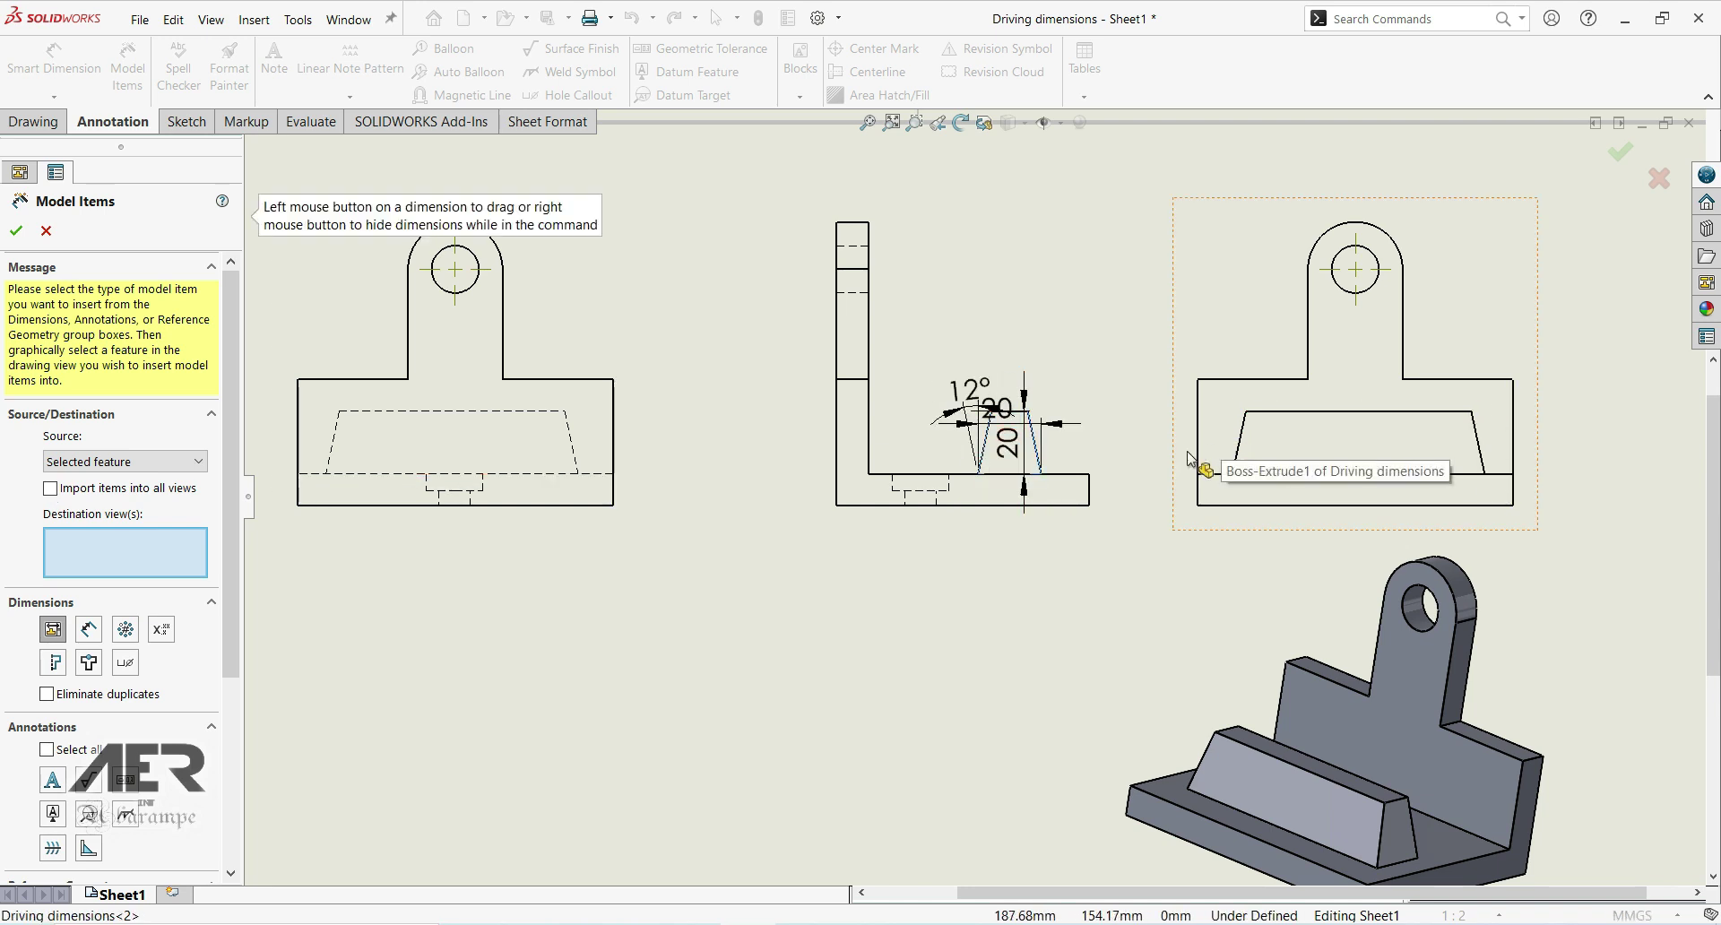
{"action": "left_click", "coordinate": [45, 232]}
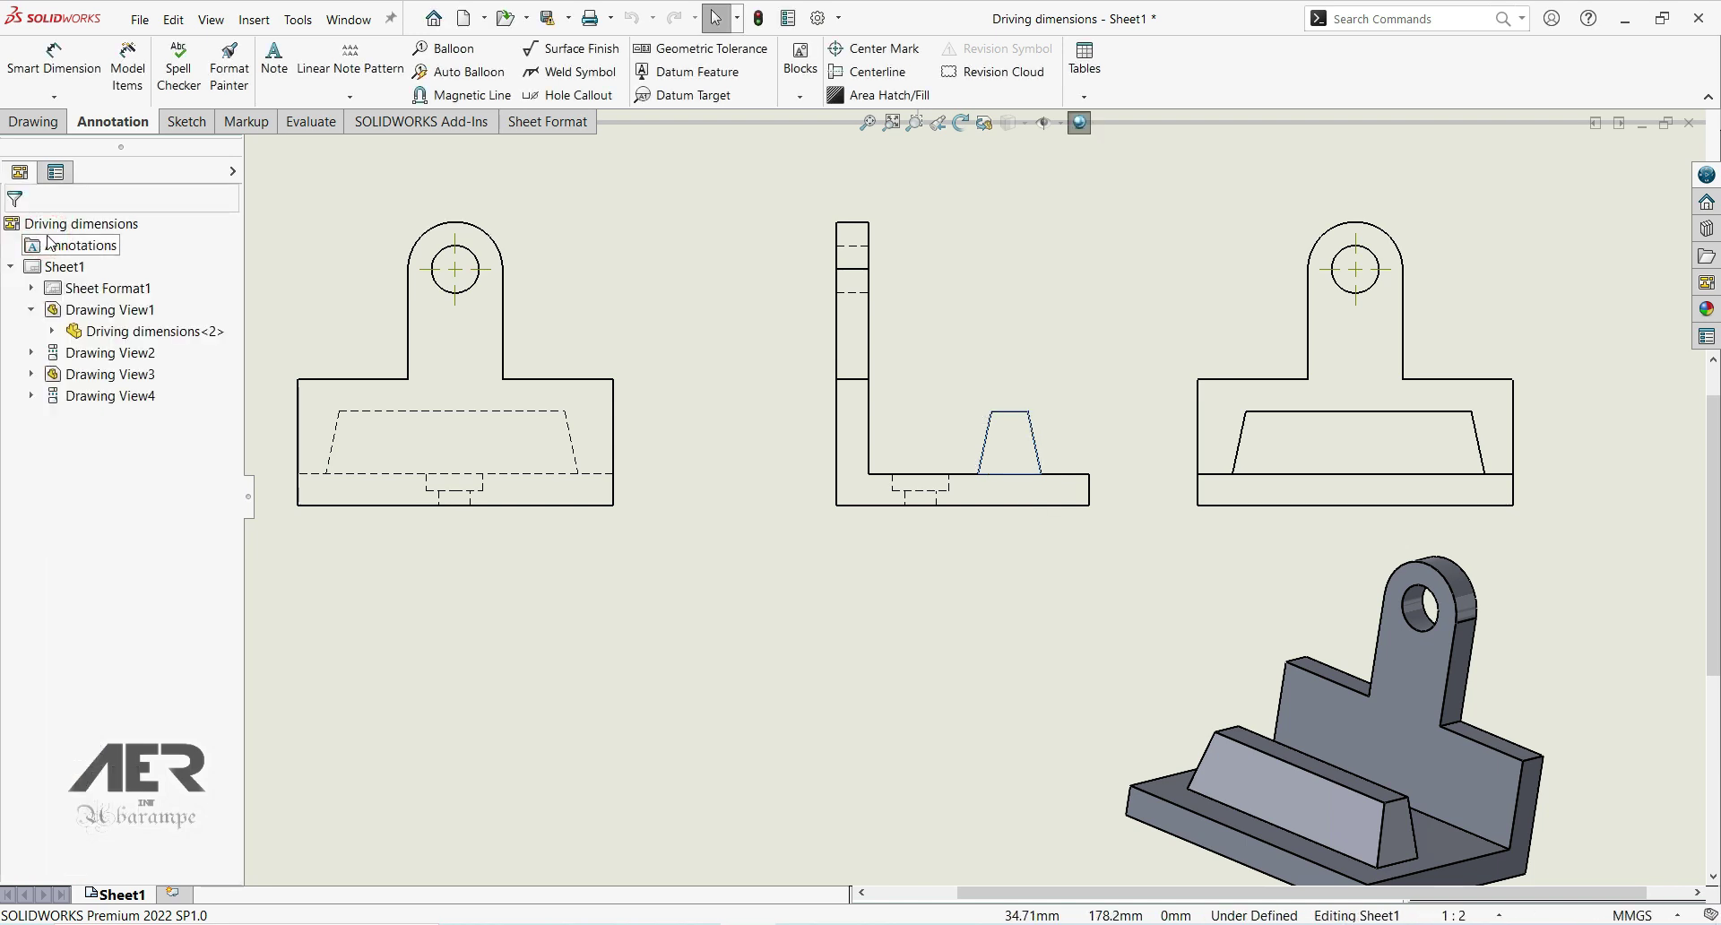
Import entire-model dimensions into all views, adding R15, Ø15, 100, 80 and the 12° rib angle.
{"action": "left_click", "coordinate": [127, 65]}
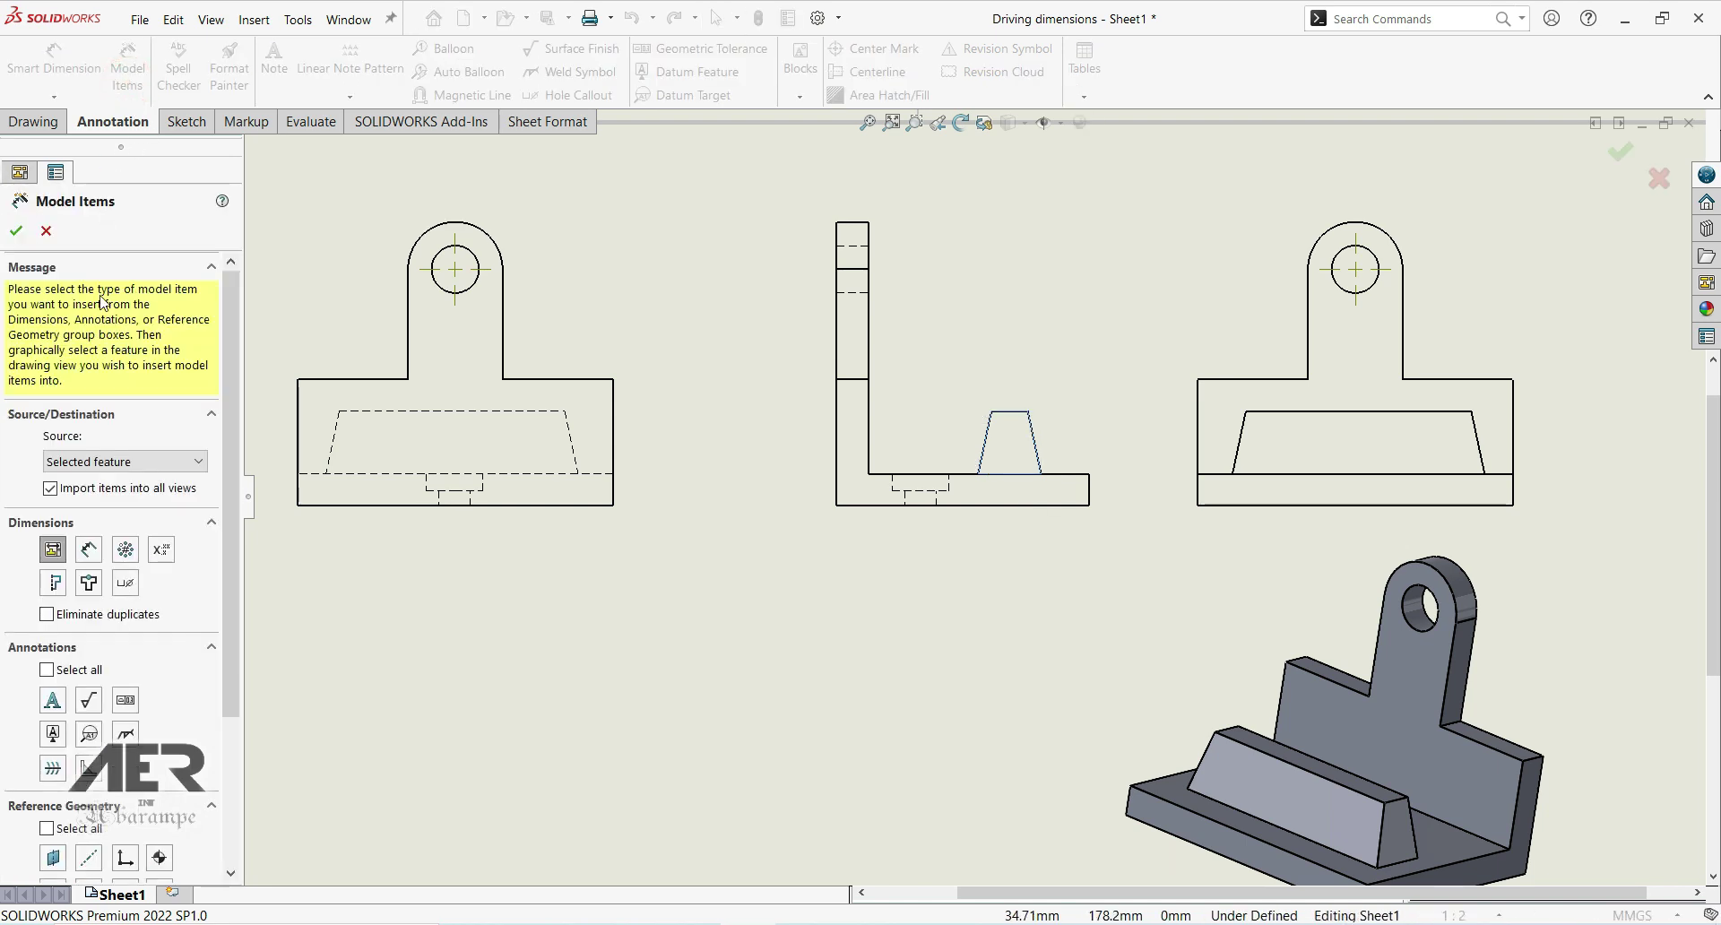
{"action": "left_click", "coordinate": [94, 462]}
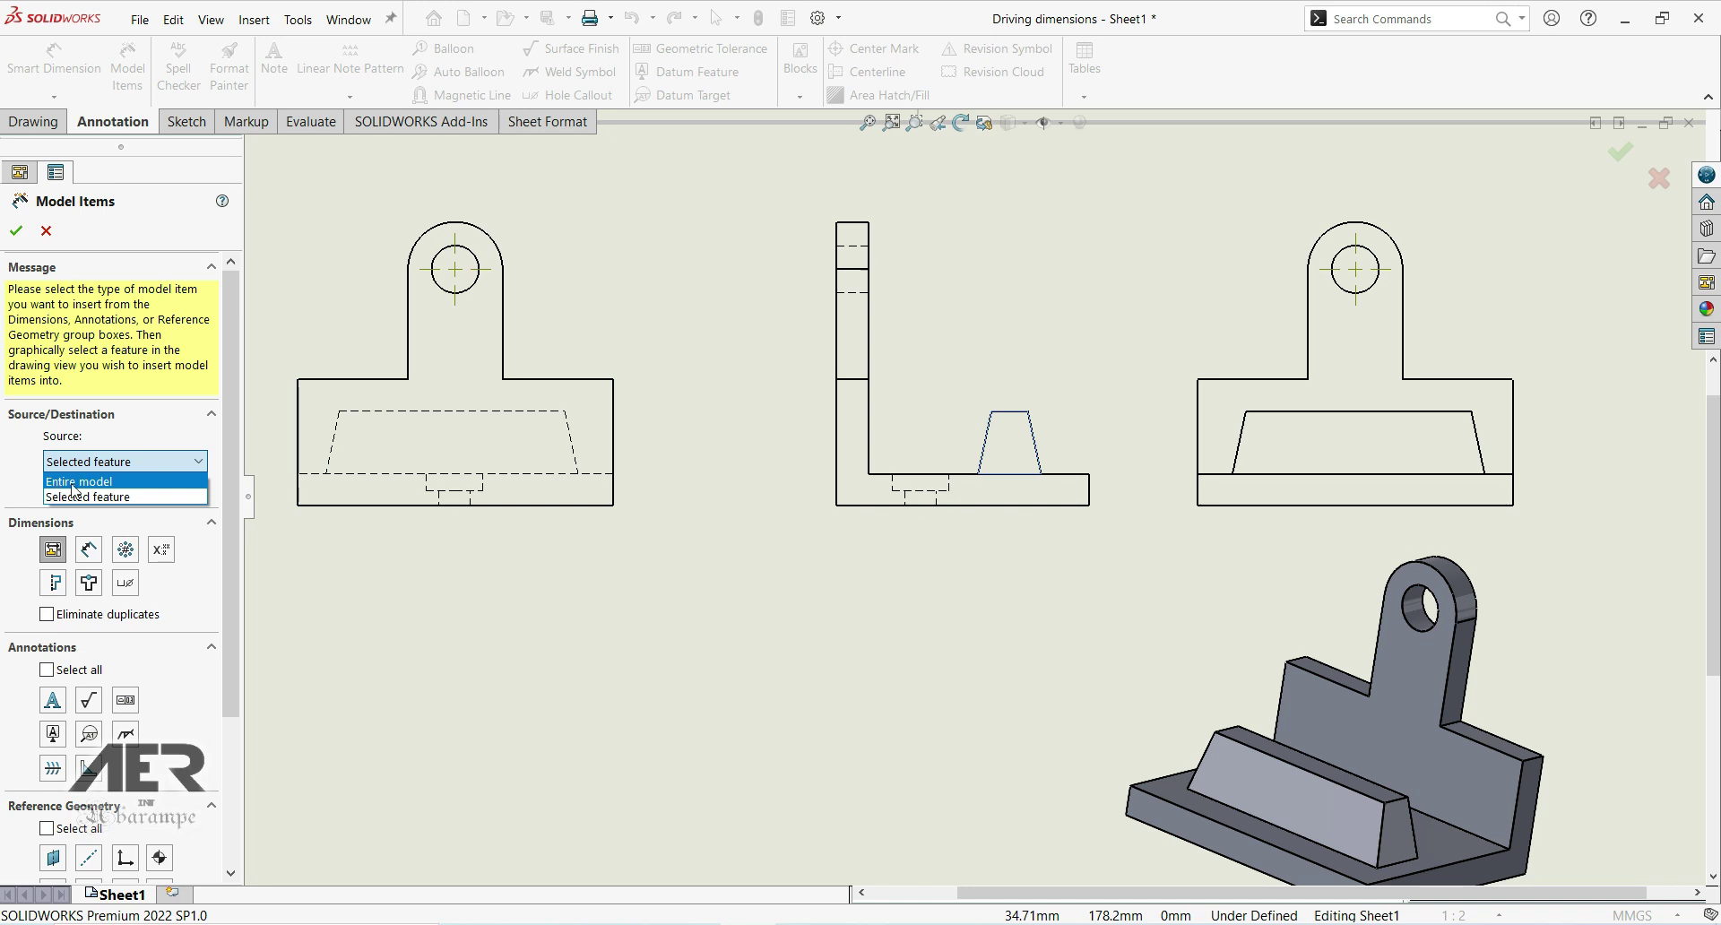
{"action": "left_click", "coordinate": [80, 482]}
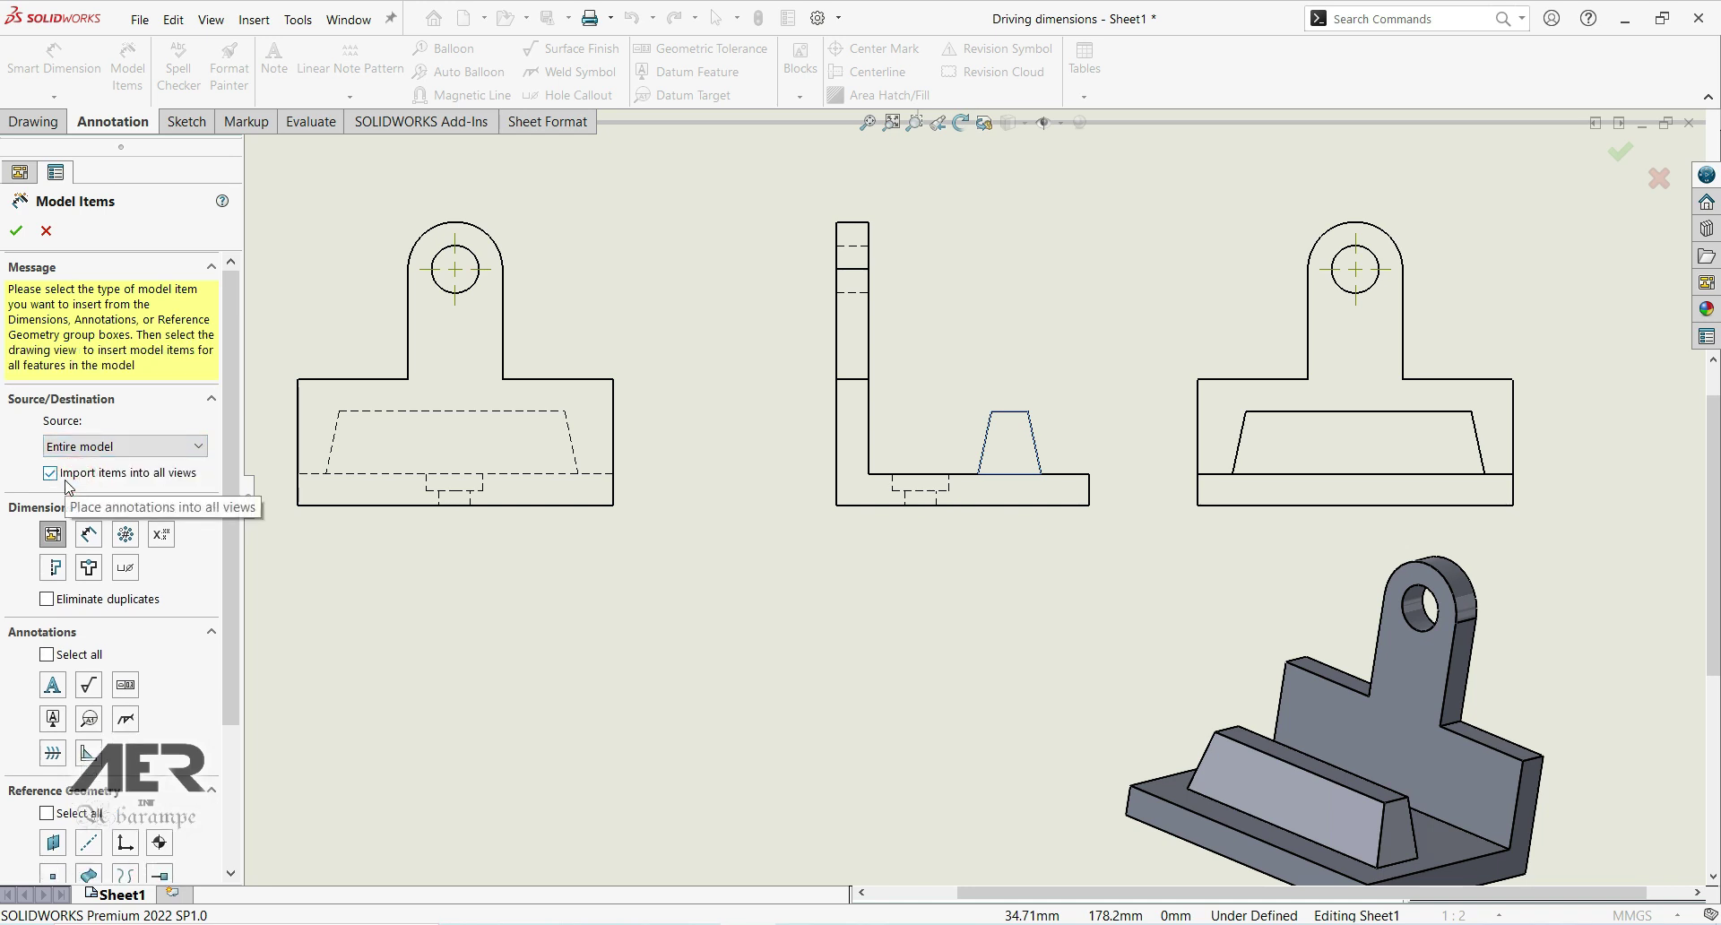
{"action": "left_click", "coordinate": [16, 231]}
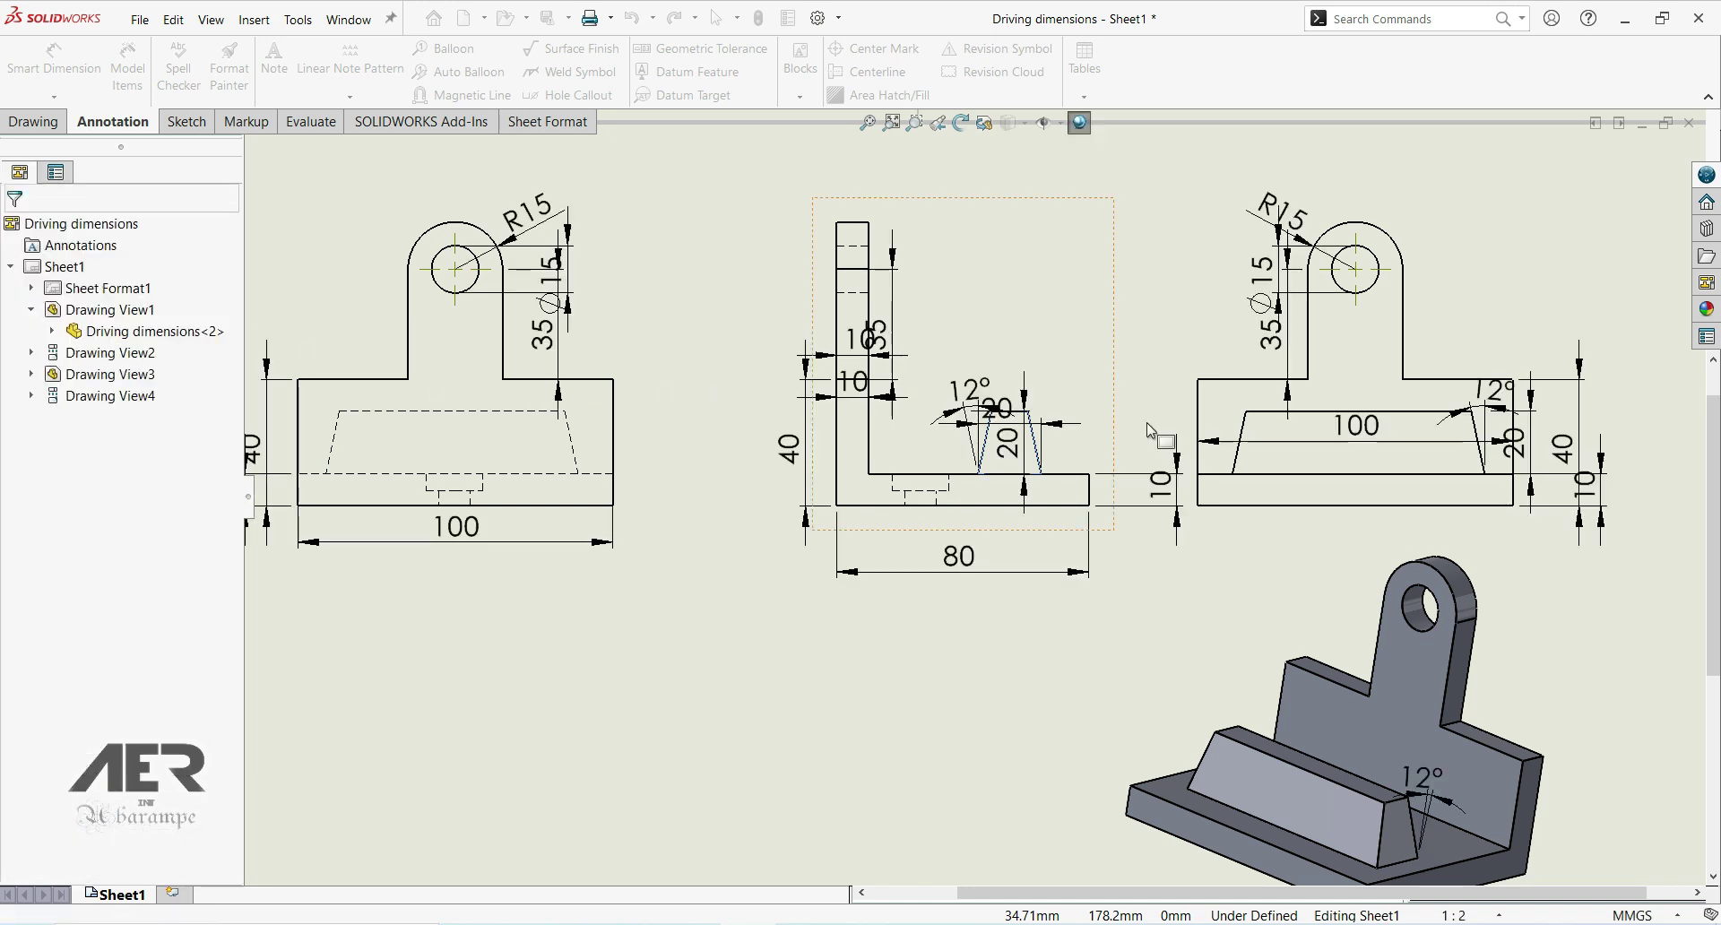
{"action": "scroll", "coordinate": [907, 502], "scroll_direction": "up", "scroll_amount": 3}
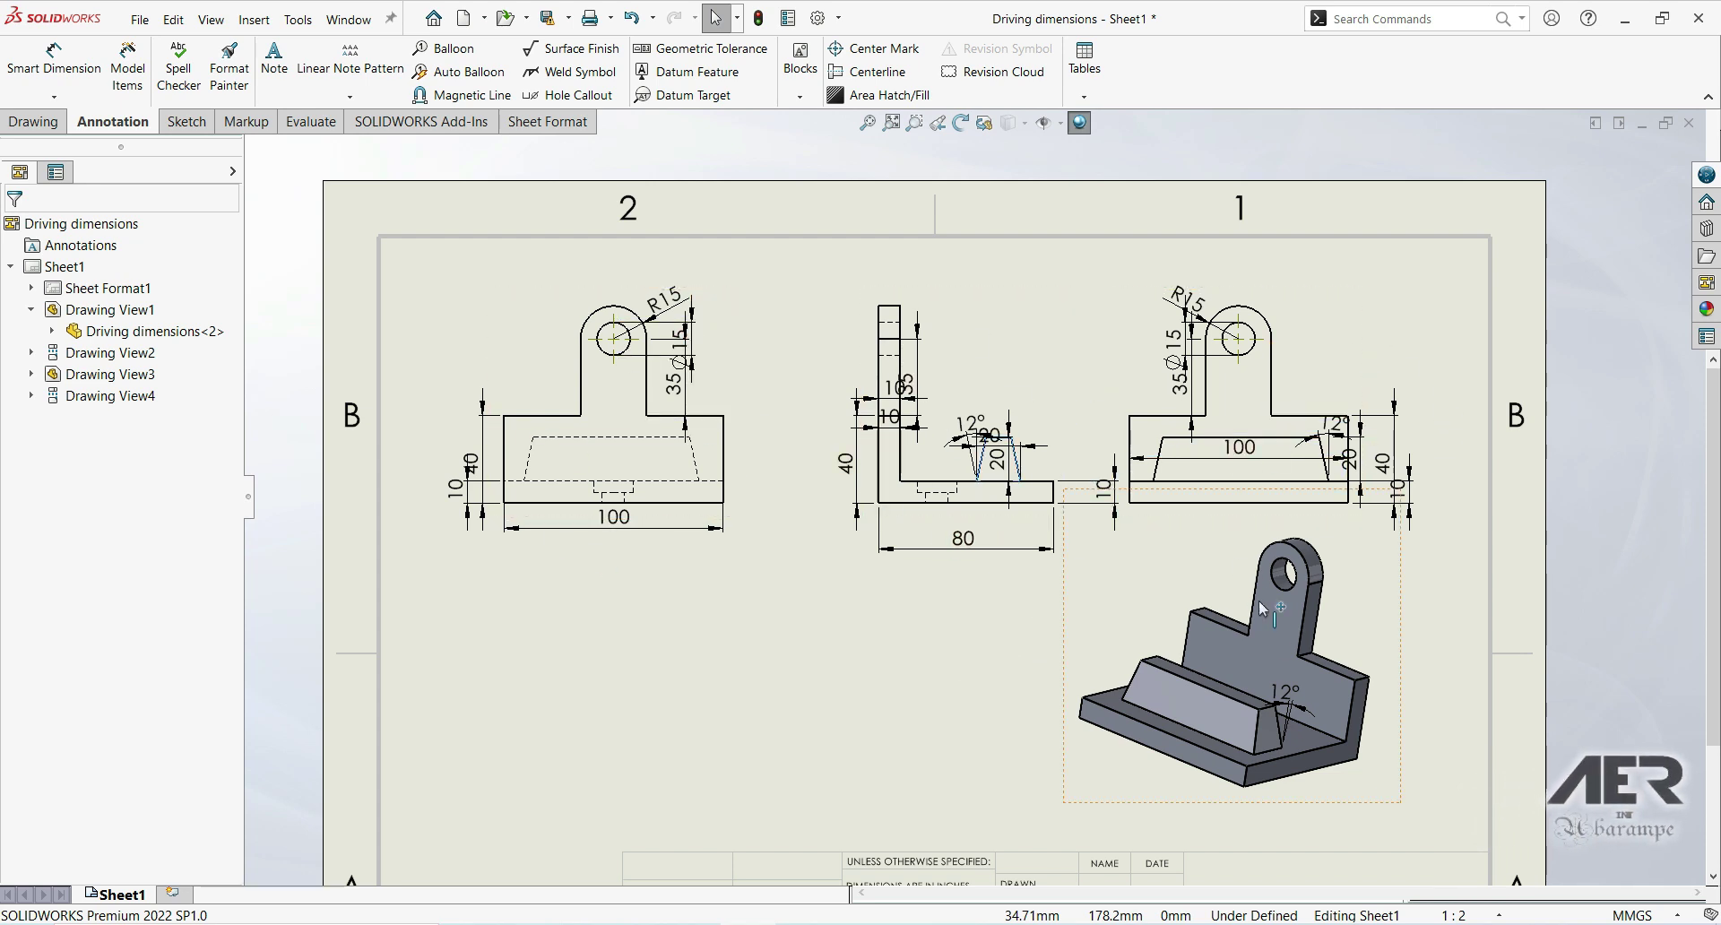
{"action": "scroll", "coordinate": [1288, 672], "scroll_direction": "down", "scroll_amount": 2}
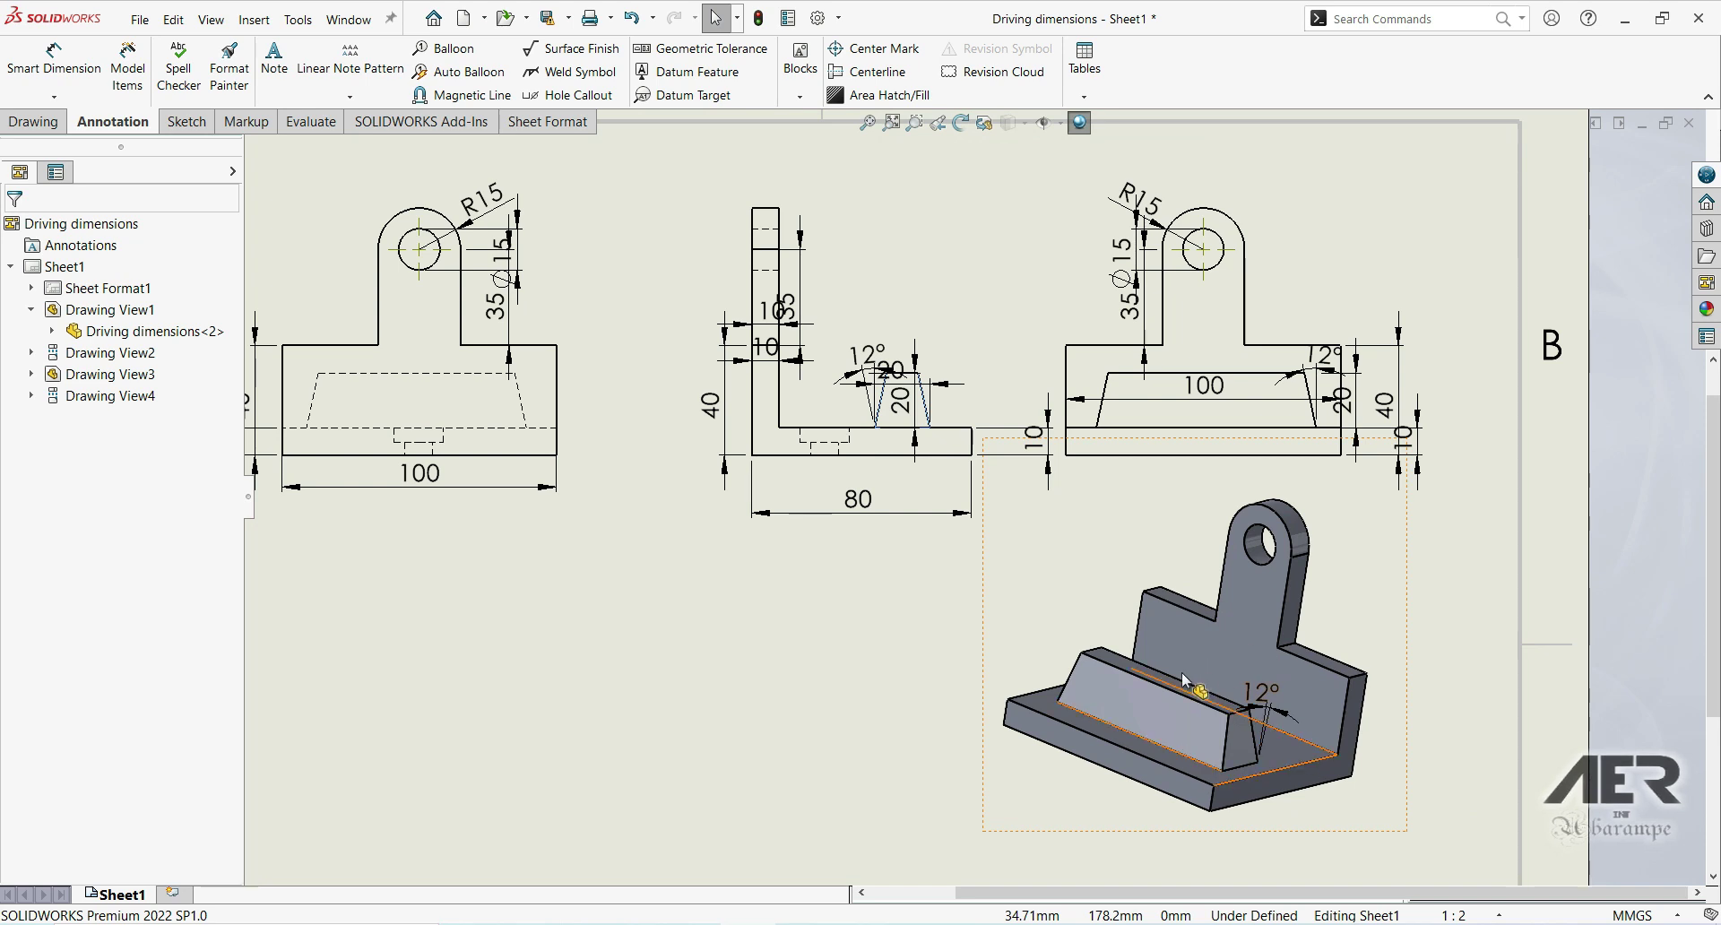
{"action": "scroll", "coordinate": [1288, 697], "scroll_direction": "down", "scroll_amount": 1}
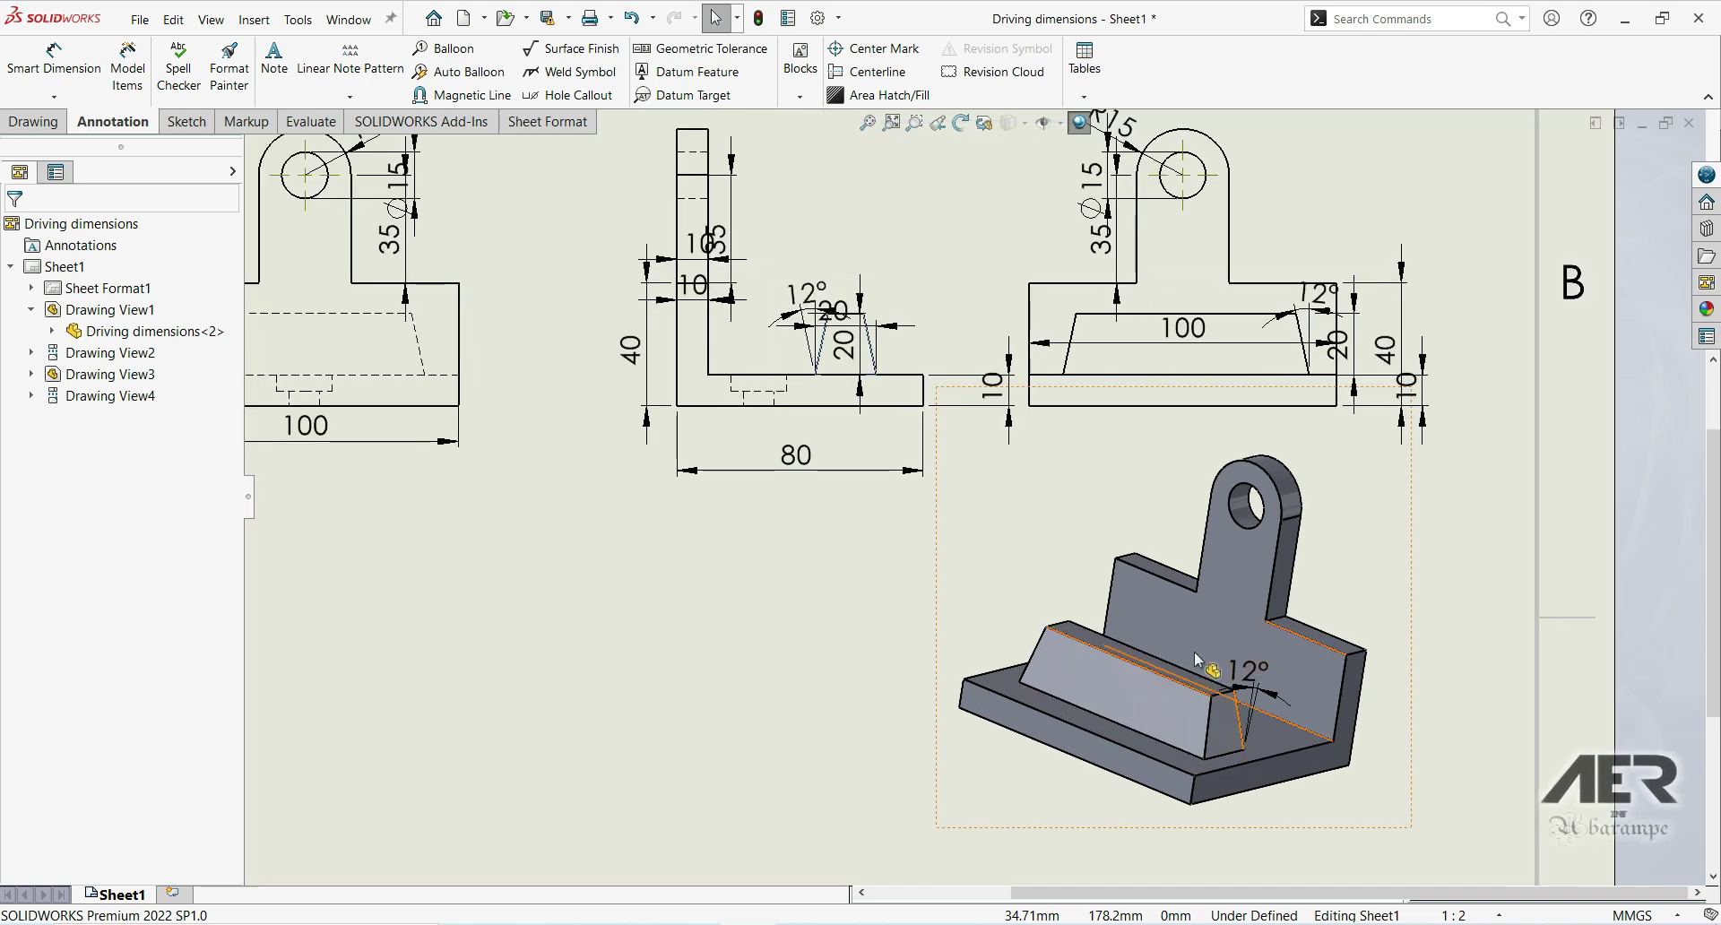
Undo the import and re-import model dimensions into the left front view only.
{"action": "key", "text": "f"}
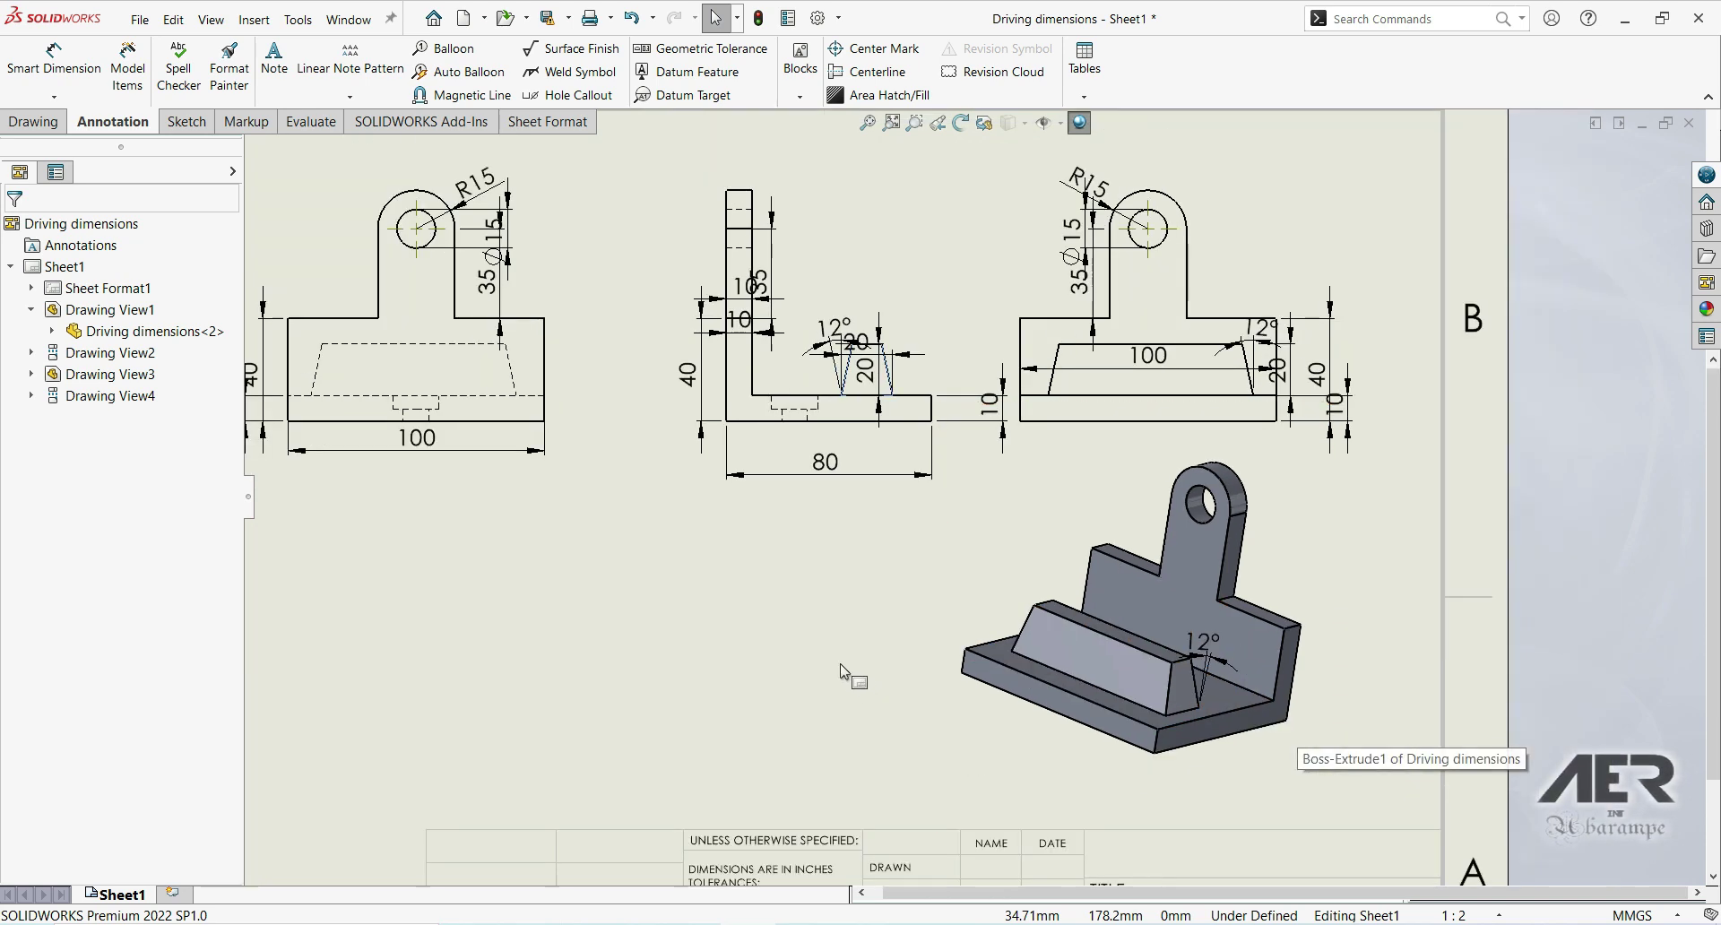
{"action": "left_click", "coordinate": [631, 17]}
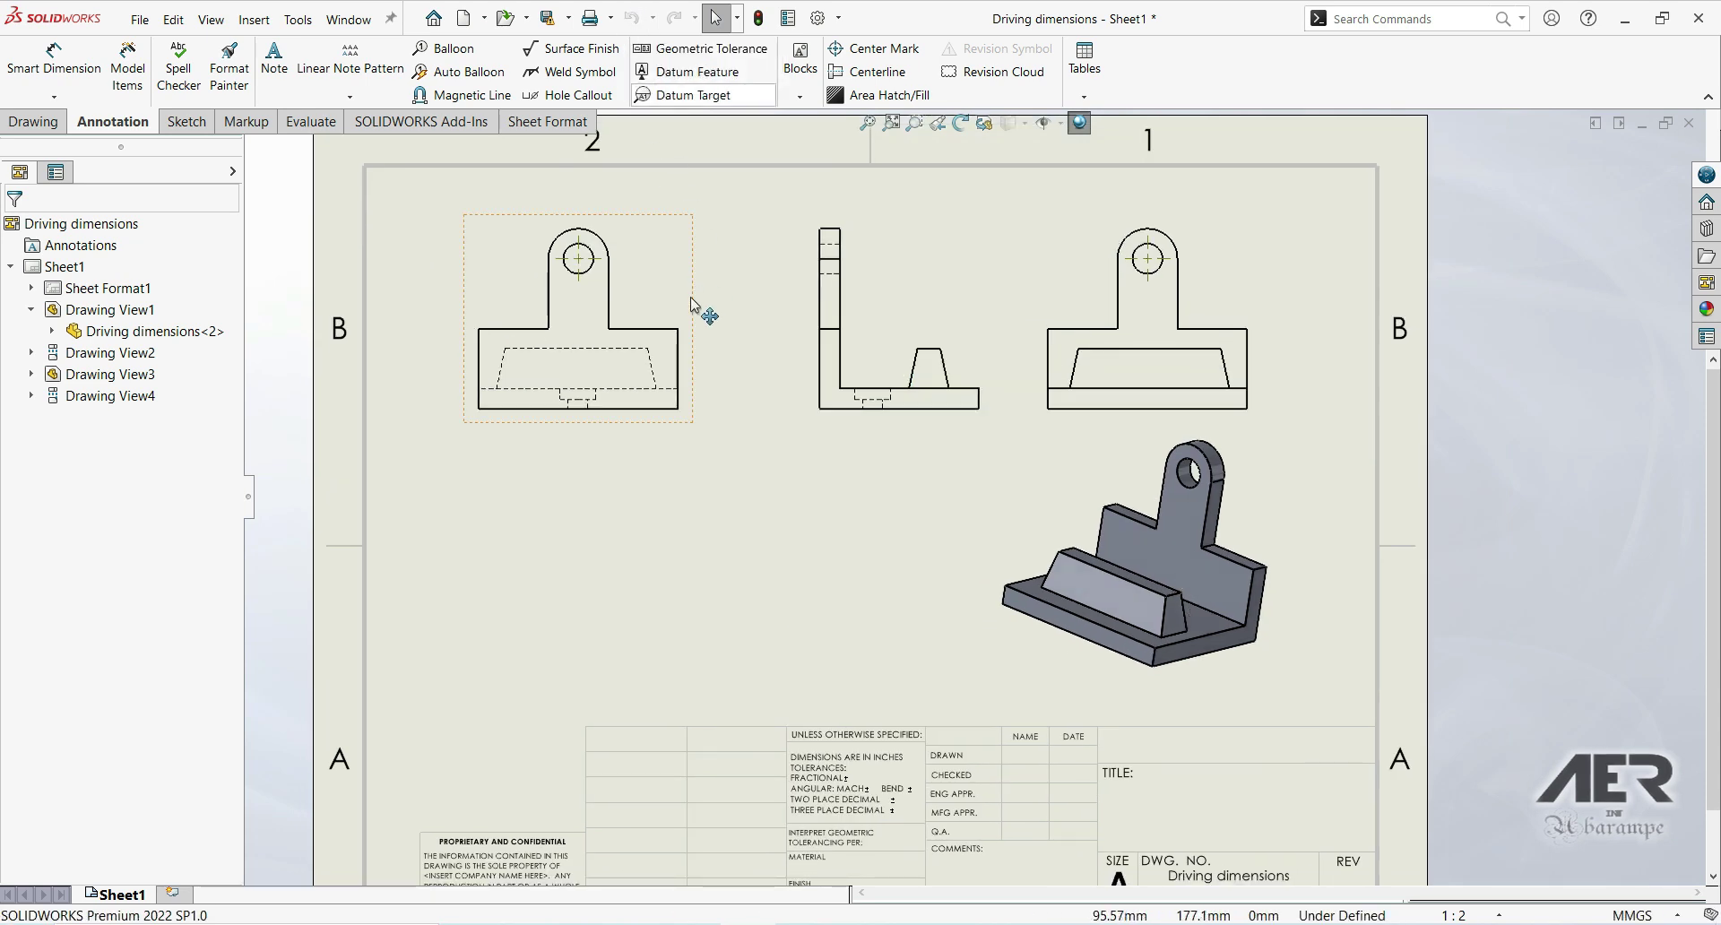
{"action": "left_click", "coordinate": [139, 89]}
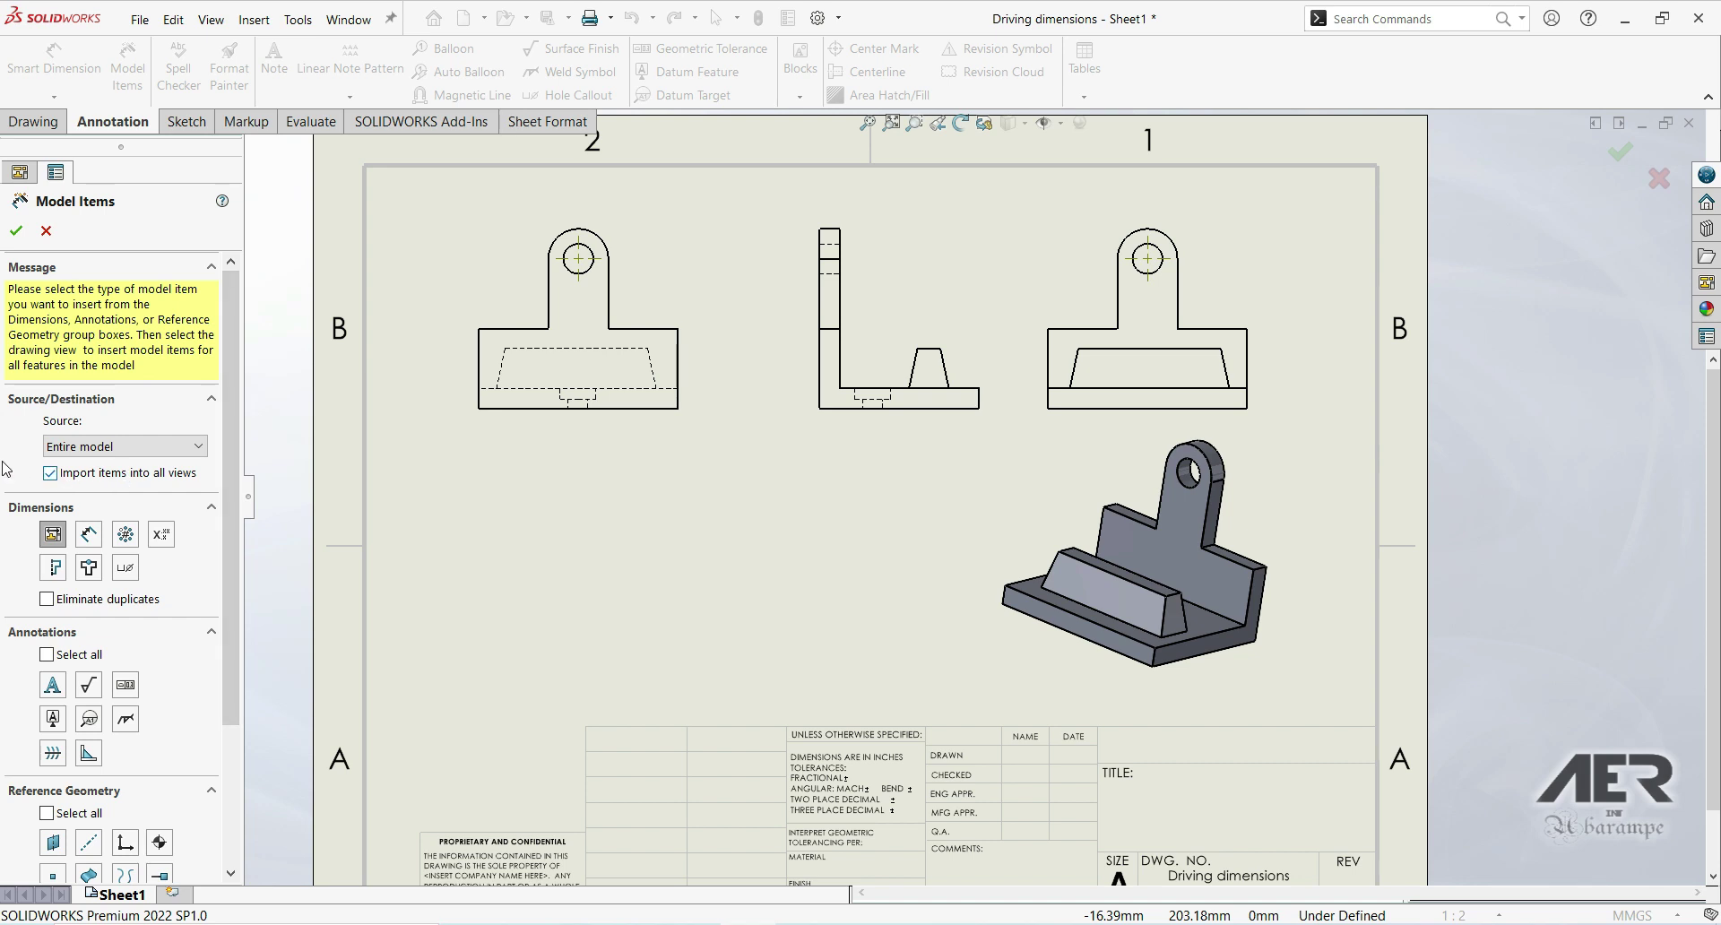
{"action": "left_click", "coordinate": [51, 474]}
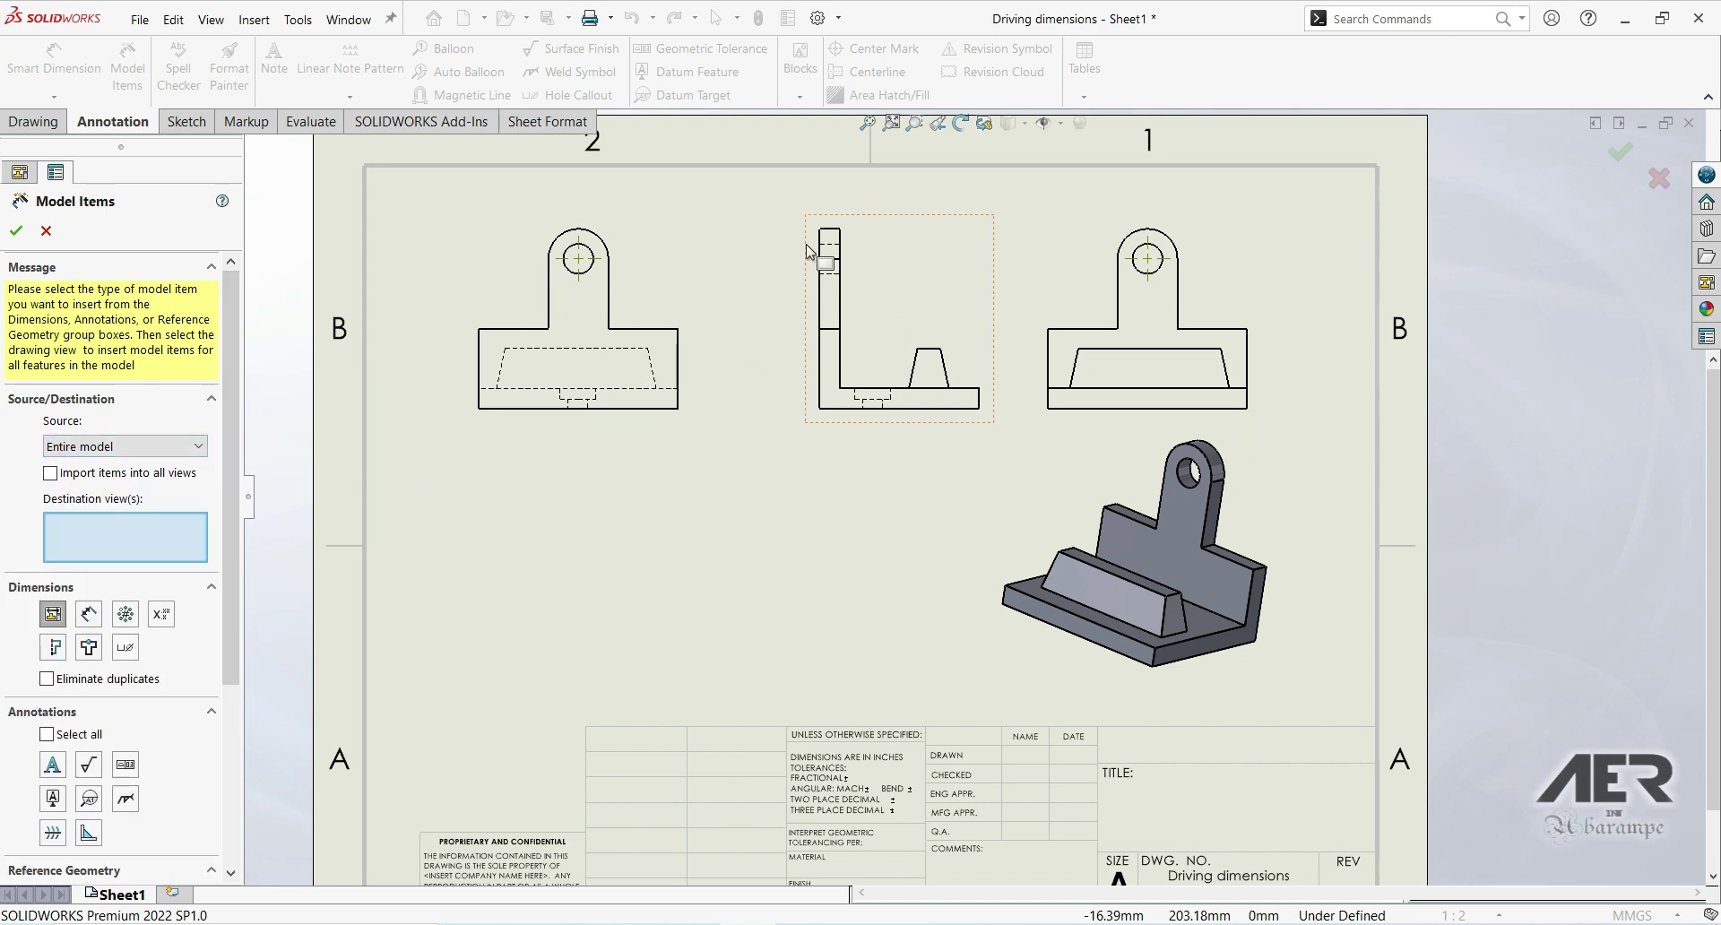
{"action": "left_click", "coordinate": [650, 280]}
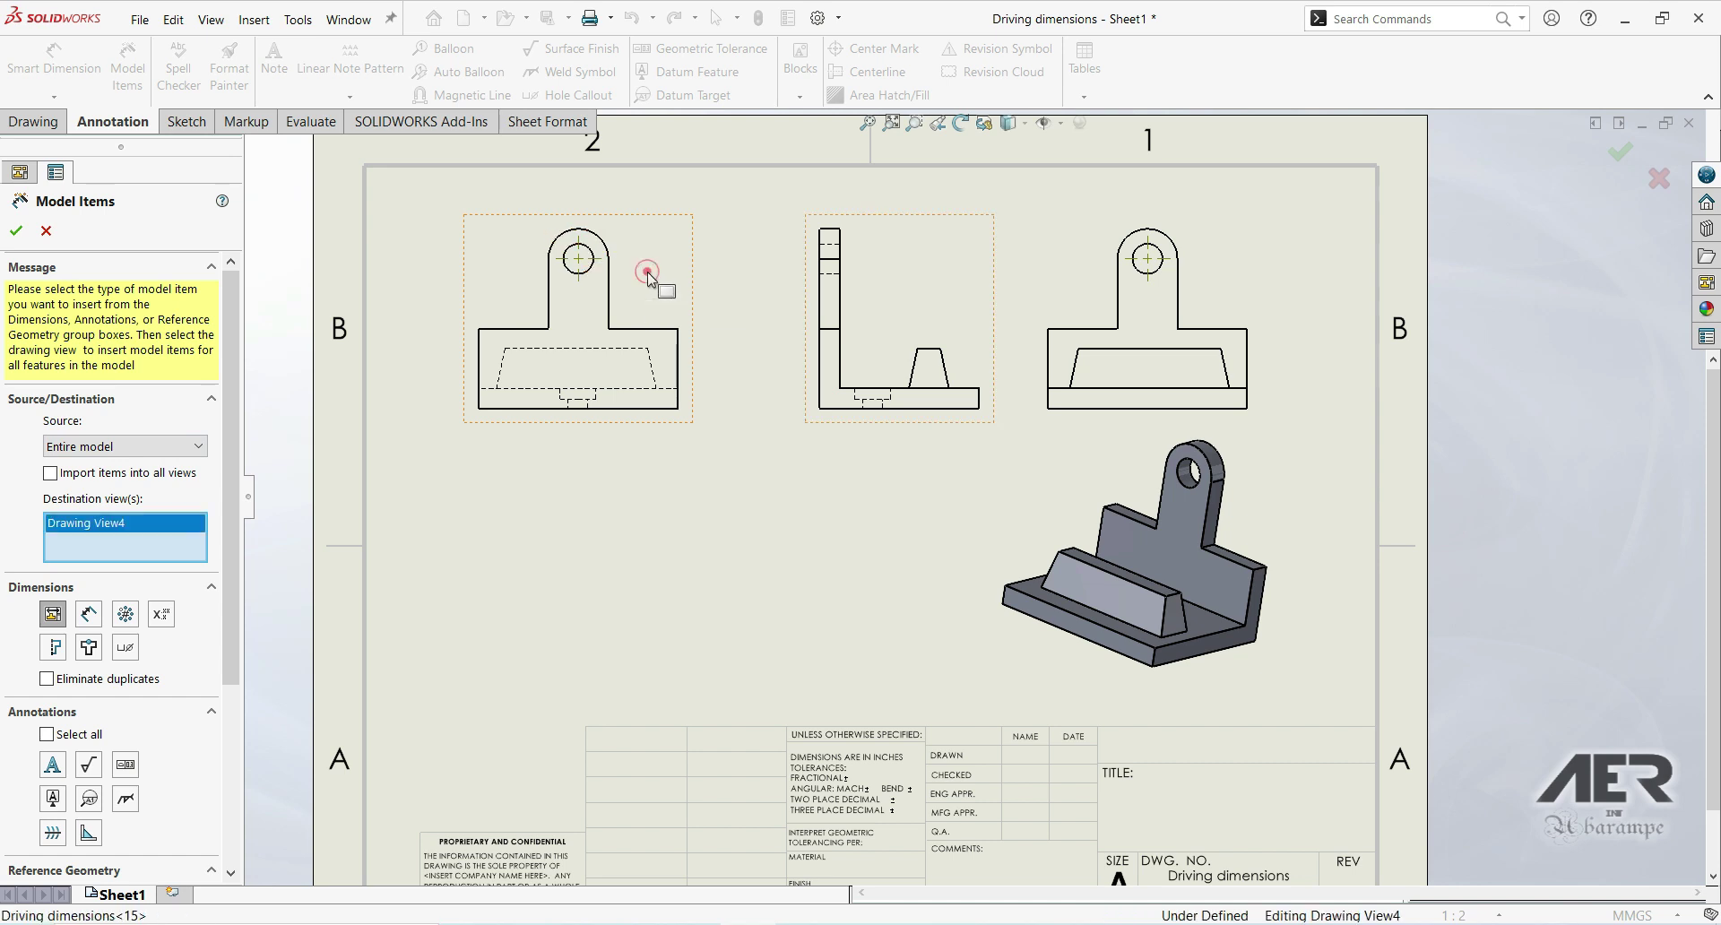
{"action": "left_click", "coordinate": [16, 231]}
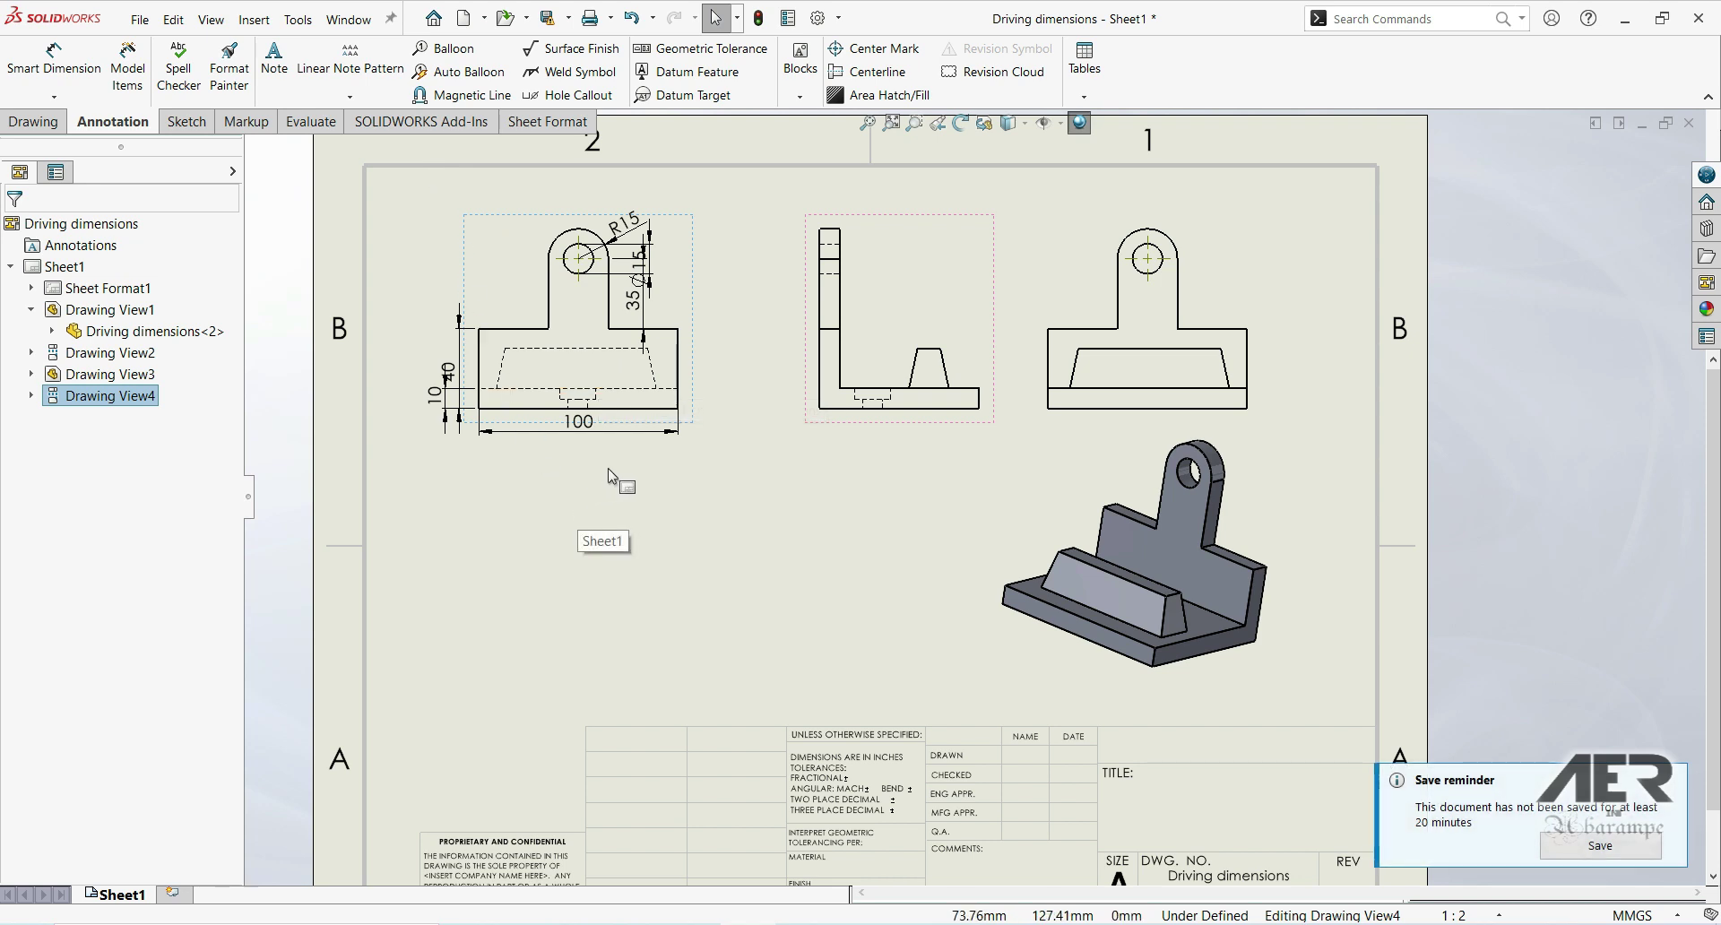
Cancel a second Model Items run, then open the bracket's part model from the side view.
{"action": "left_click", "coordinate": [135, 83]}
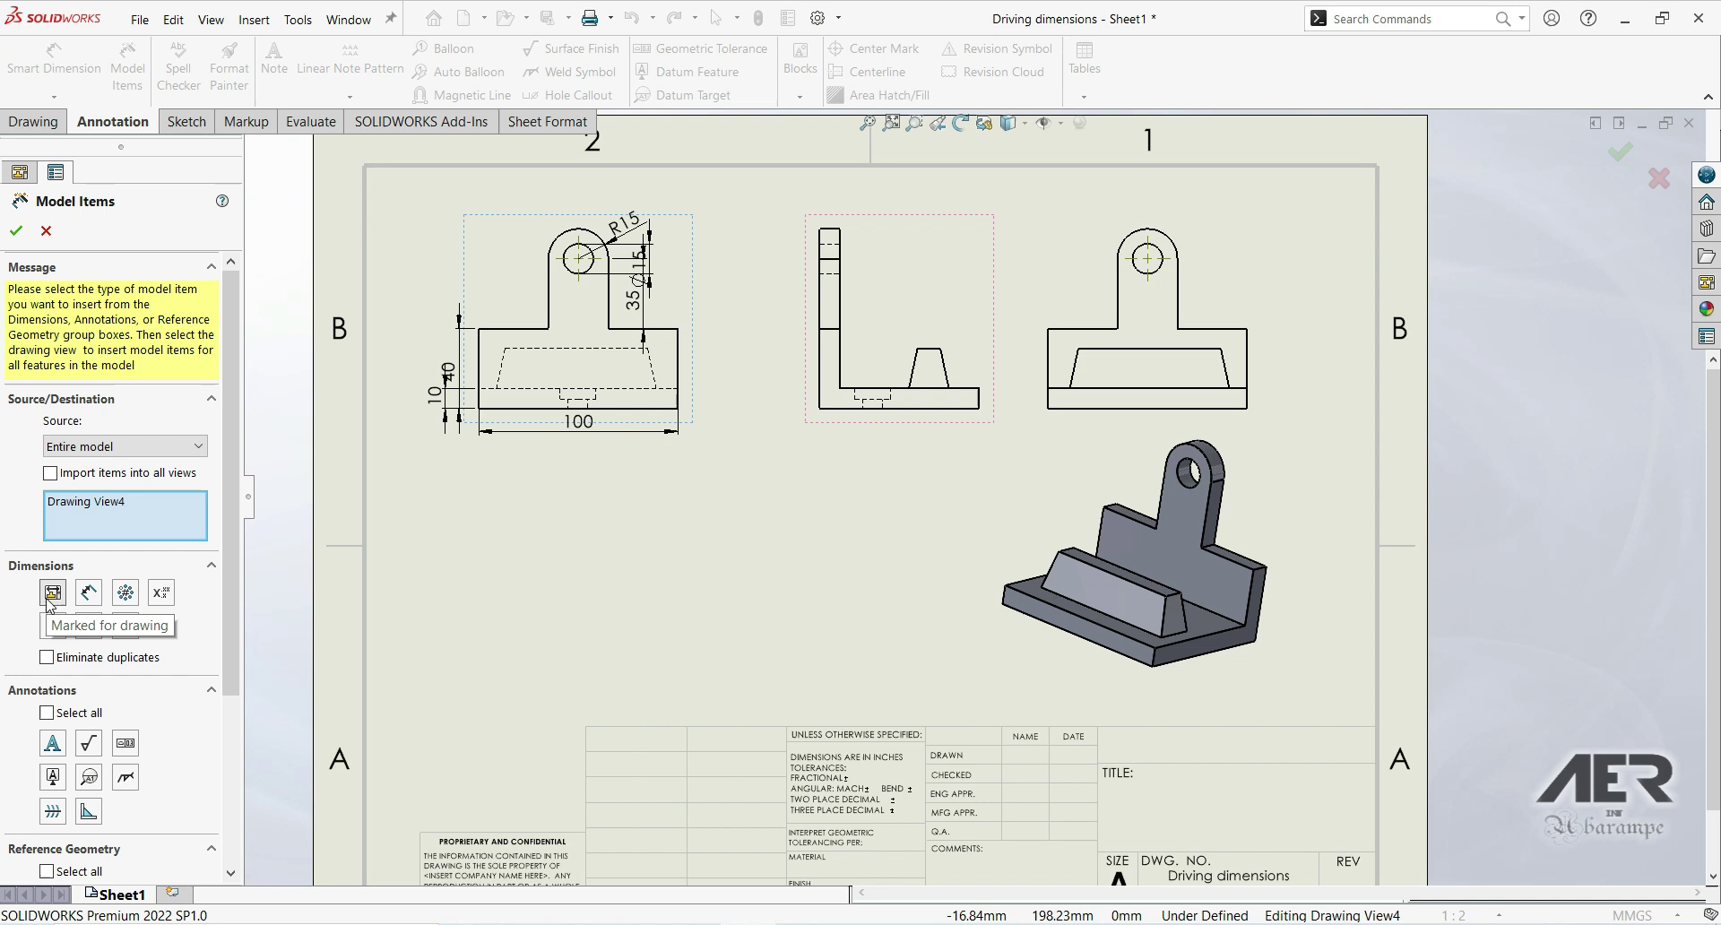
{"action": "left_click", "coordinate": [46, 231]}
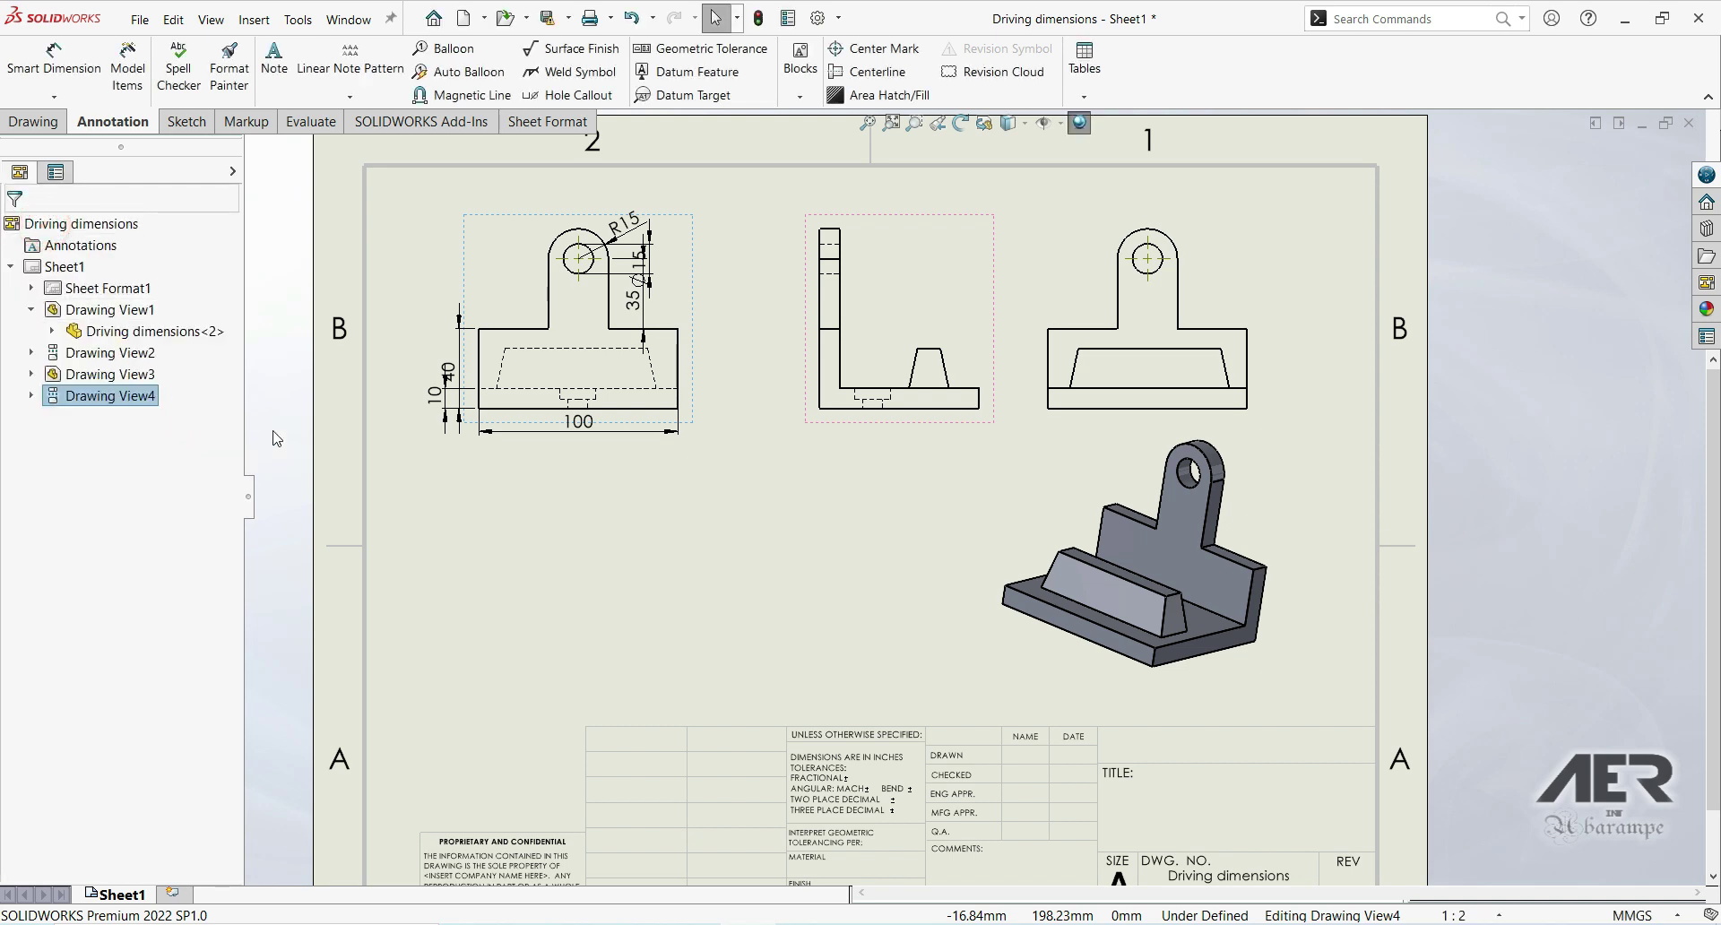
{"action": "left_click", "coordinate": [890, 270]}
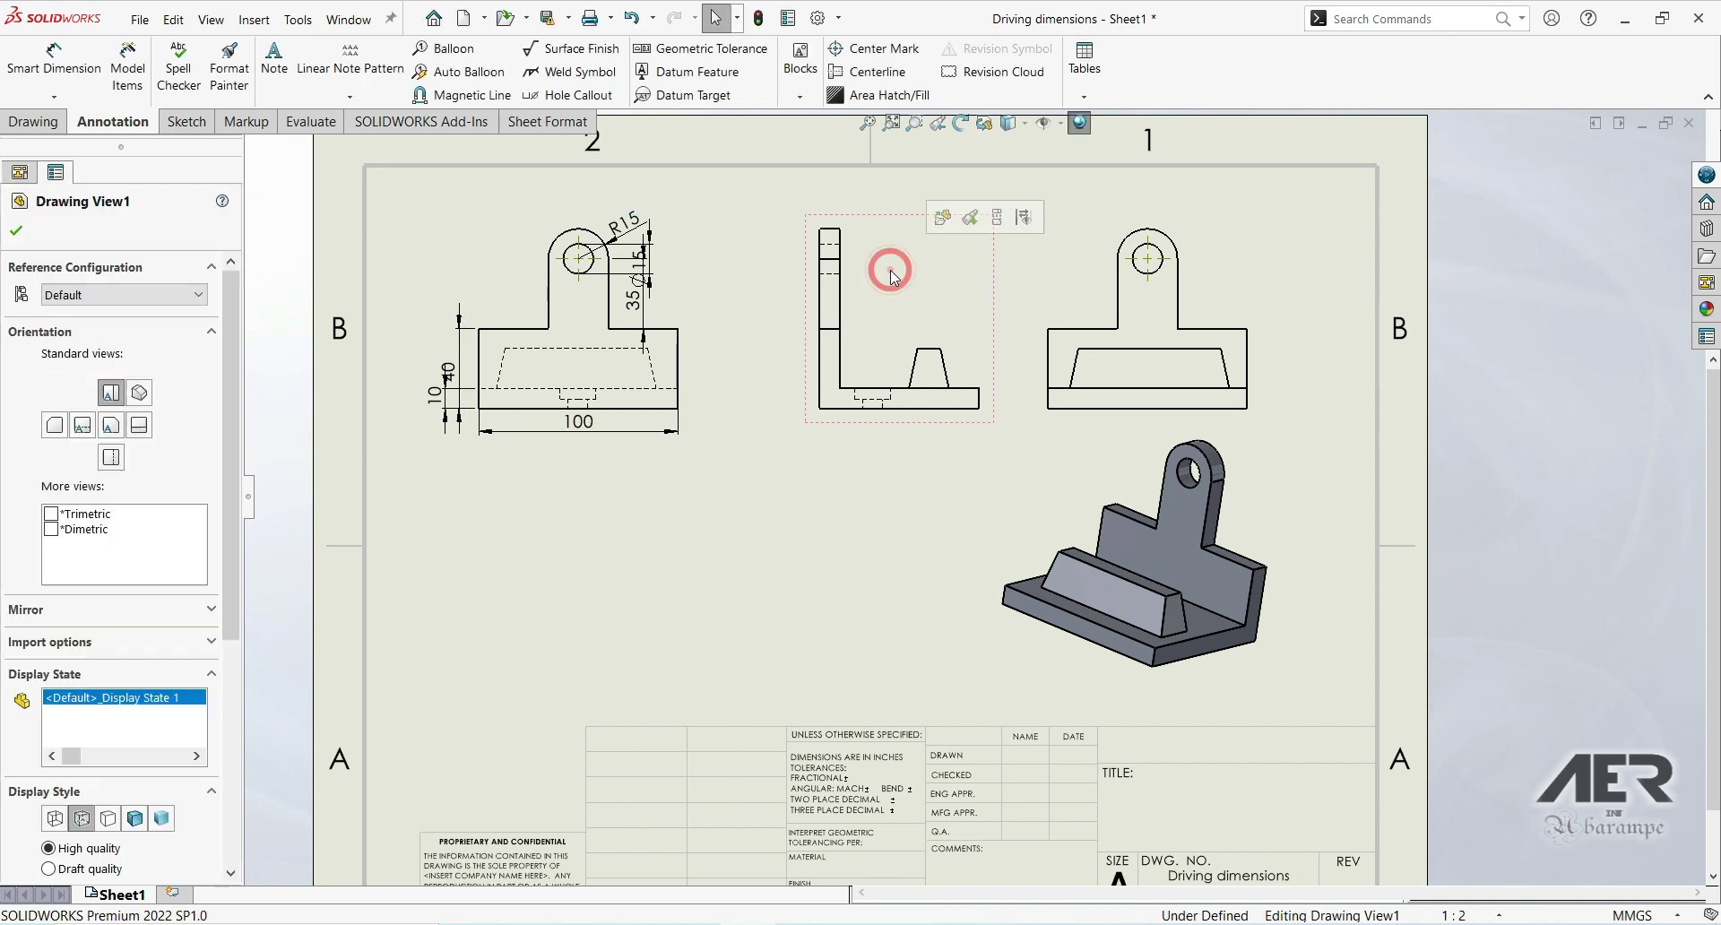
{"action": "left_click", "coordinate": [942, 217]}
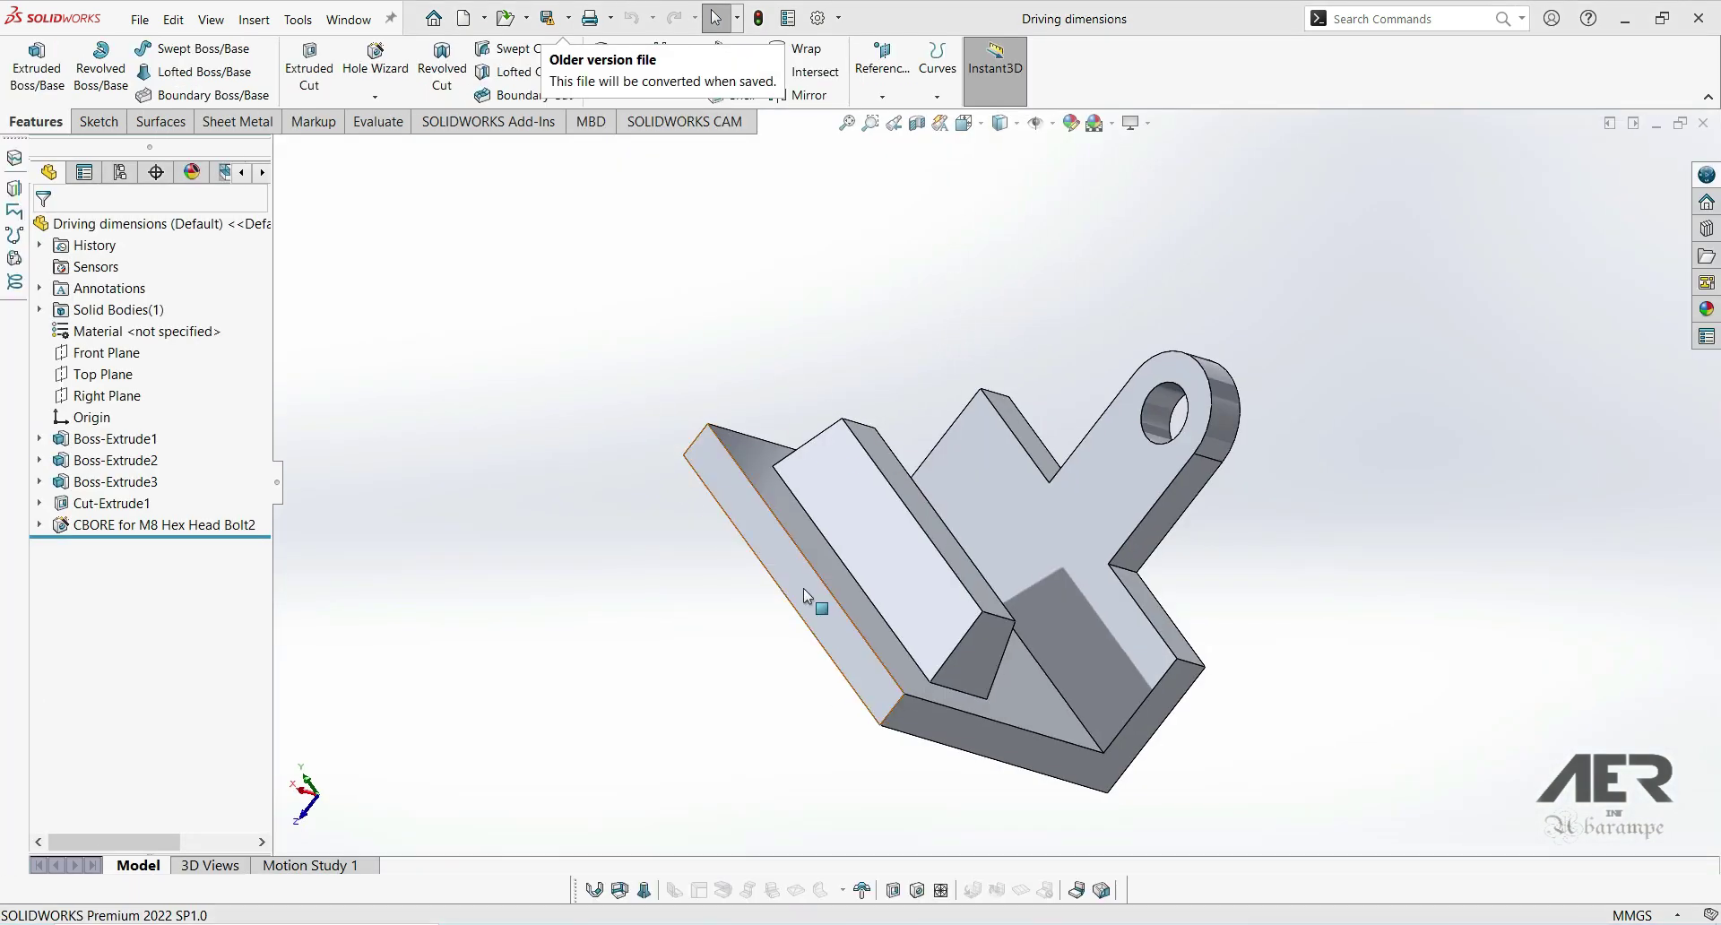
Confirm the base's 80 mm D1@Sketch1 dimension at 80.00mm and close the Dimension PropertyManager.
{"action": "left_click", "coordinate": [798, 595]}
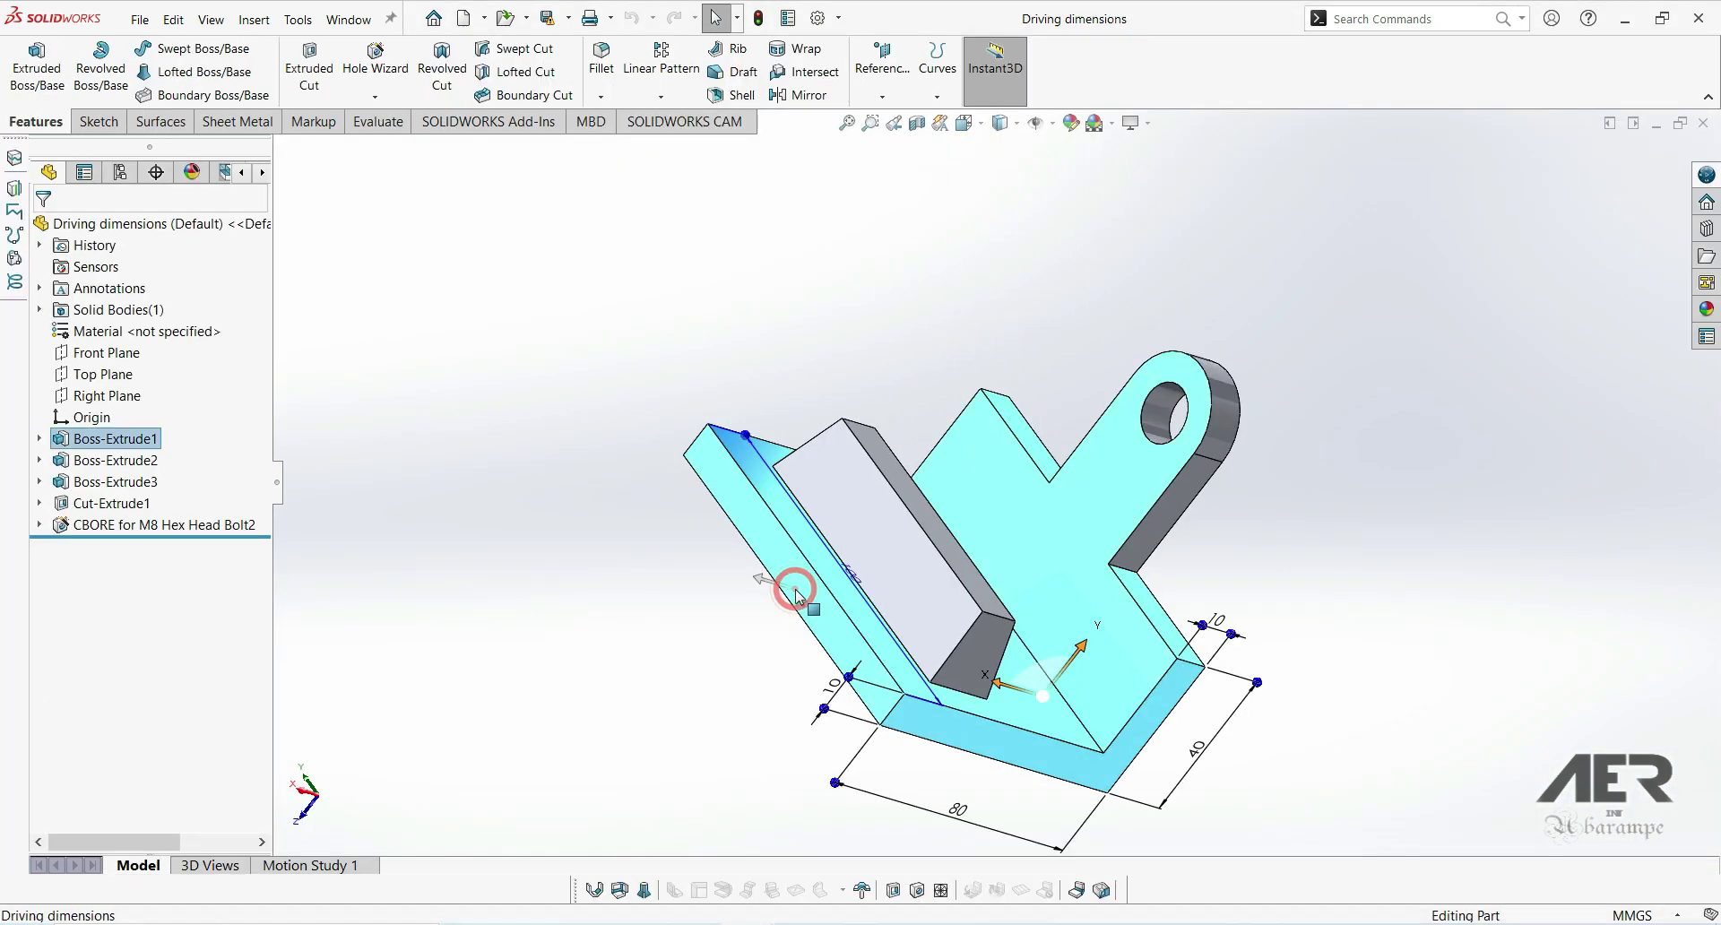
{"action": "middle_click_drag", "start_coordinate": [795, 596], "coordinate": [692, 522]}
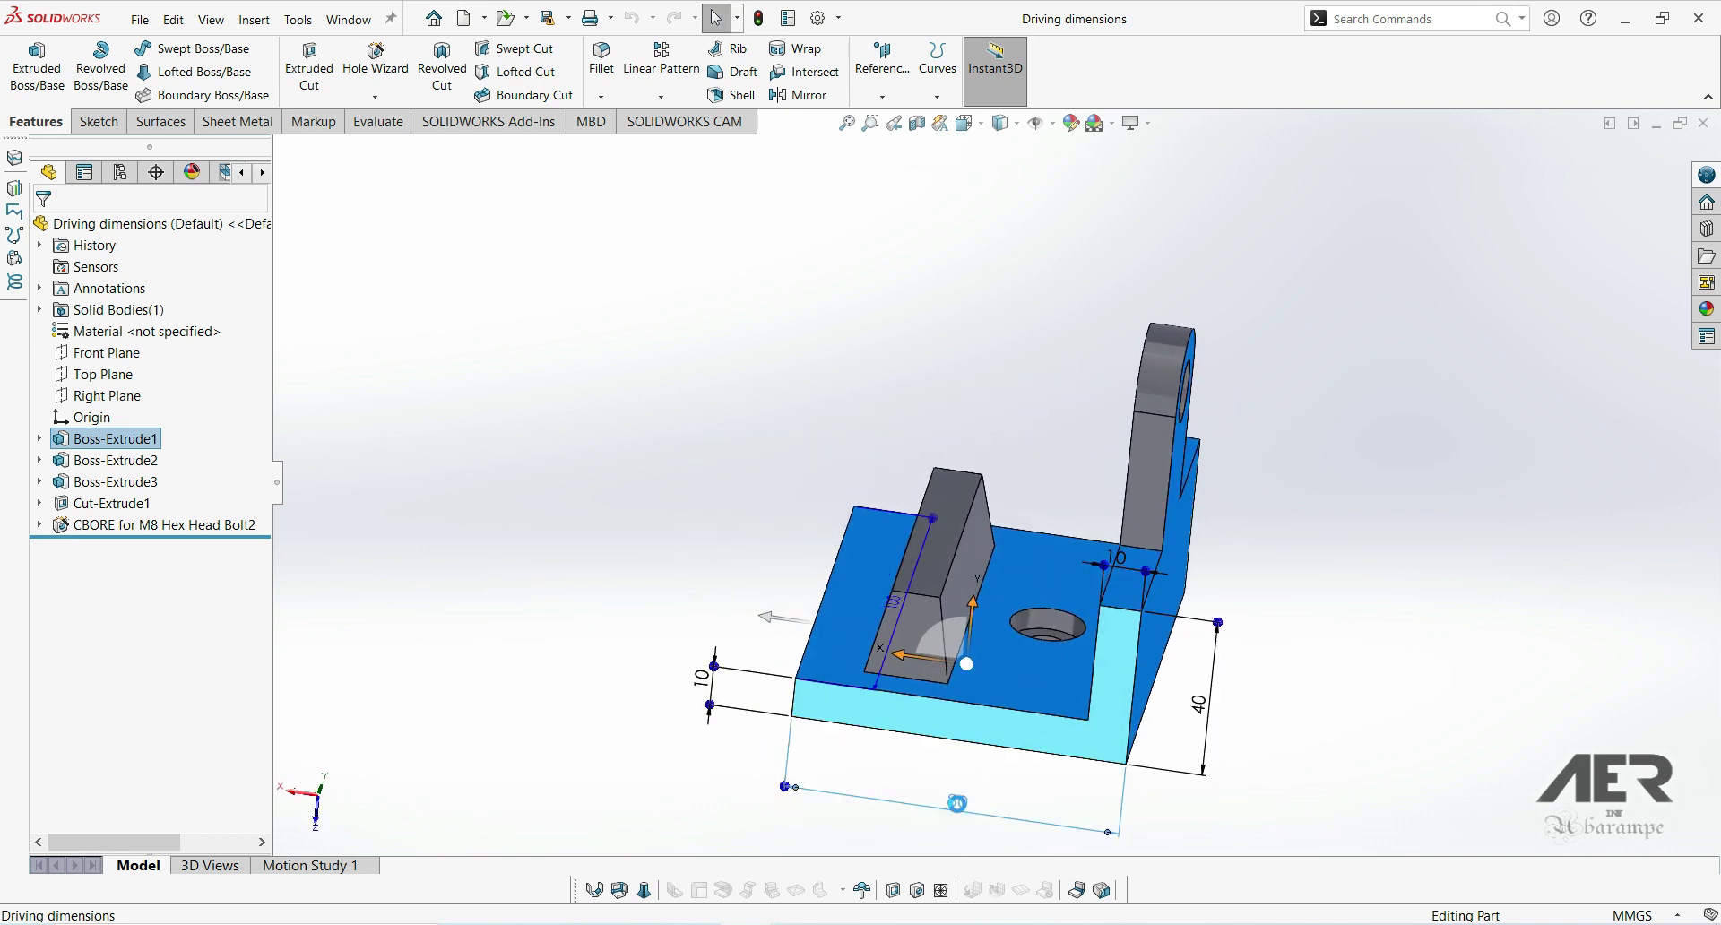
{"action": "double_click", "coordinate": [957, 802]}
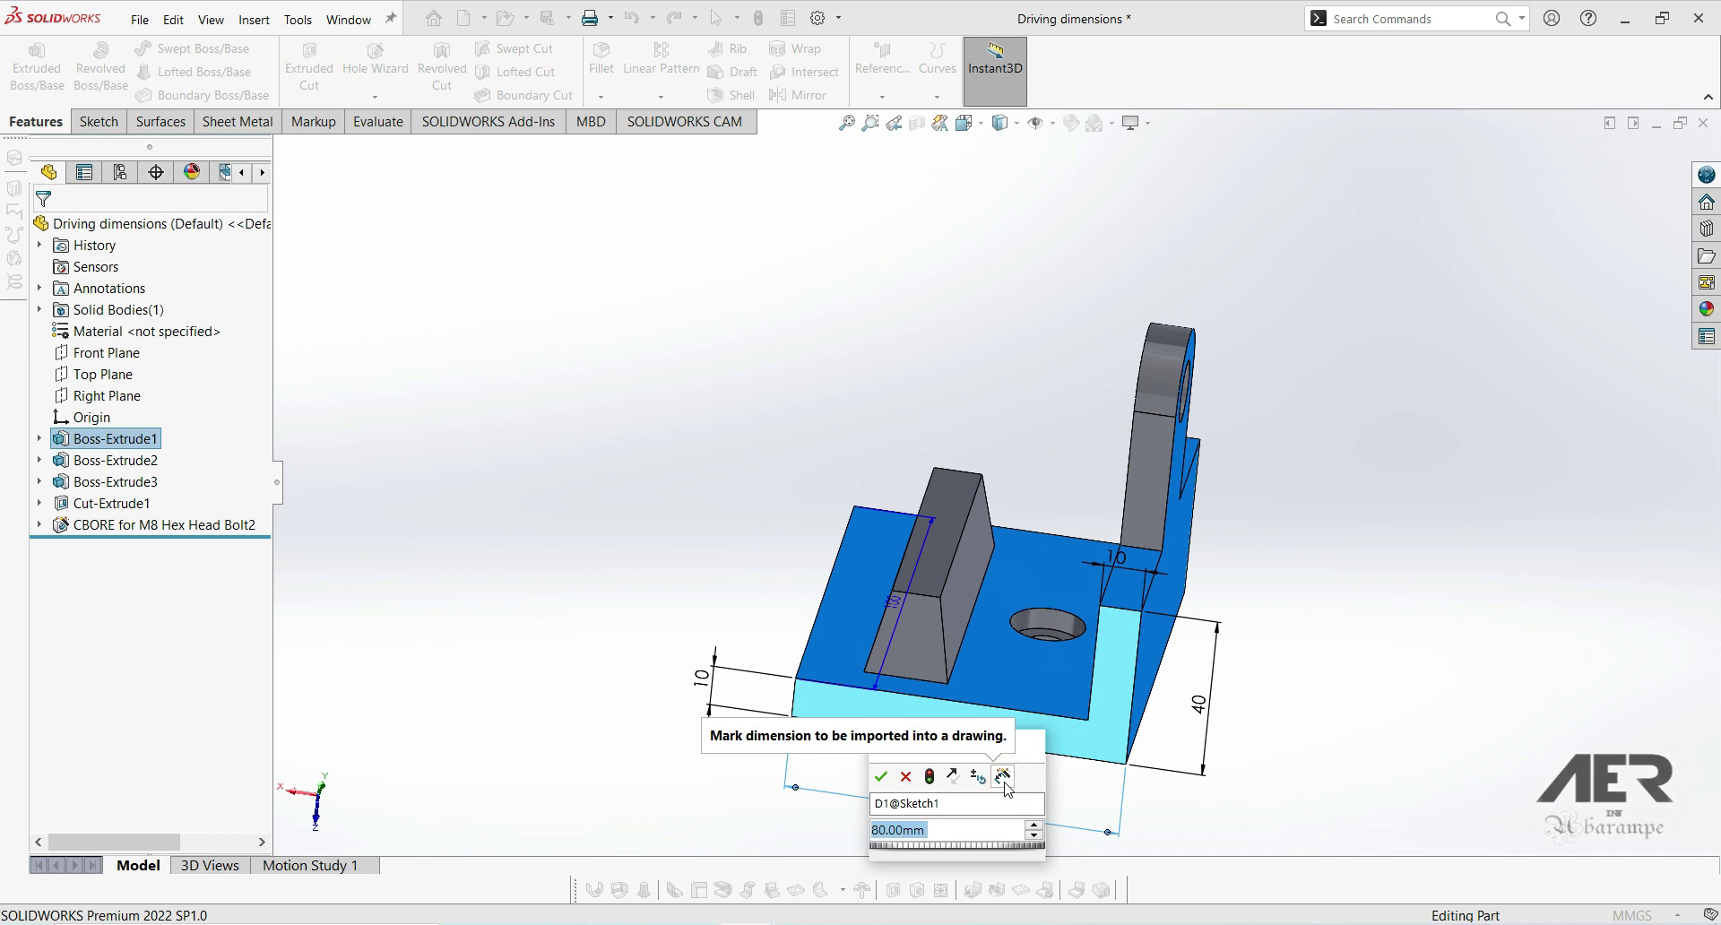
{"action": "left_click", "coordinate": [882, 777]}
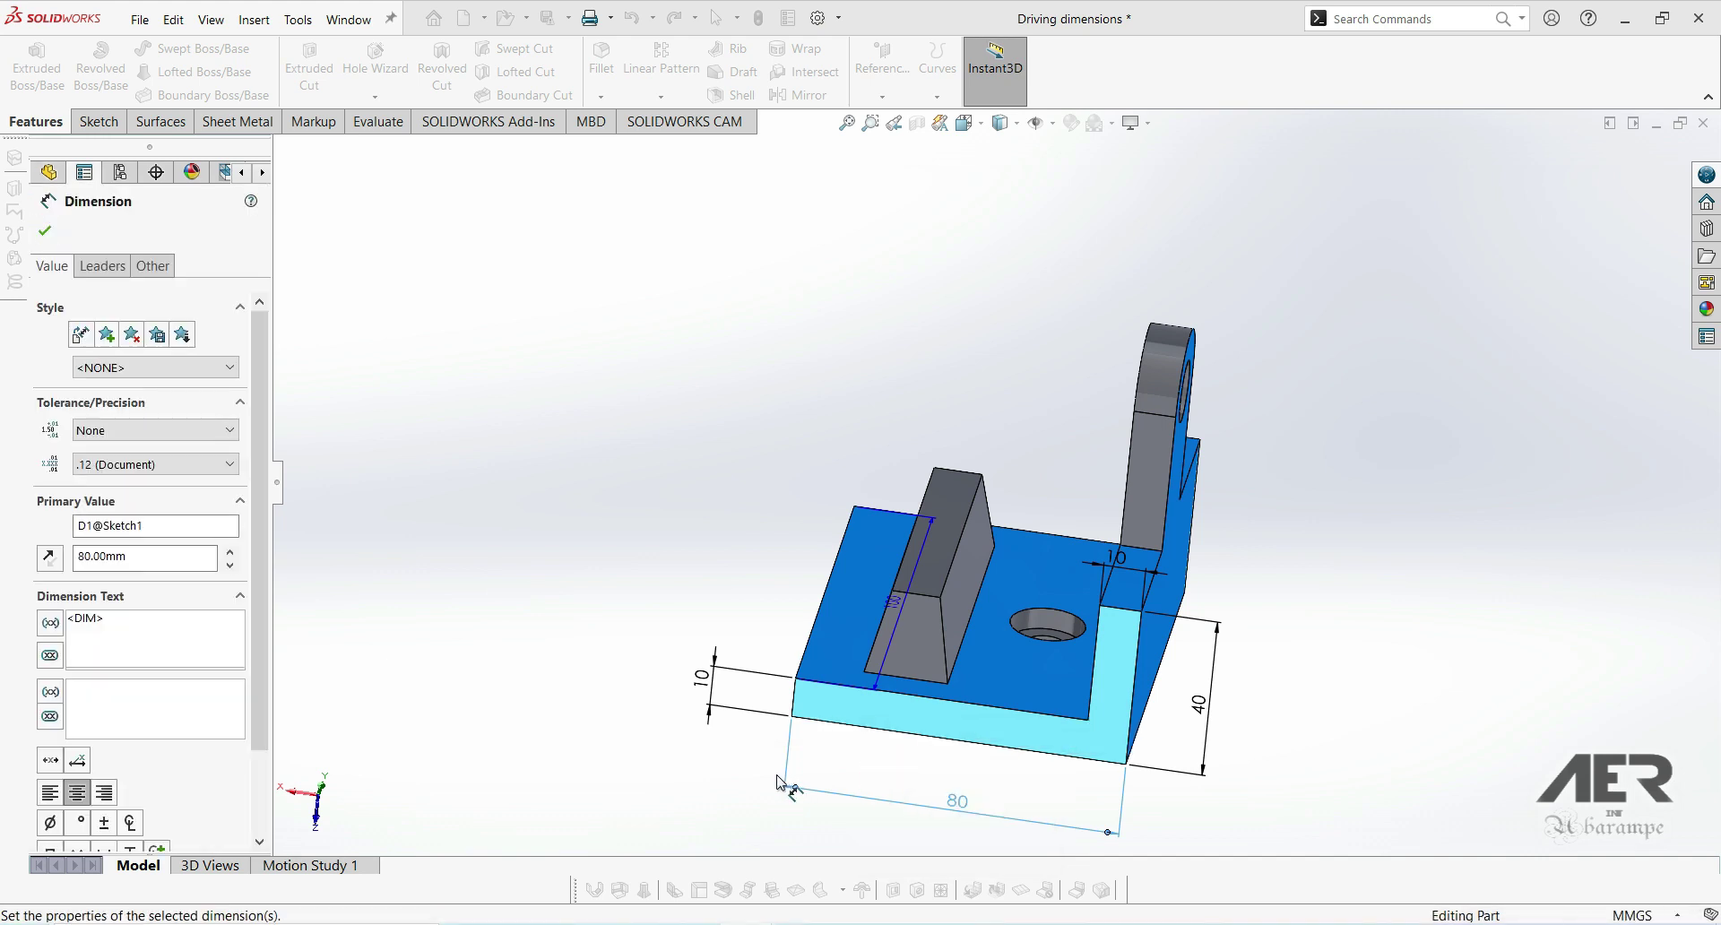
{"action": "left_click", "coordinate": [44, 232]}
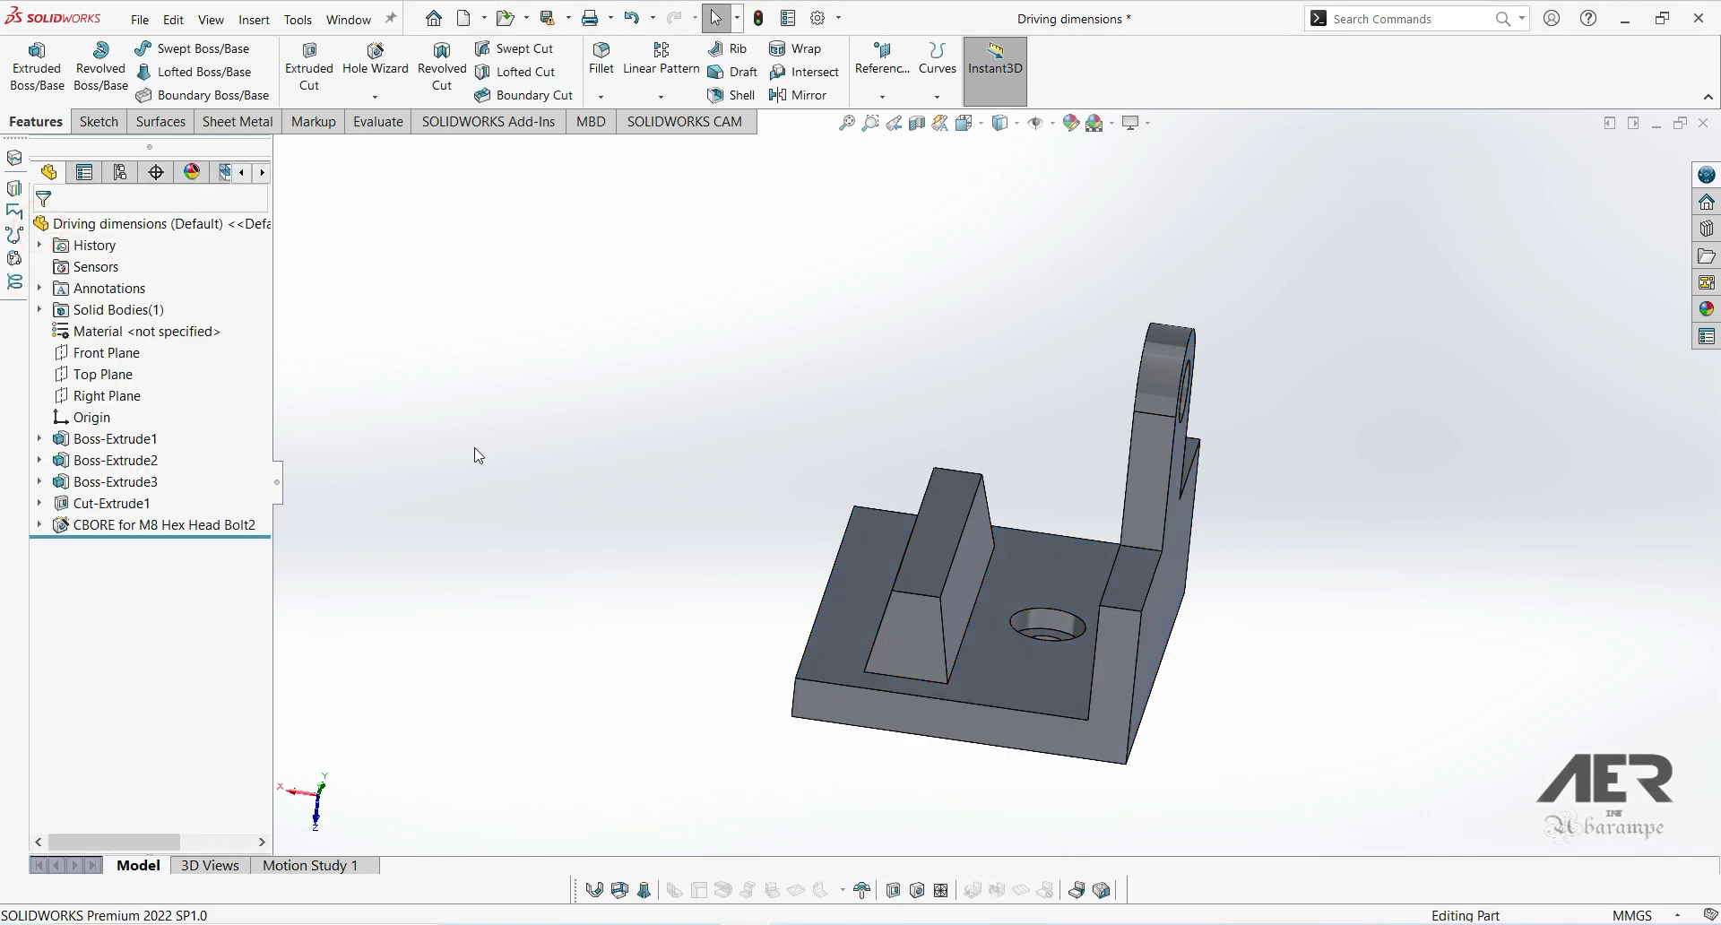
{"action": "left_click", "coordinate": [349, 19]}
On Sheet1, delete View1's dimensions, then insert model dimensions and undo the insertion.
{"action": "left_click", "coordinate": [390, 220]}
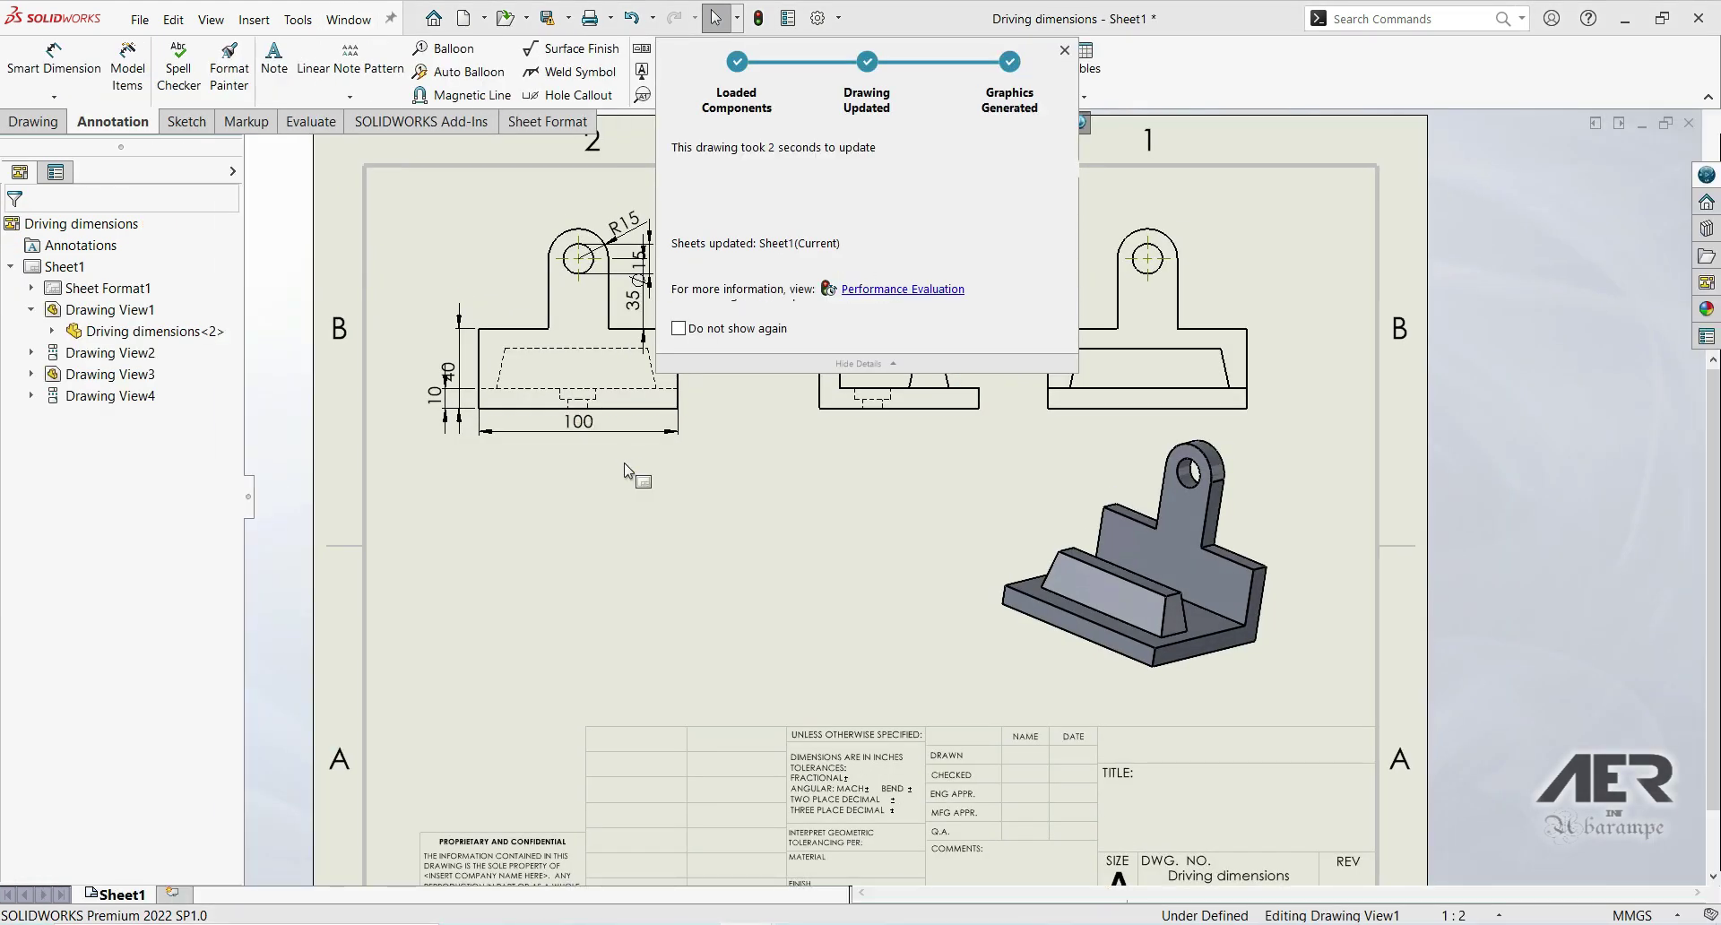
{"action": "left_click_drag", "start_coordinate": [383, 178], "coordinate": [747, 487]}
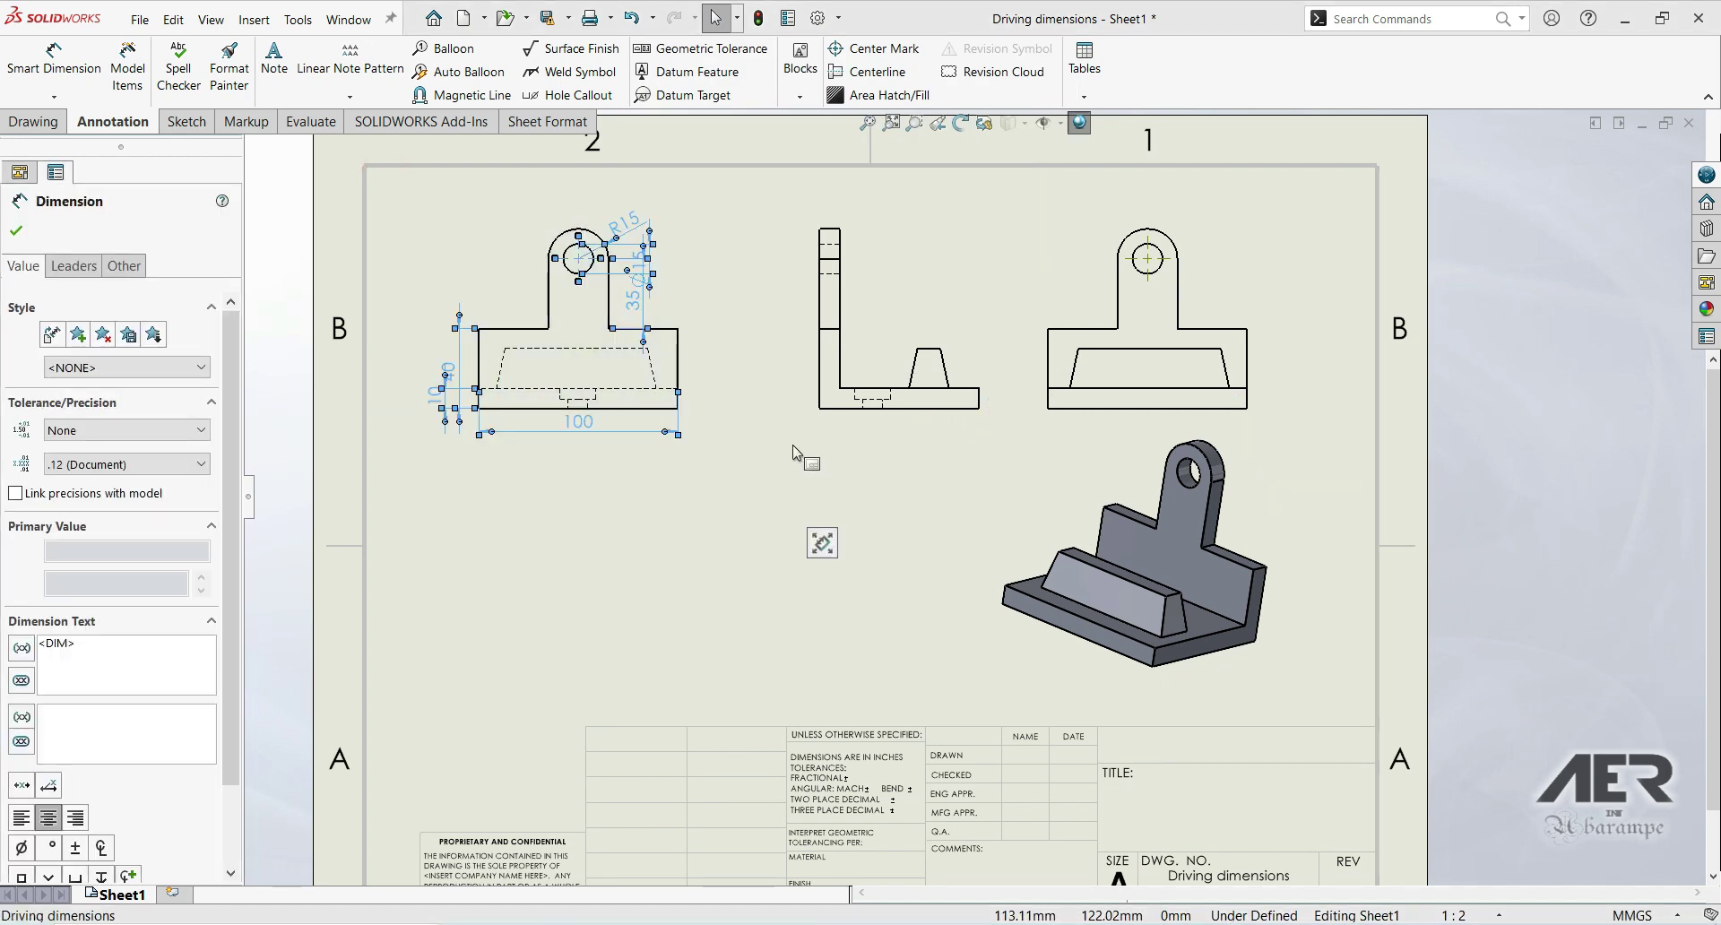
{"action": "key", "text": "Delete"}
{"action": "left_click", "coordinate": [127, 67]}
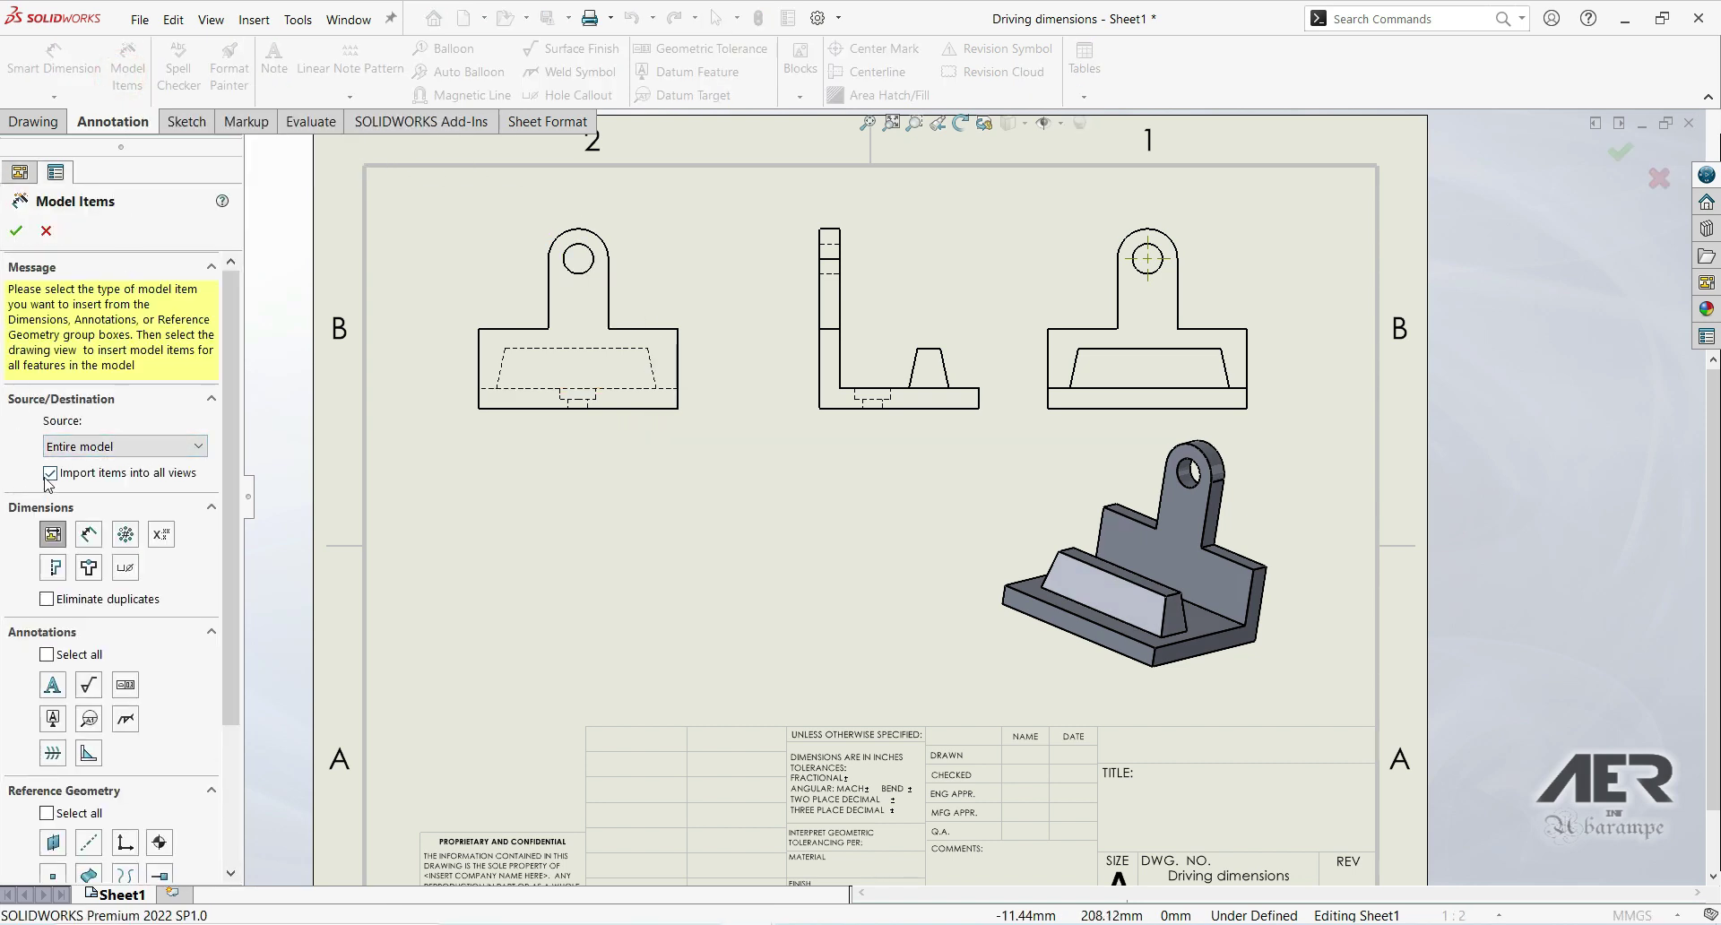
{"action": "left_click", "coordinate": [16, 230]}
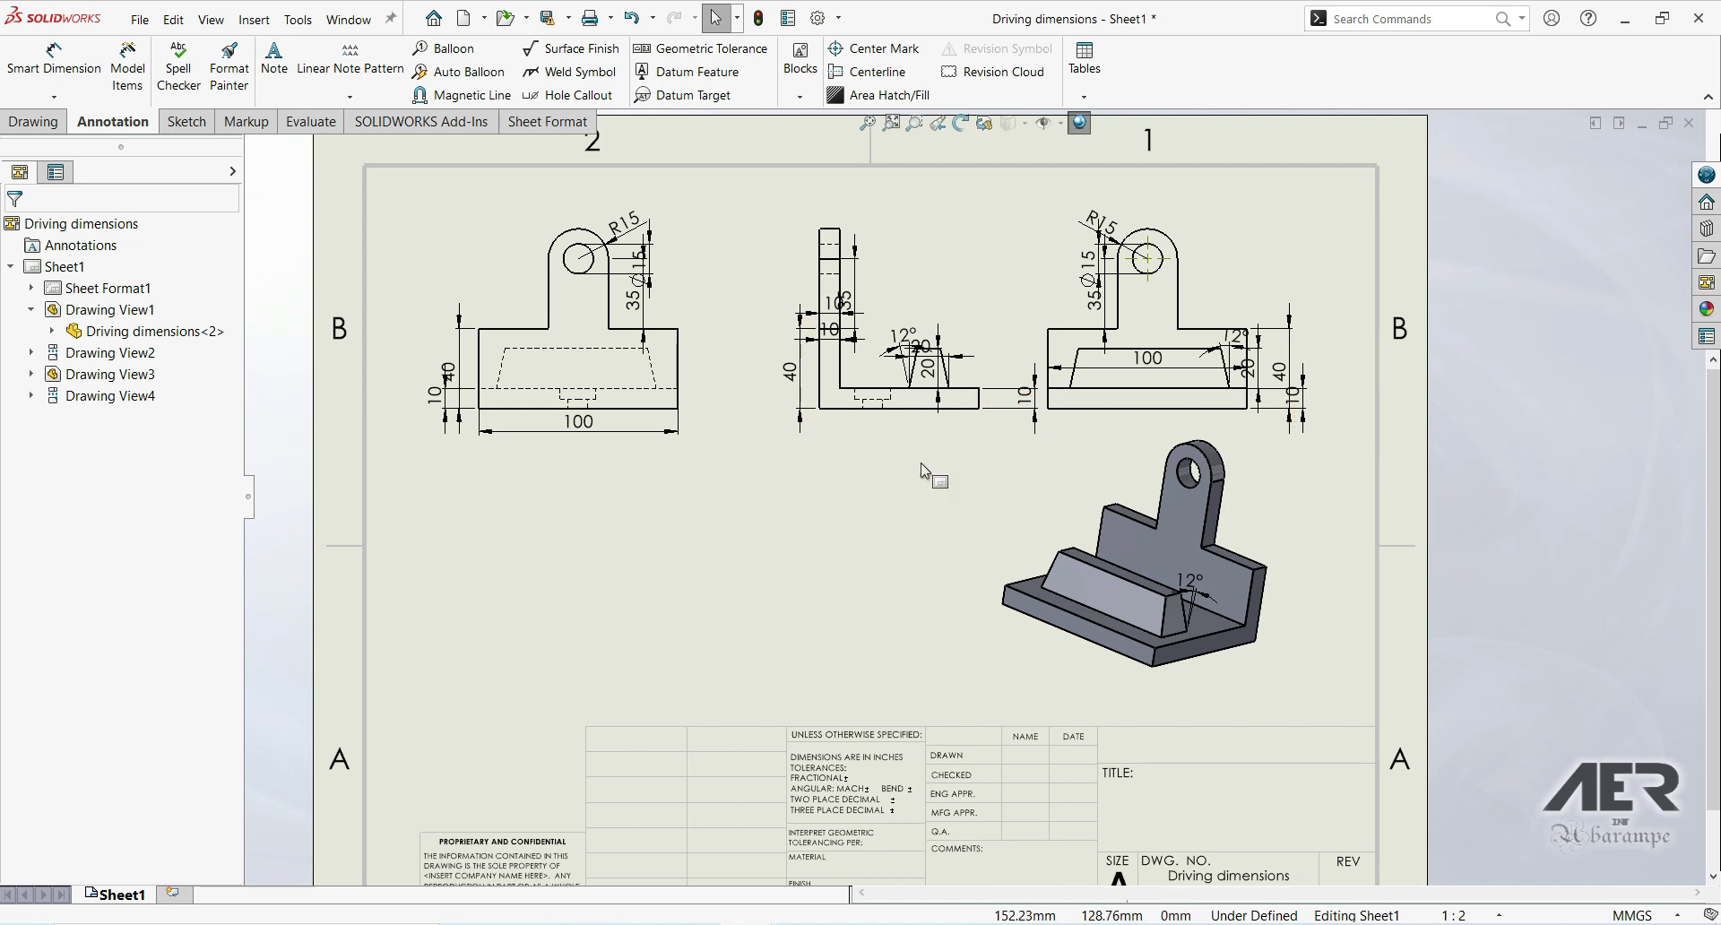
{"action": "key", "text": "ctrl+z"}
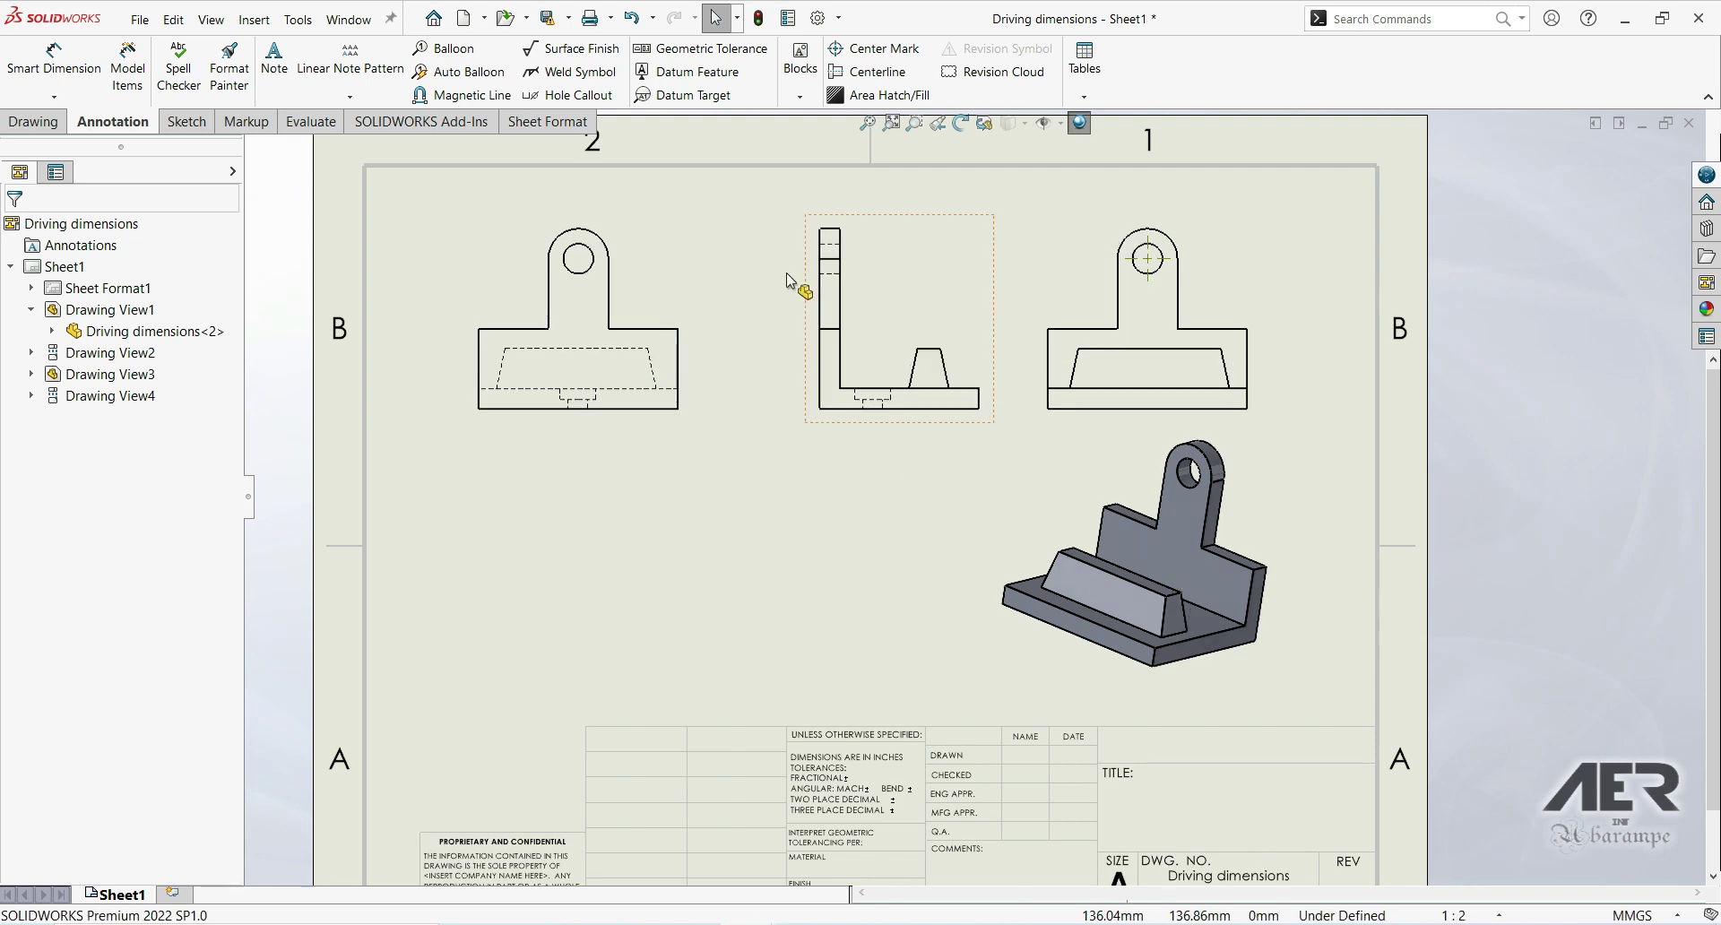
Switch to the bracket part and show the base dimensions from a near-front view.
{"action": "left_click", "coordinate": [347, 19]}
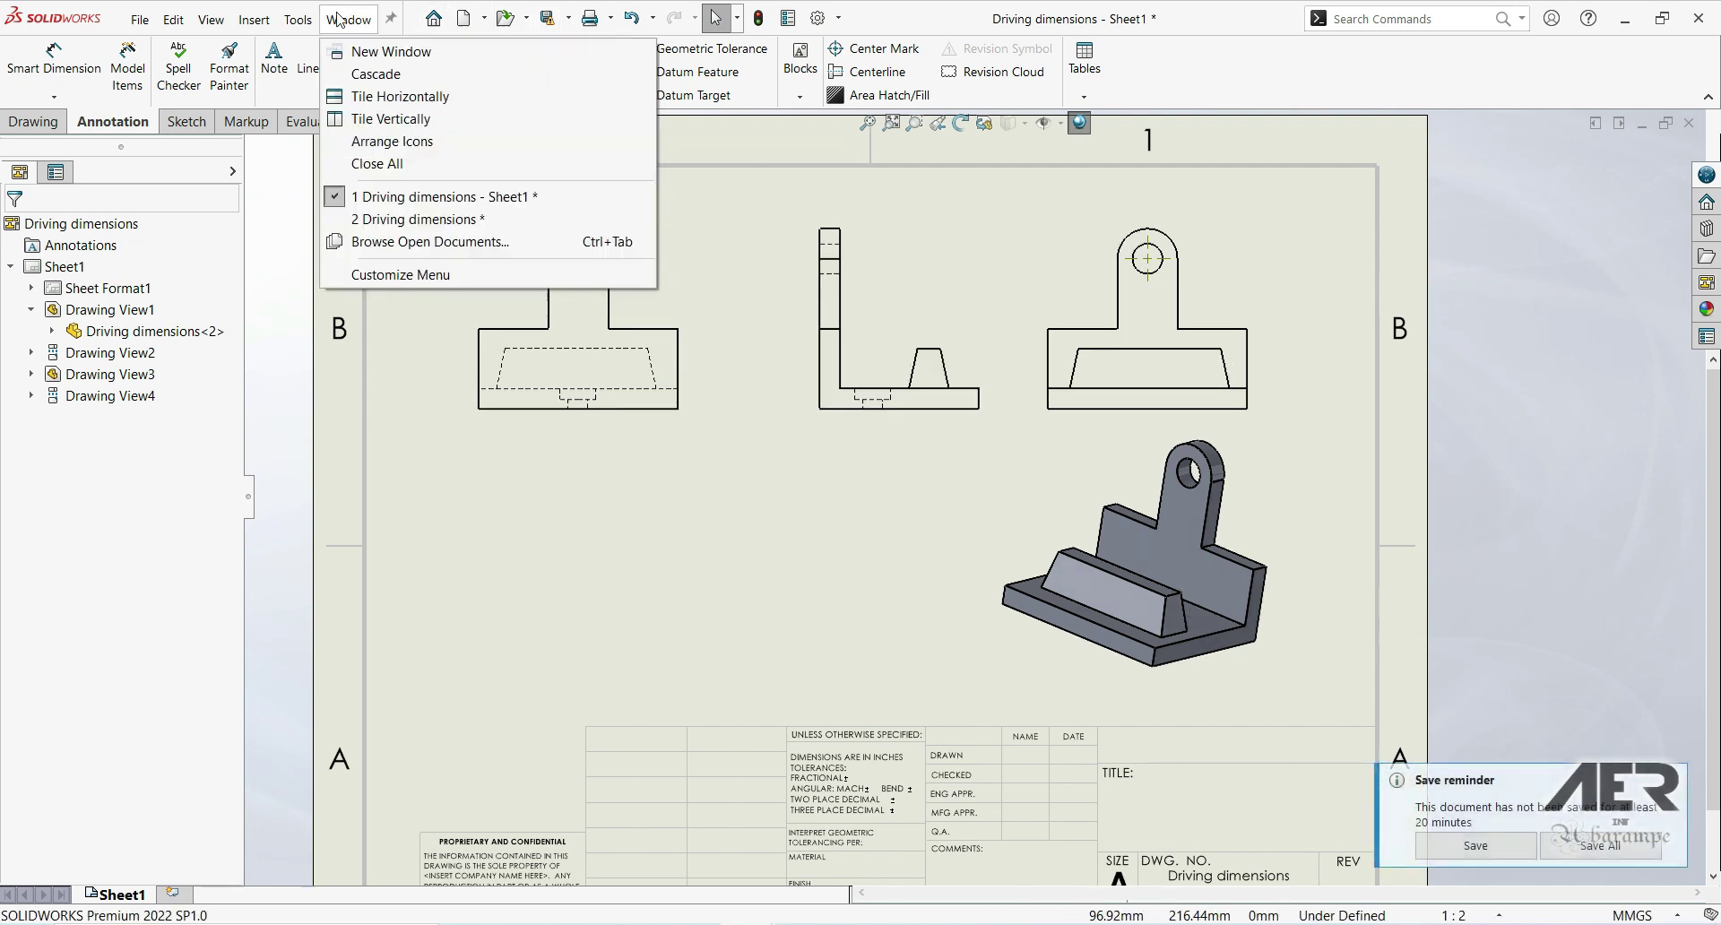
{"action": "left_click", "coordinate": [398, 219]}
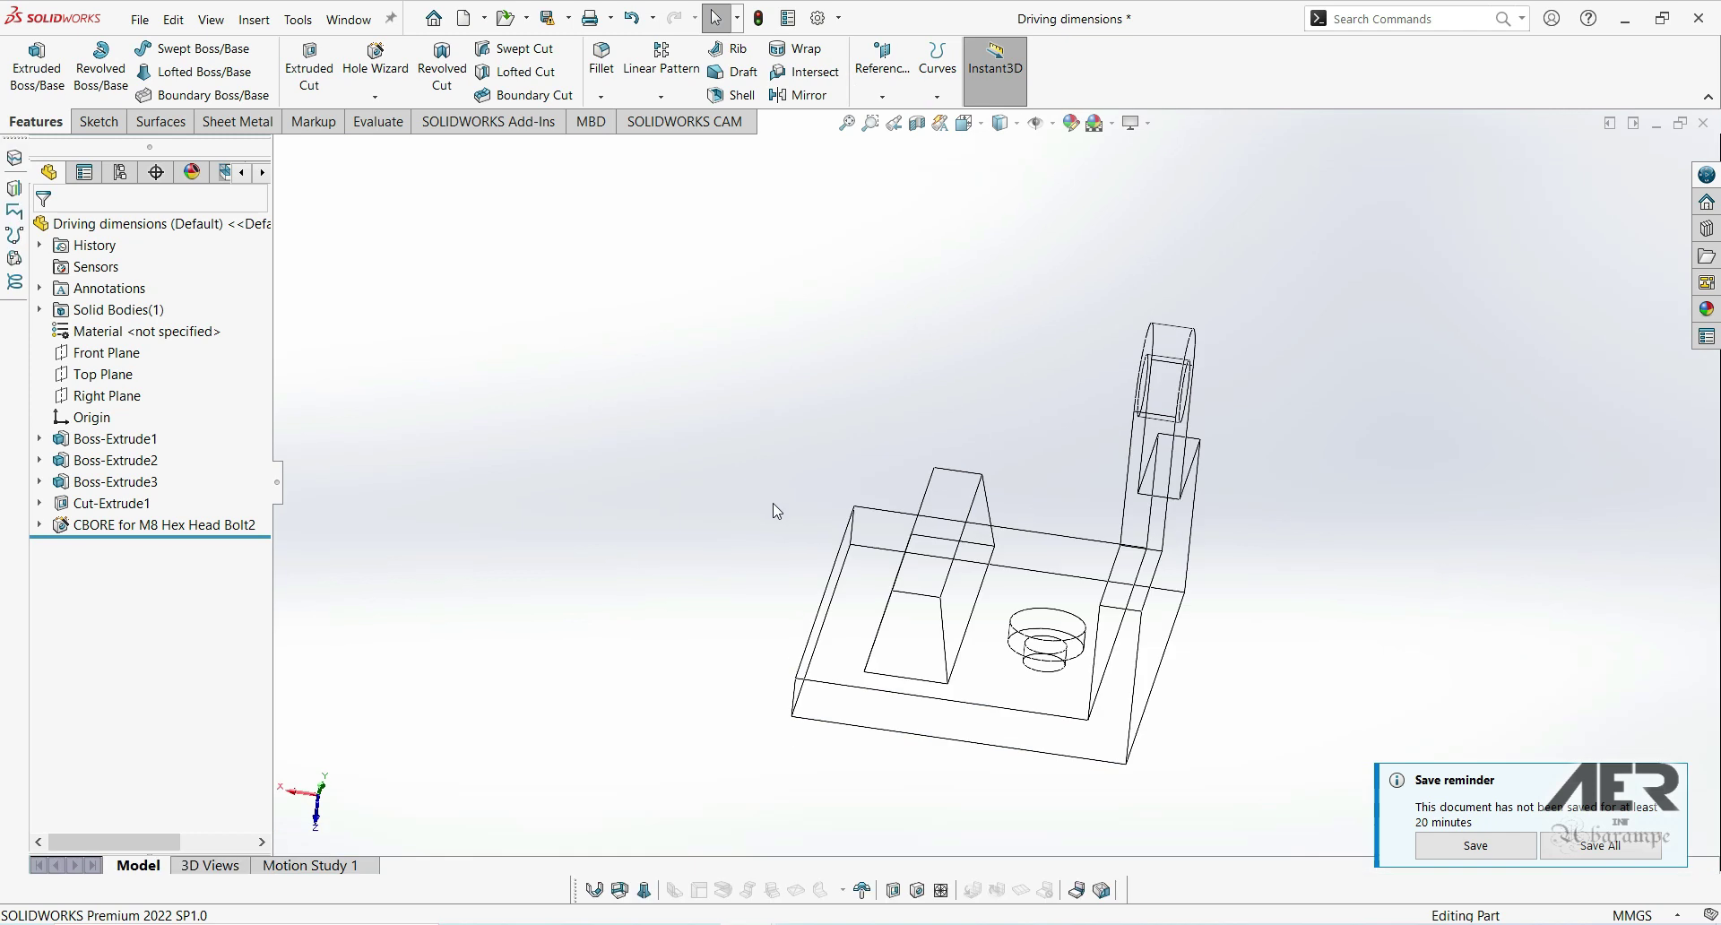
{"action": "left_click", "coordinate": [834, 619]}
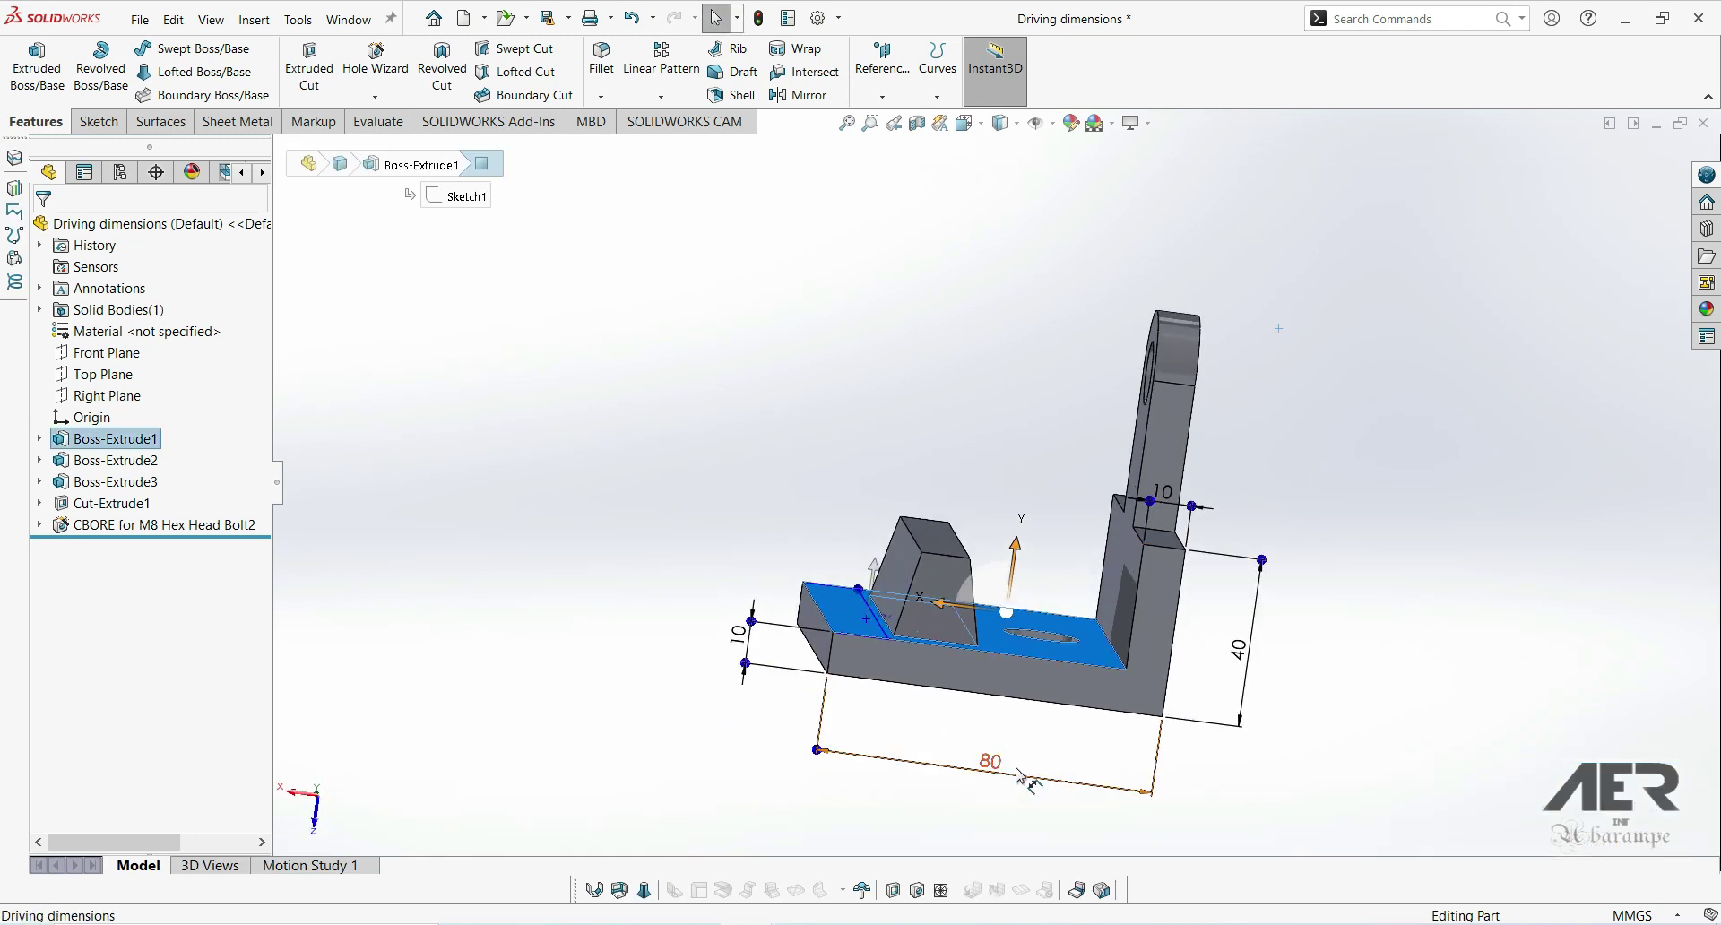
{"action": "scroll", "coordinate": [1013, 768], "scroll_direction": "down", "scroll_amount": 2}
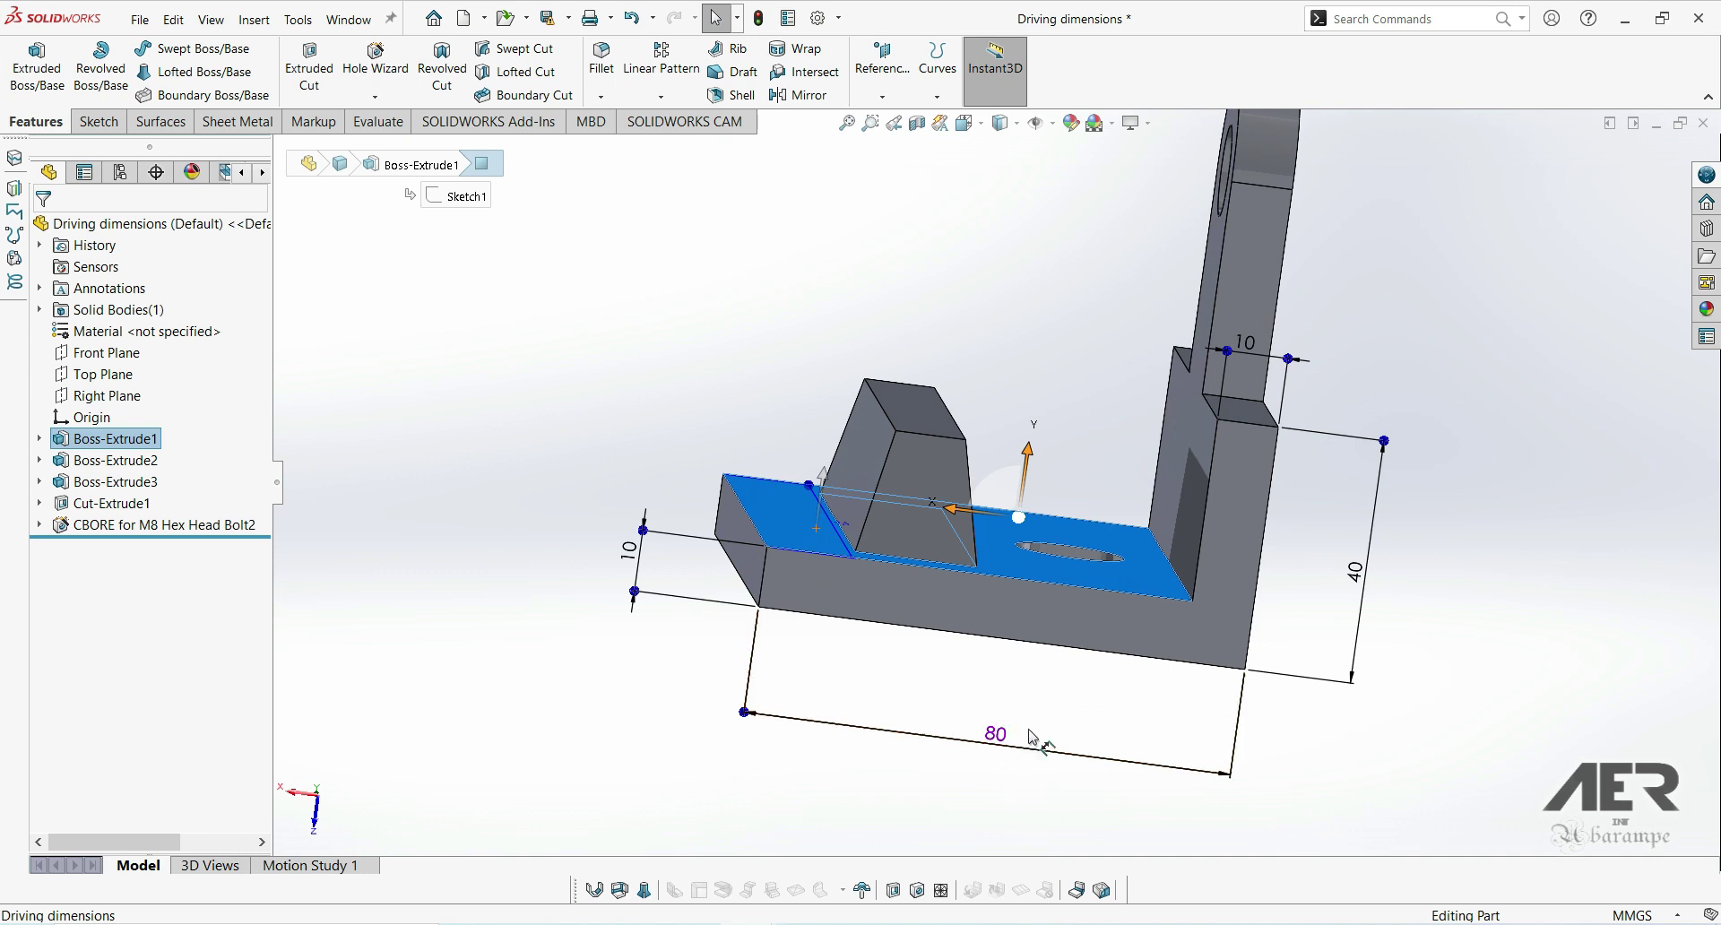
{"action": "middle_click_drag", "start_coordinate": [901, 710], "coordinate": [986, 753]}
{"action": "scroll", "coordinate": [1004, 761], "scroll_direction": "down", "scroll_amount": 2}
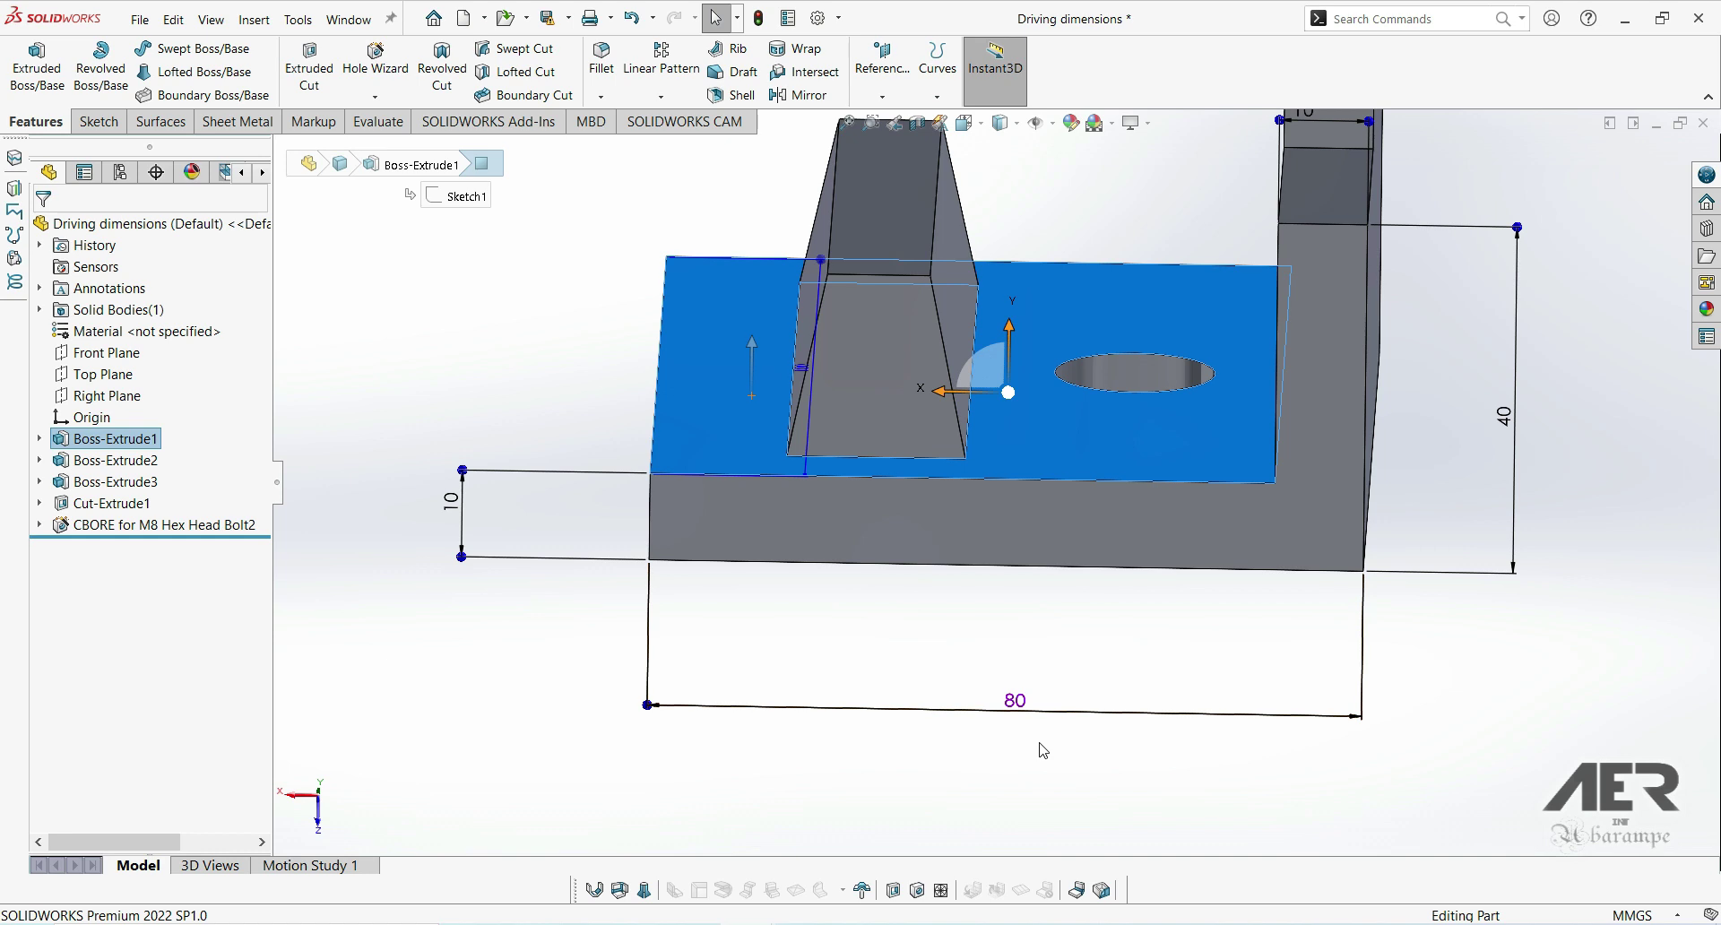
{"action": "scroll", "coordinate": [1043, 750], "scroll_direction": "up", "scroll_amount": 3}
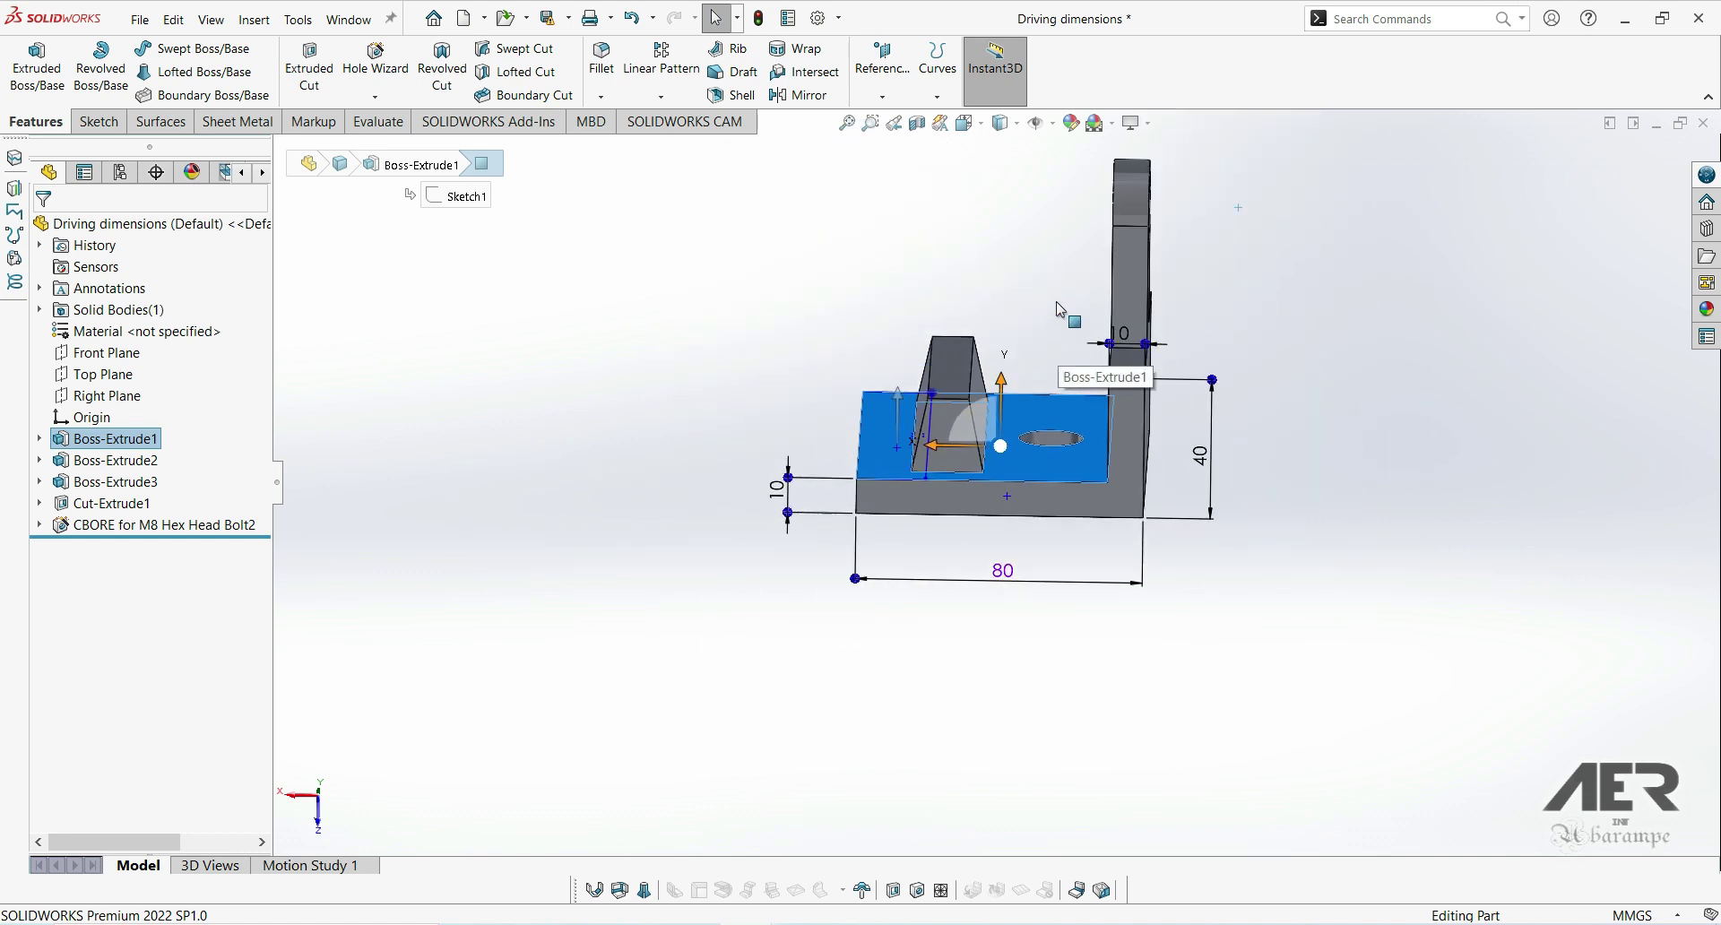
Mark the base's 80 mm dimension for import into drawings and accept it.
{"action": "double_click", "coordinate": [957, 731]}
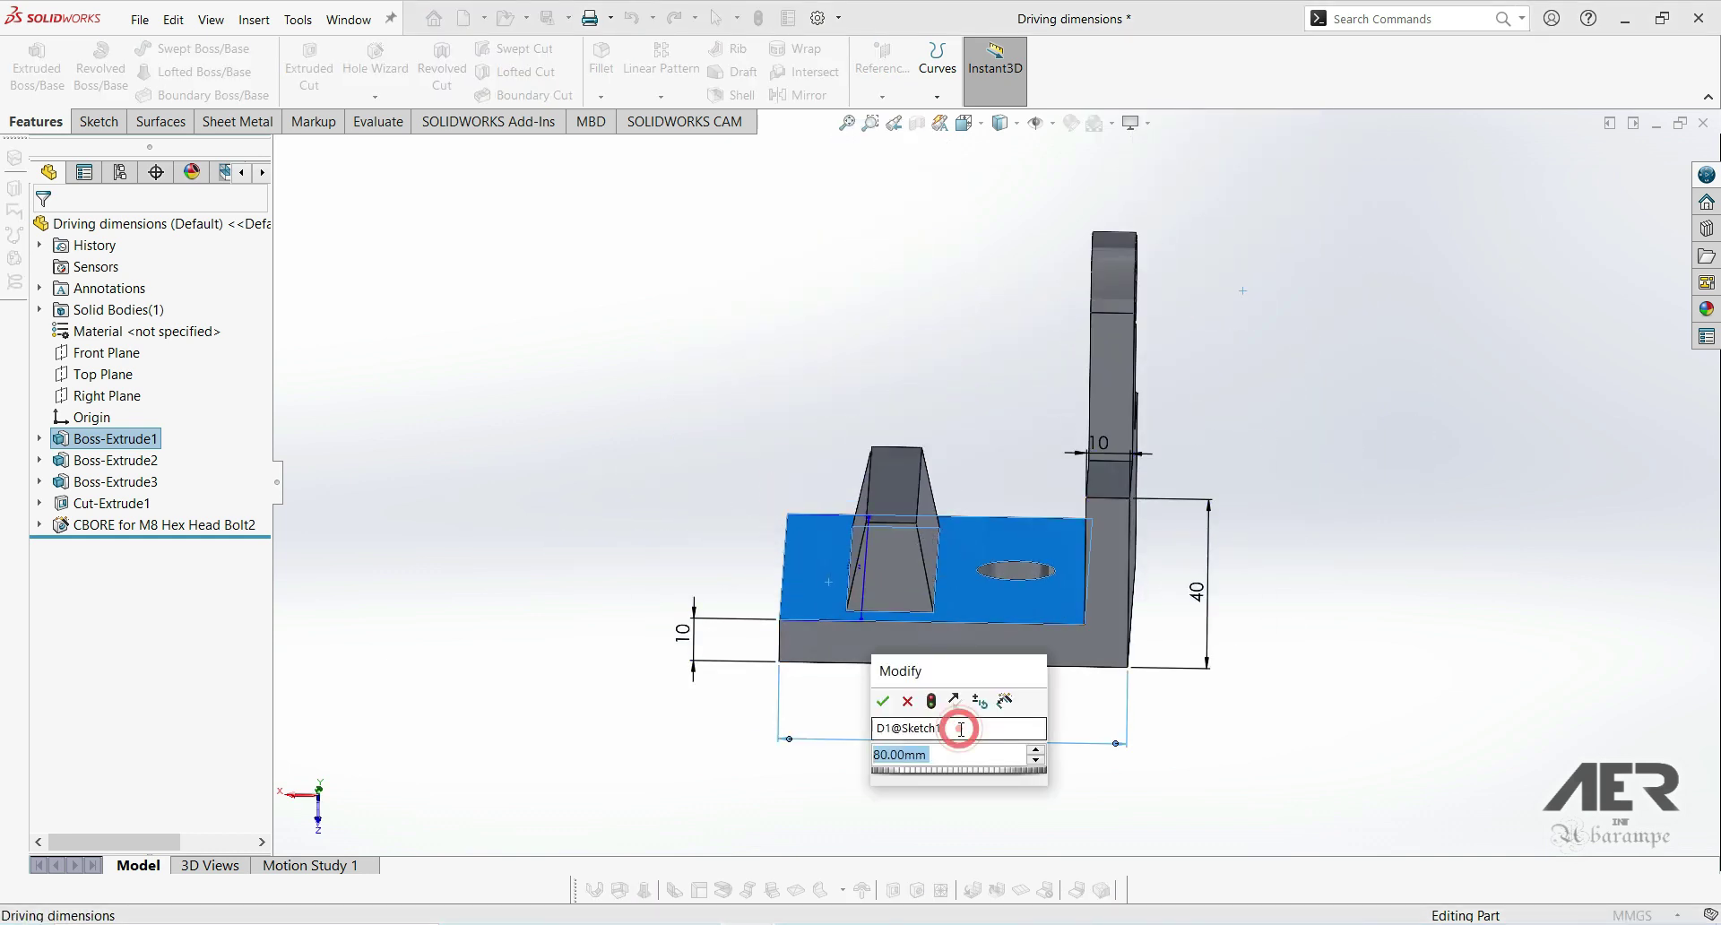
{"action": "left_click", "coordinate": [1004, 701]}
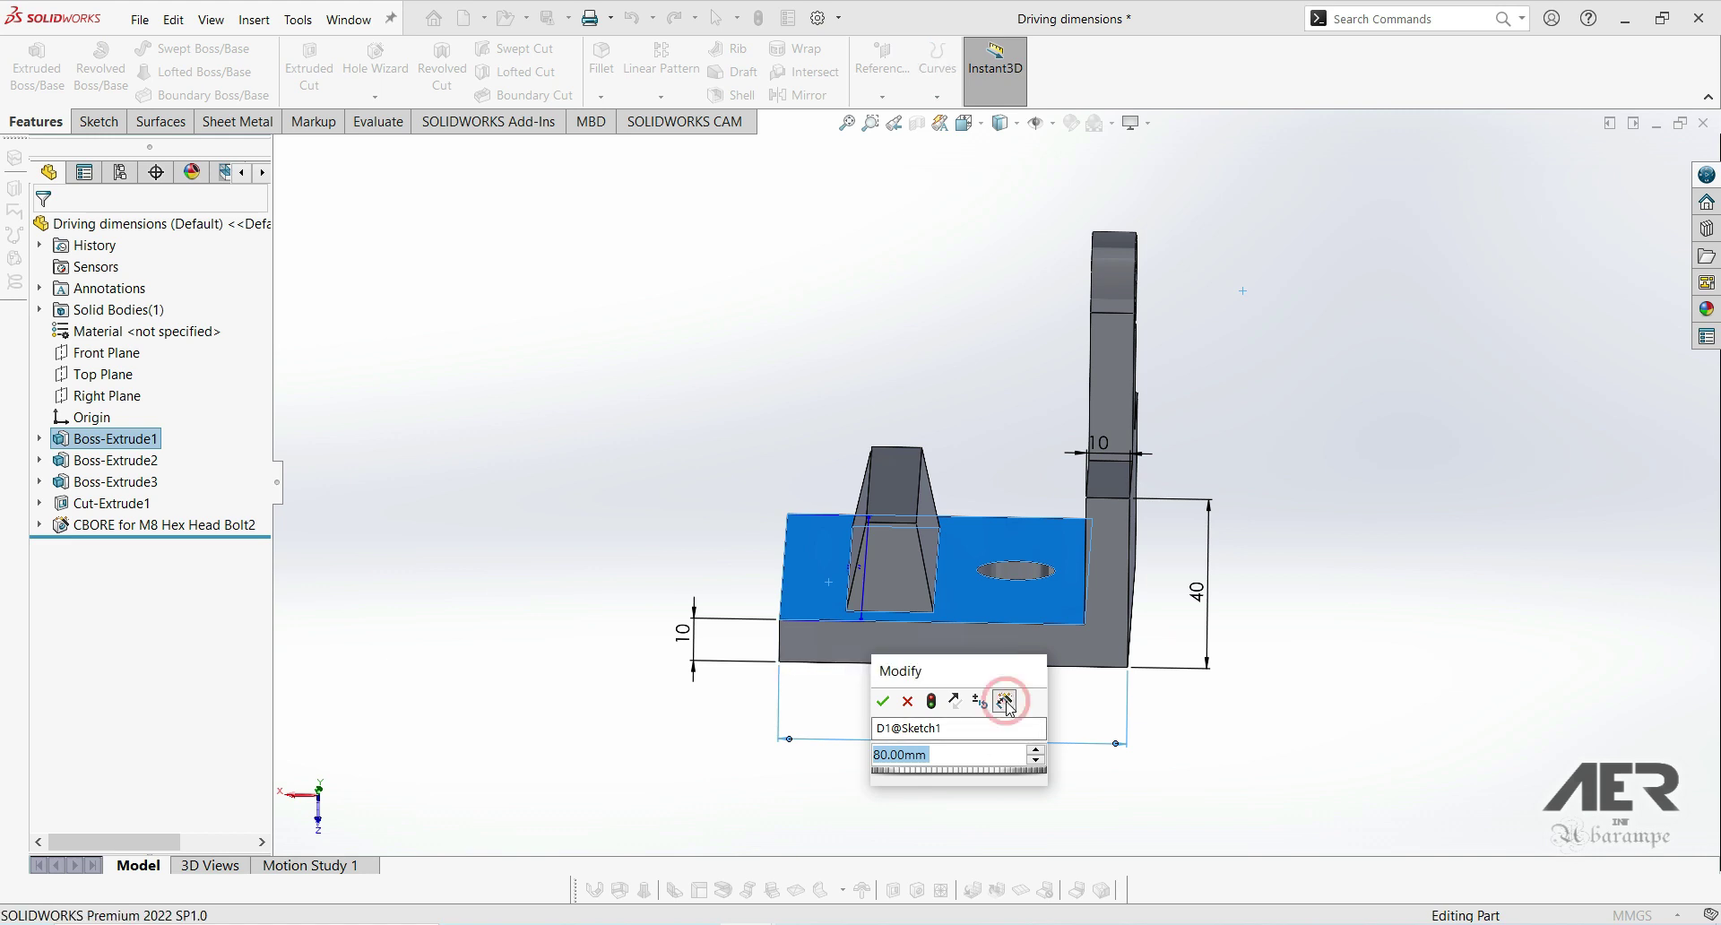
{"action": "left_click", "coordinate": [883, 701]}
{"action": "left_click", "coordinate": [982, 775]}
{"action": "left_click", "coordinate": [944, 645]}
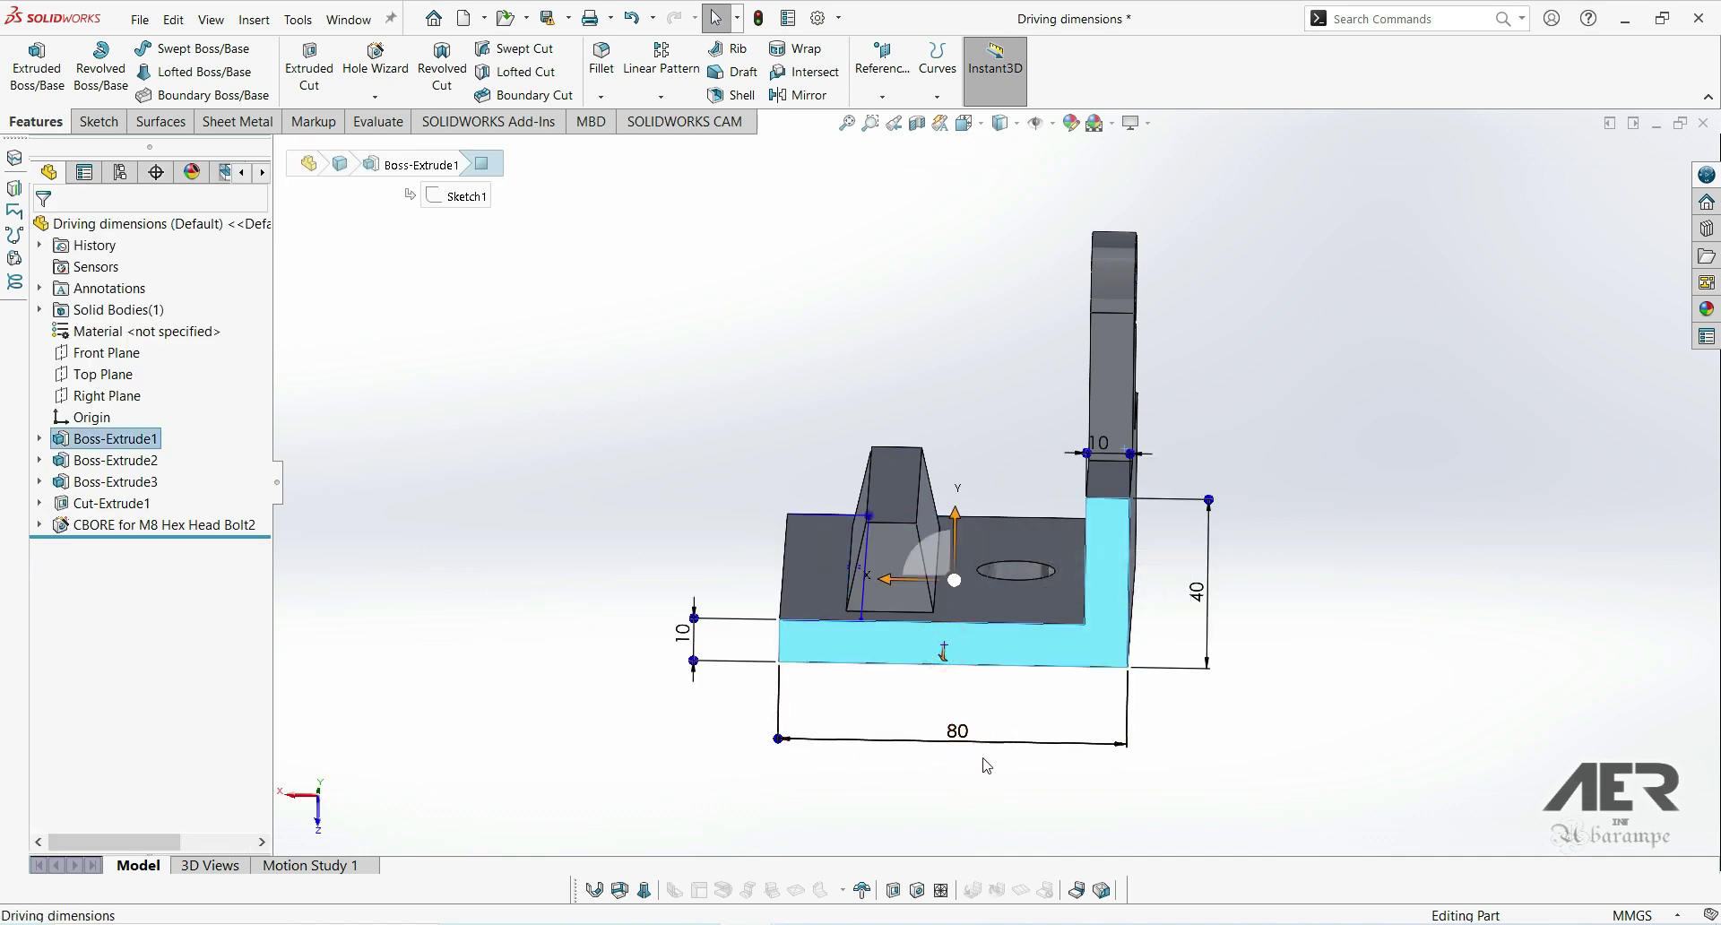
{"action": "left_click", "coordinate": [942, 794]}
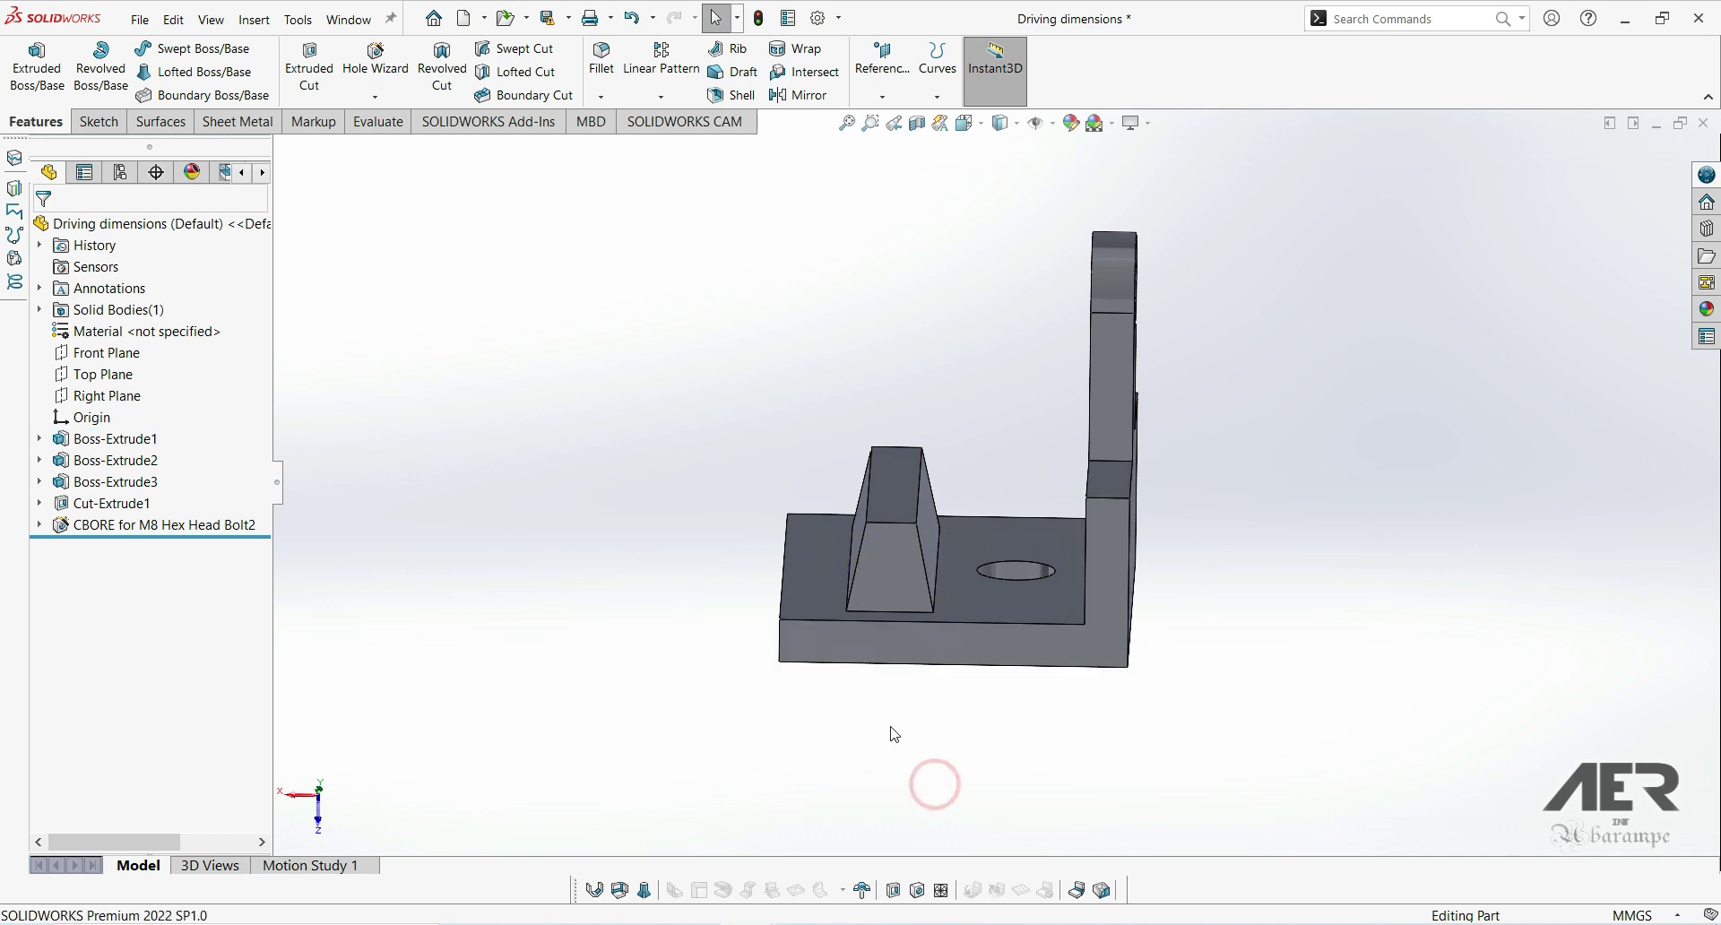
{"action": "left_click", "coordinate": [349, 18]}
{"action": "left_click", "coordinate": [403, 221]}
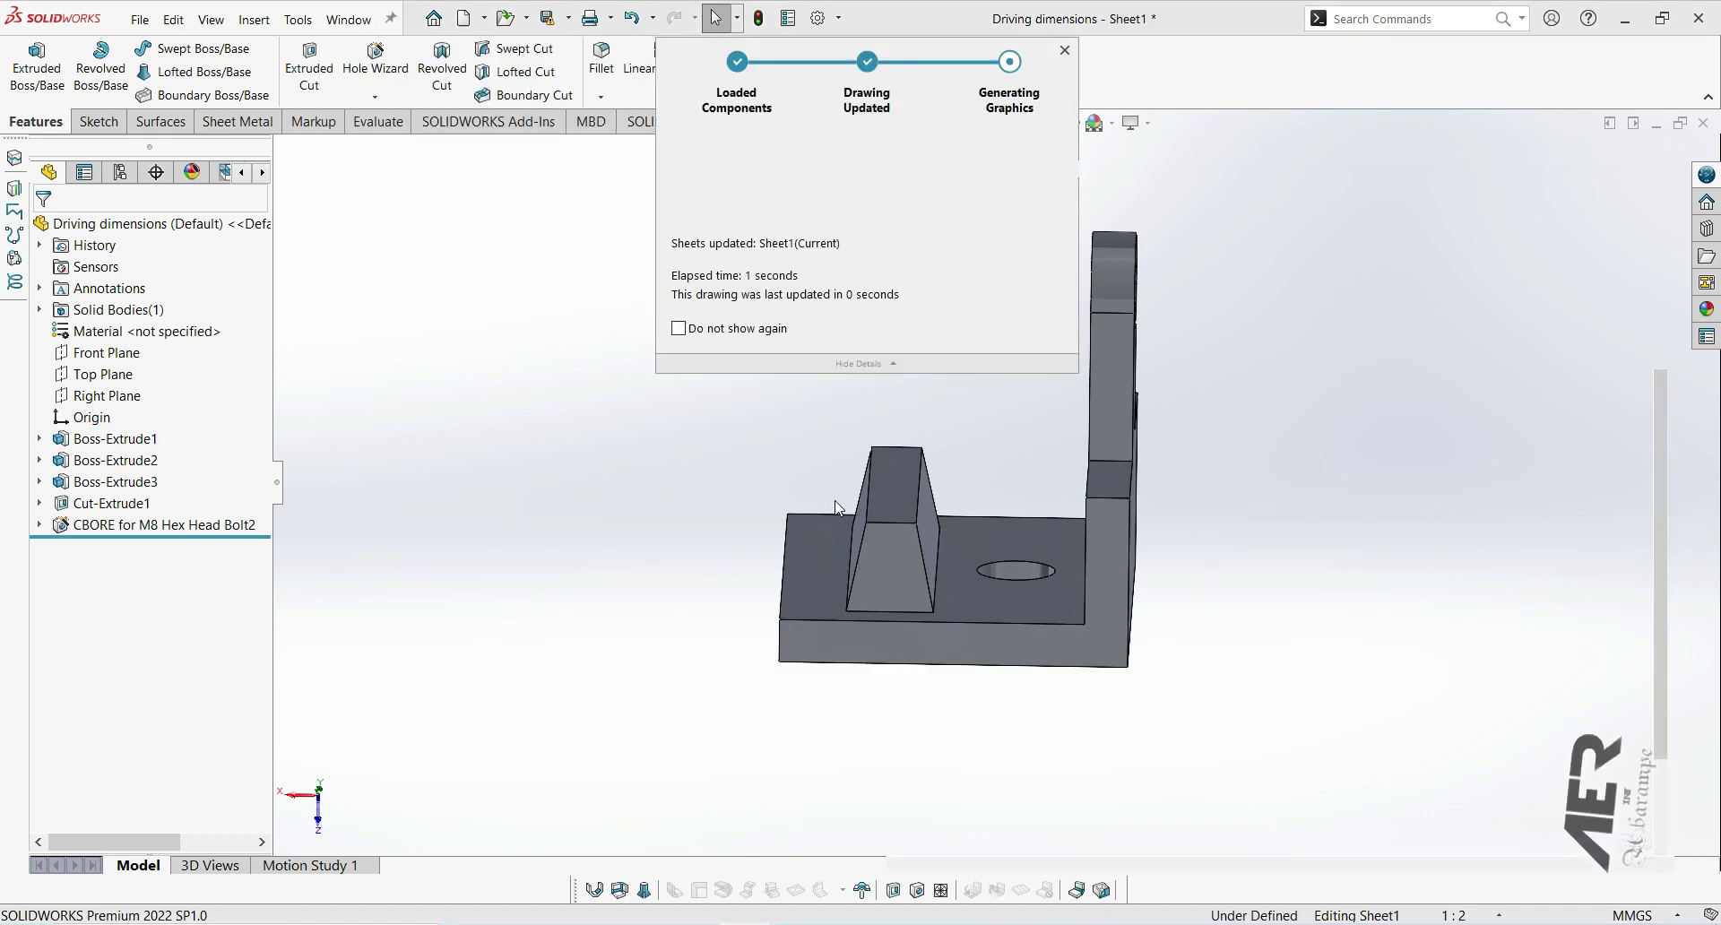
{"action": "left_click", "coordinate": [146, 80]}
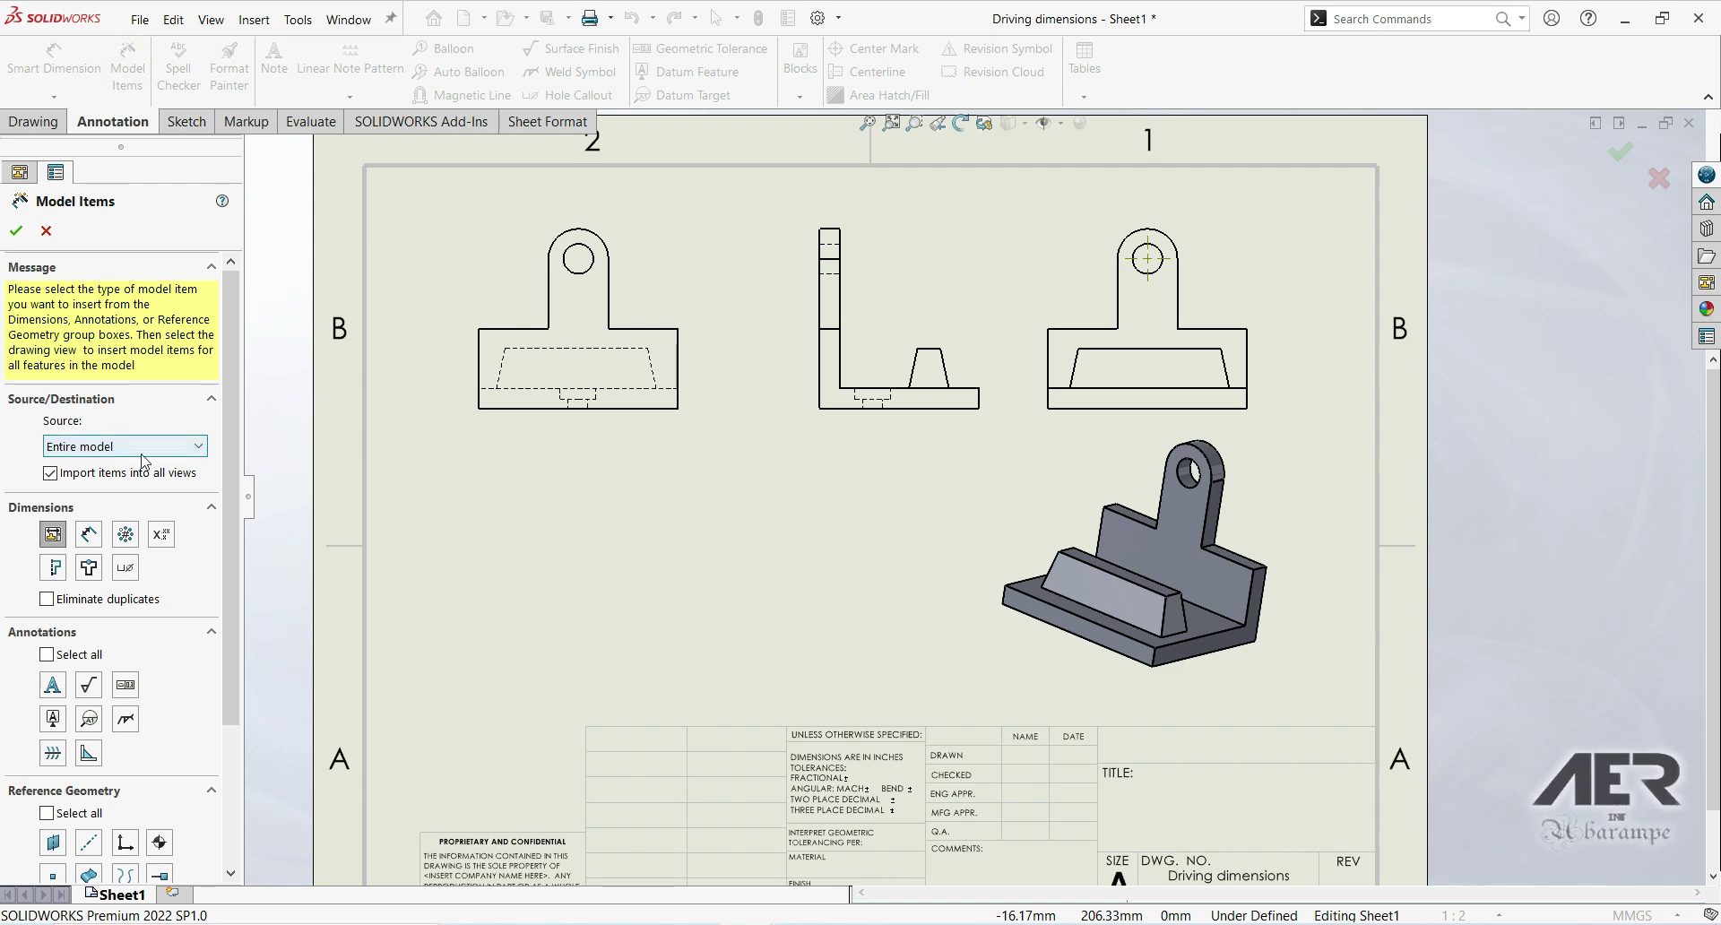
{"action": "left_click", "coordinate": [17, 231]}
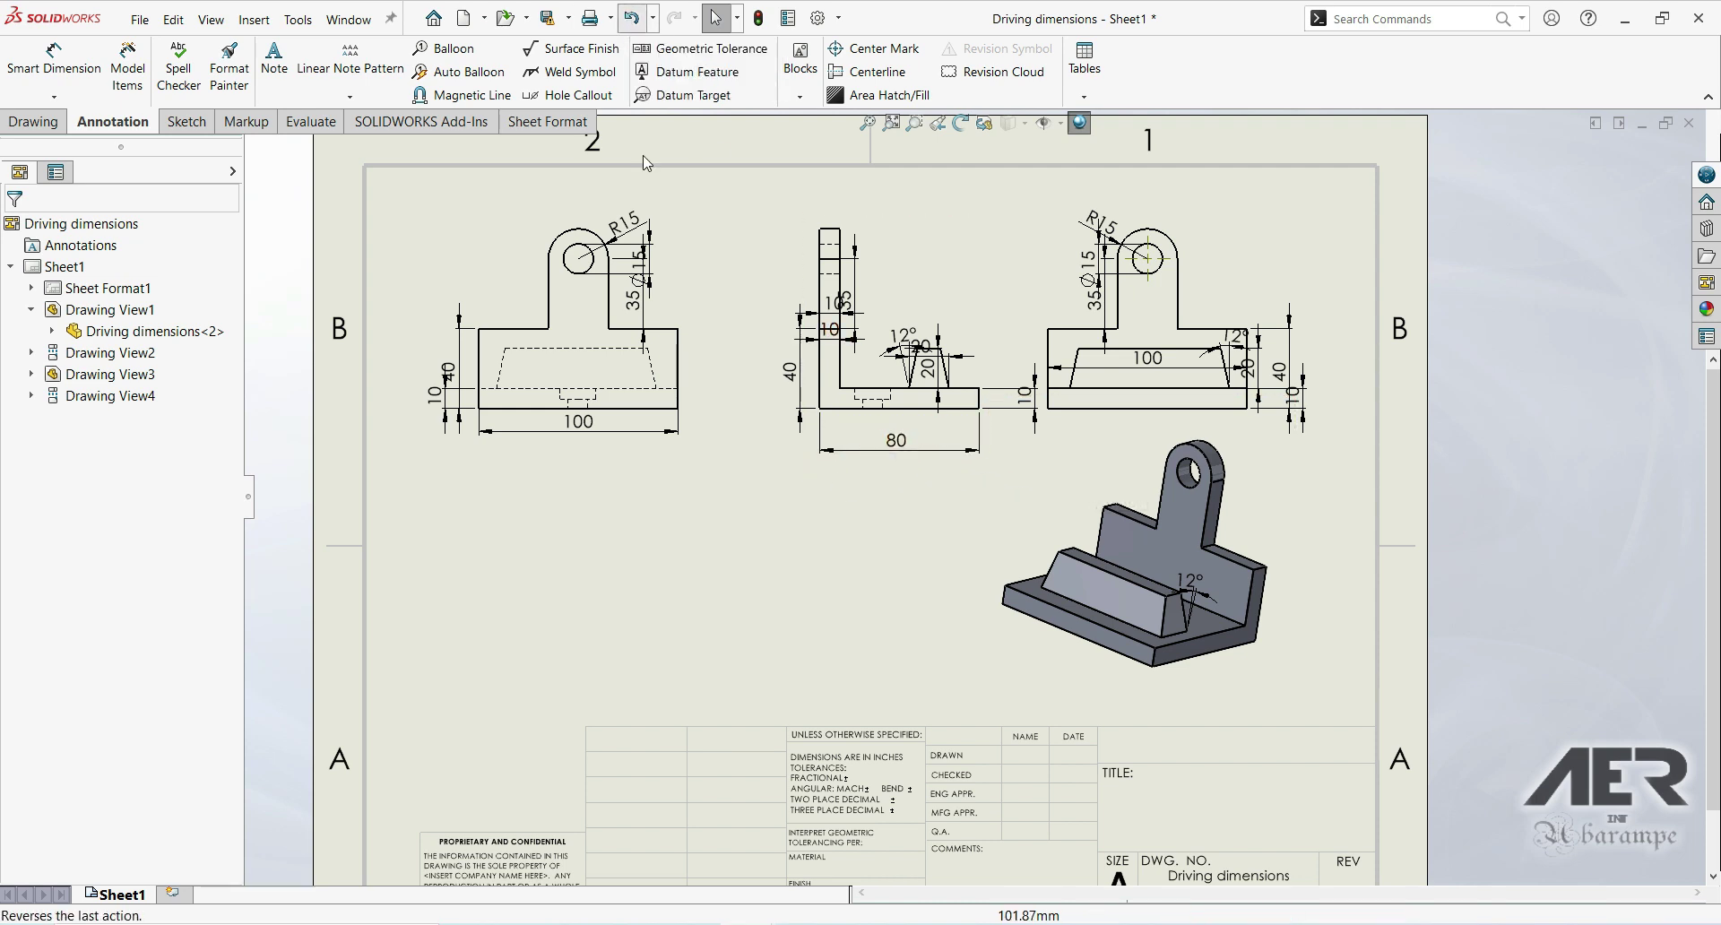
{"action": "key", "text": "ctrl+z"}
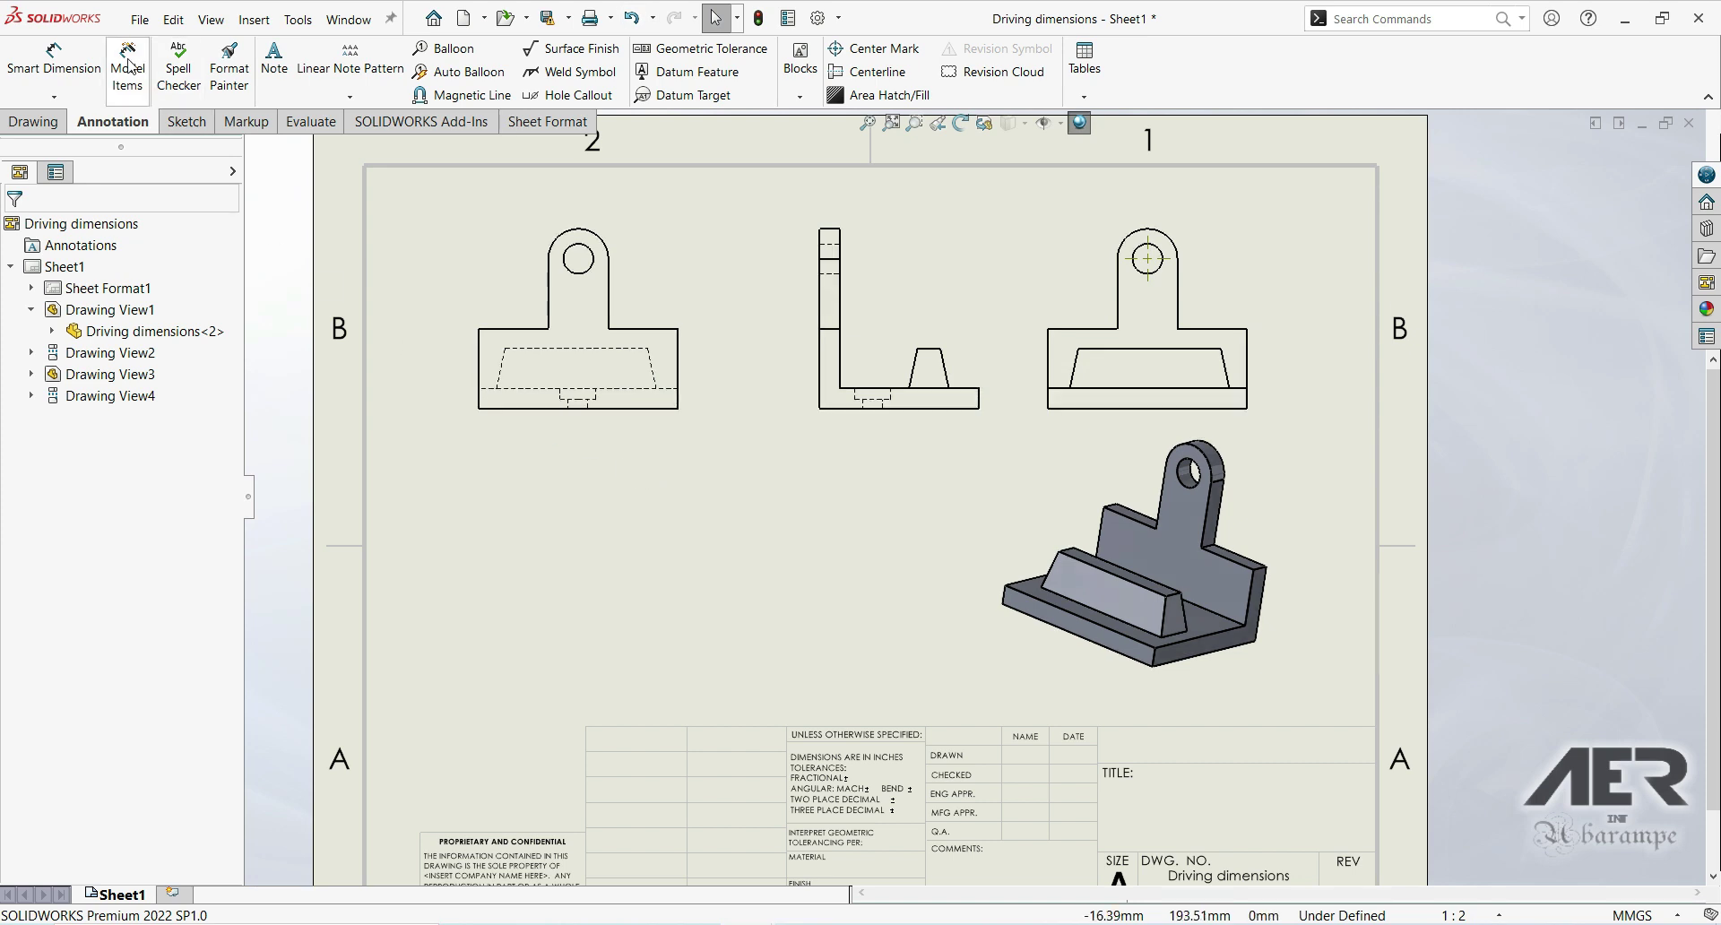
{"action": "left_click", "coordinate": [128, 65]}
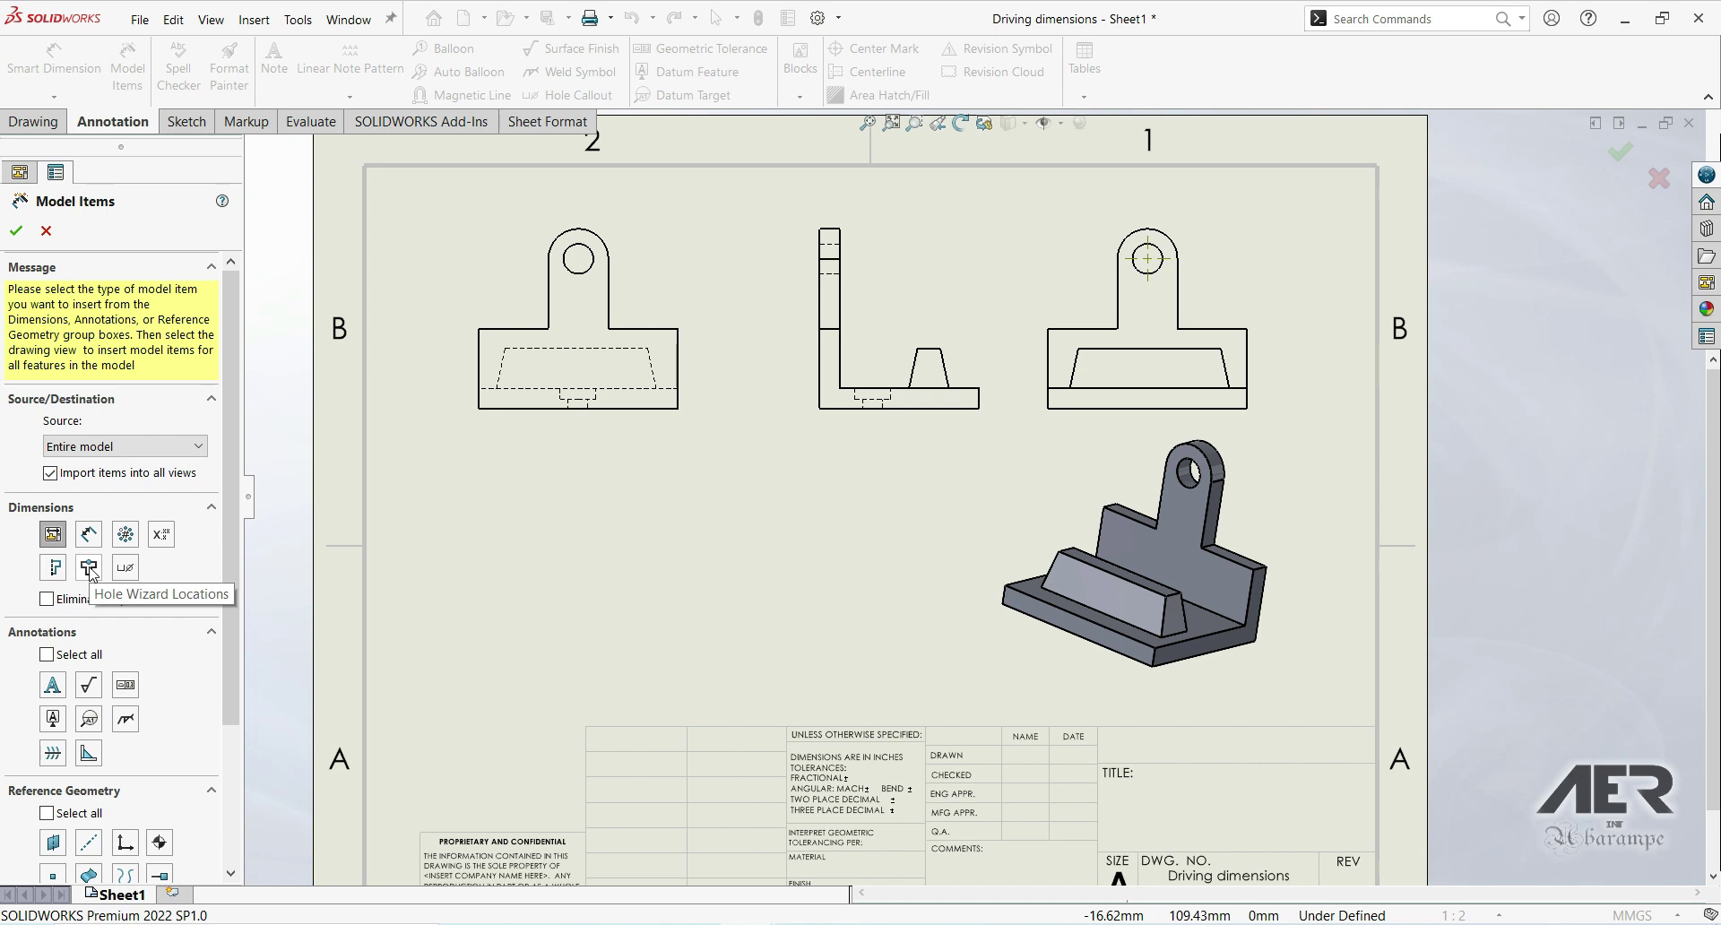
{"action": "left_click", "coordinate": [48, 600]}
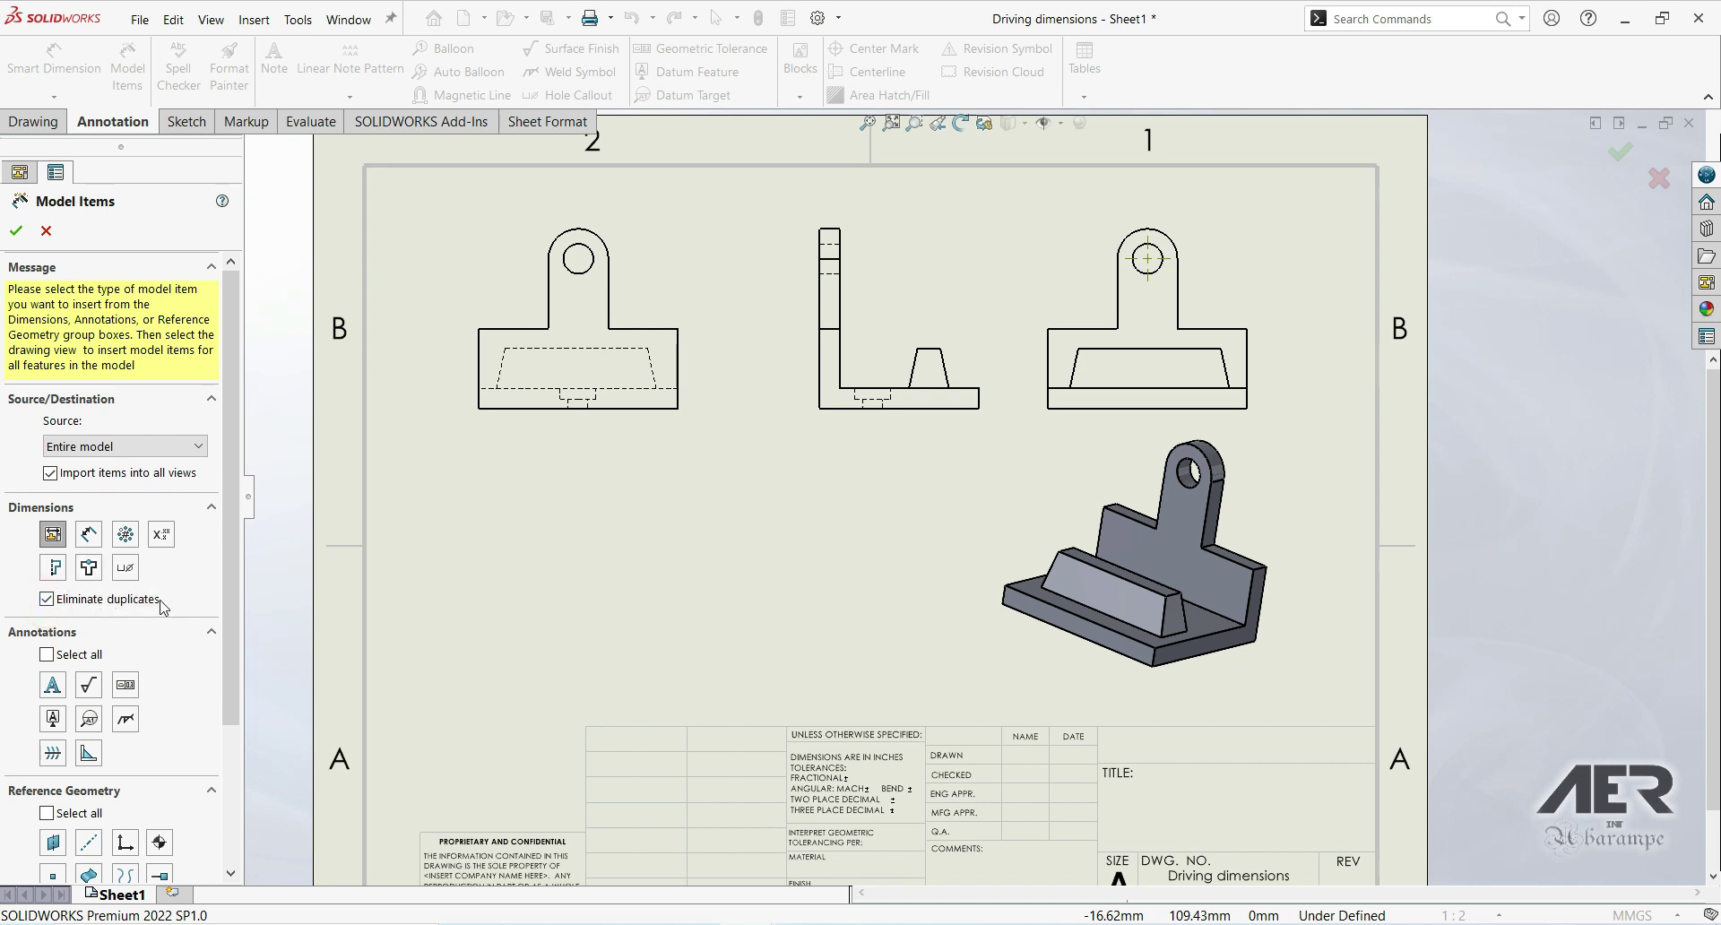
{"action": "left_click", "coordinate": [48, 598]}
{"action": "left_click", "coordinate": [14, 233]}
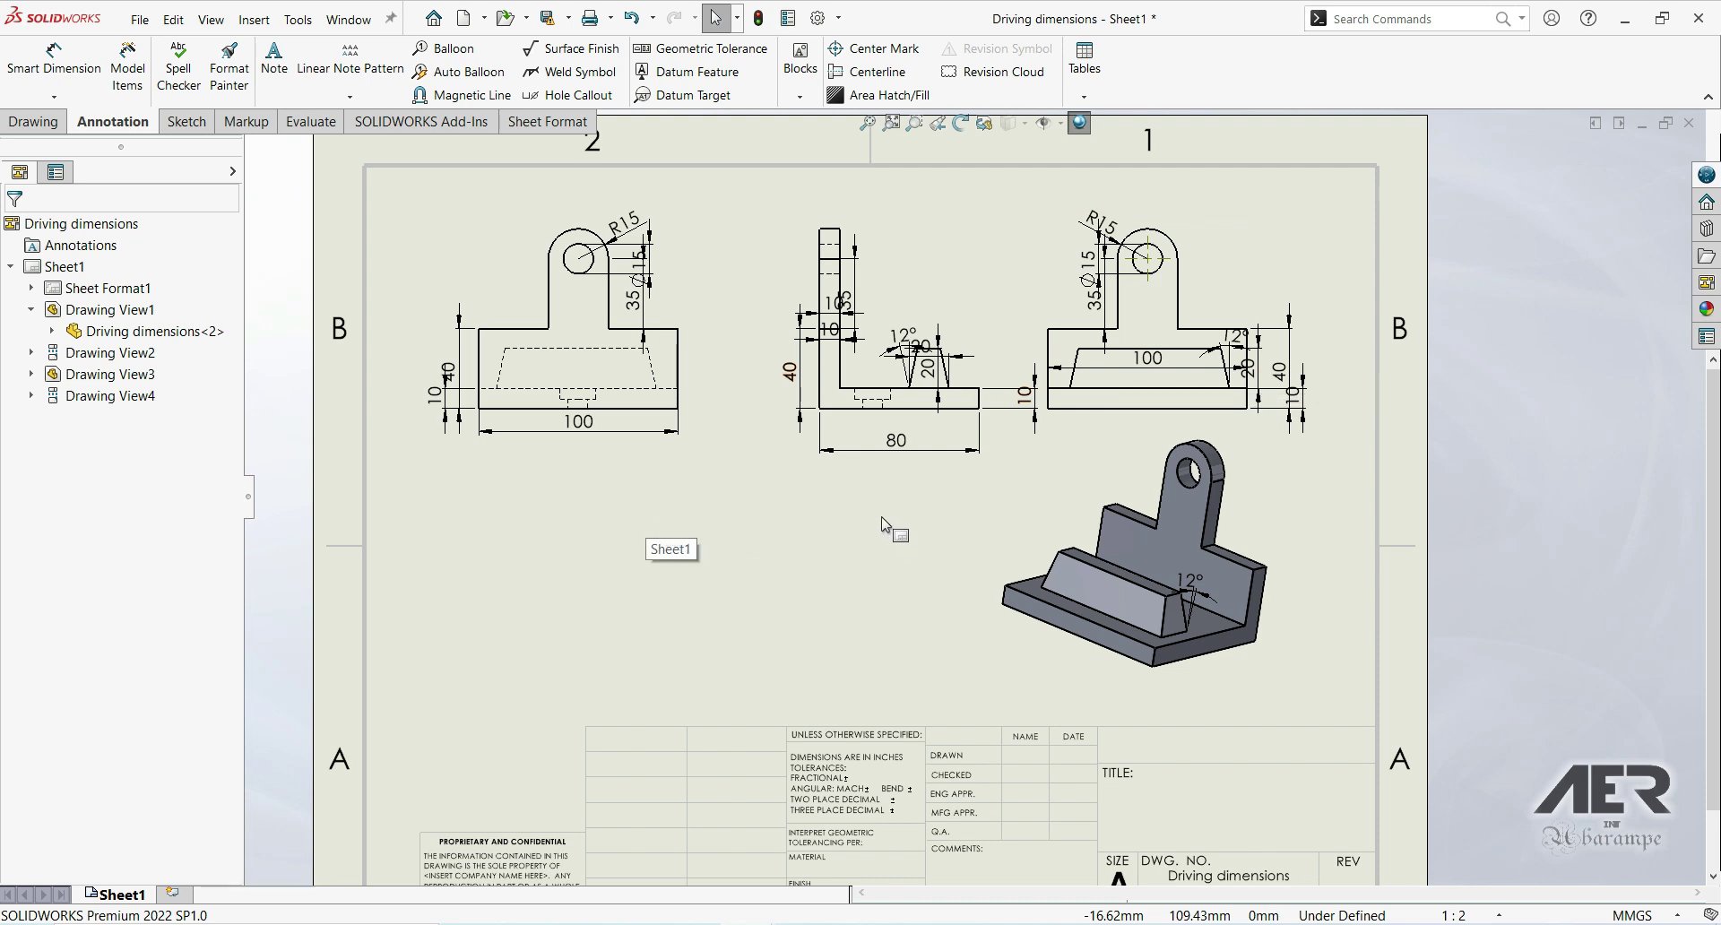
{"action": "left_click", "coordinate": [631, 18]}
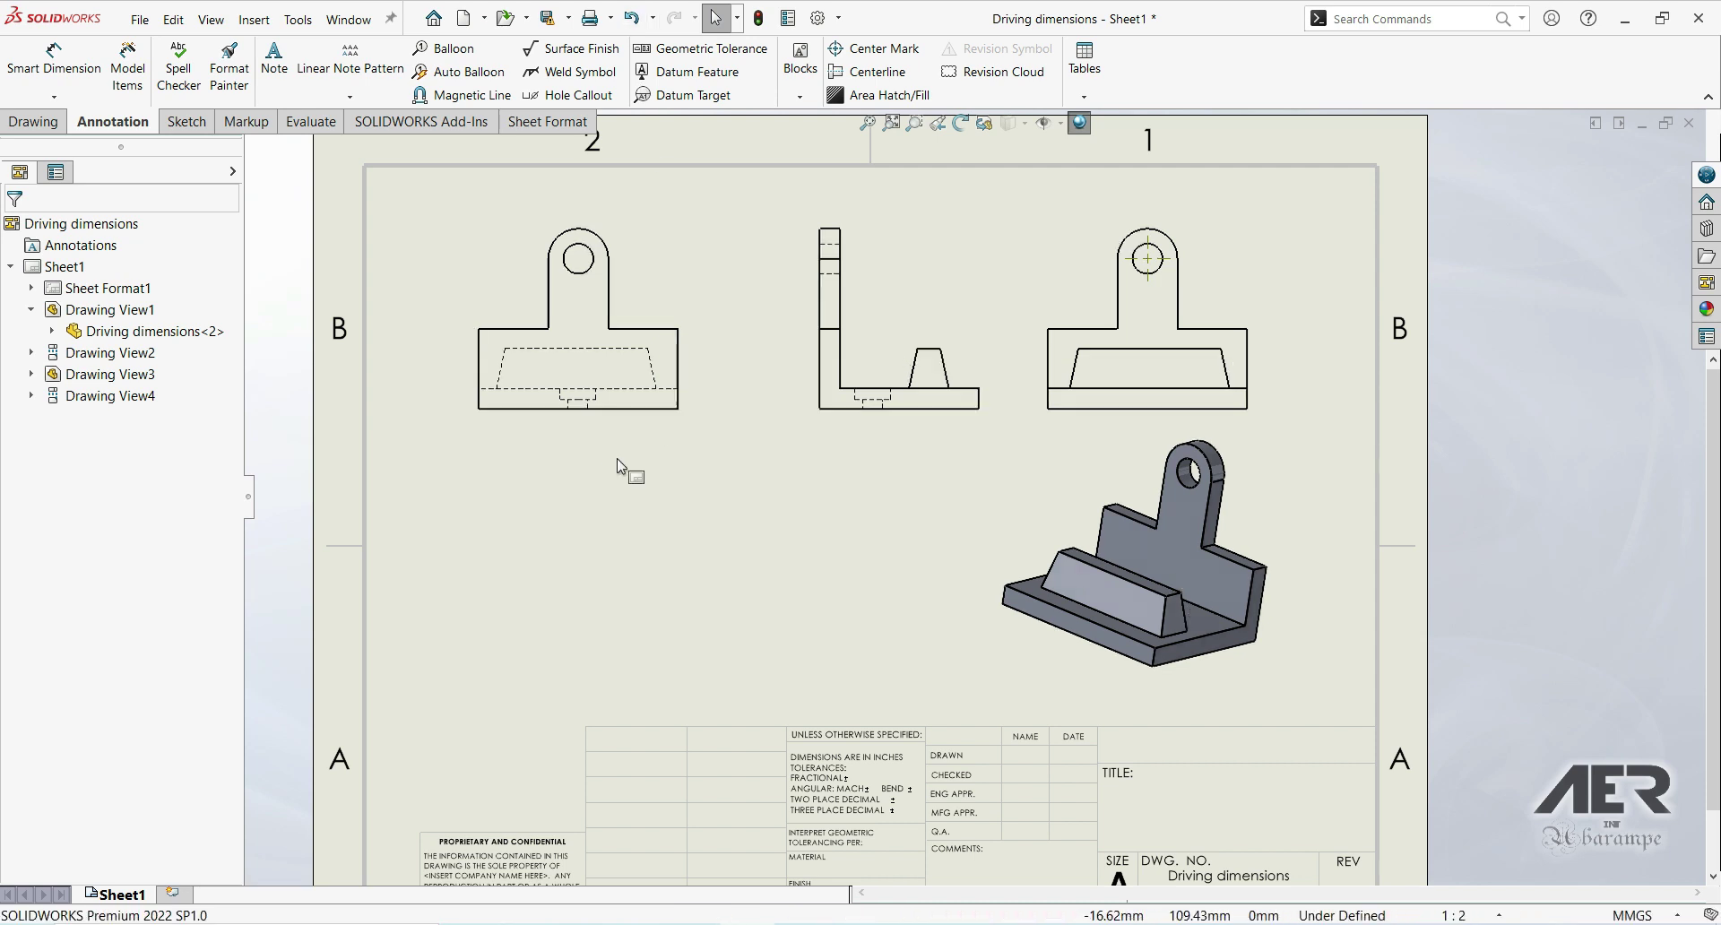
{"action": "left_click", "coordinate": [127, 67]}
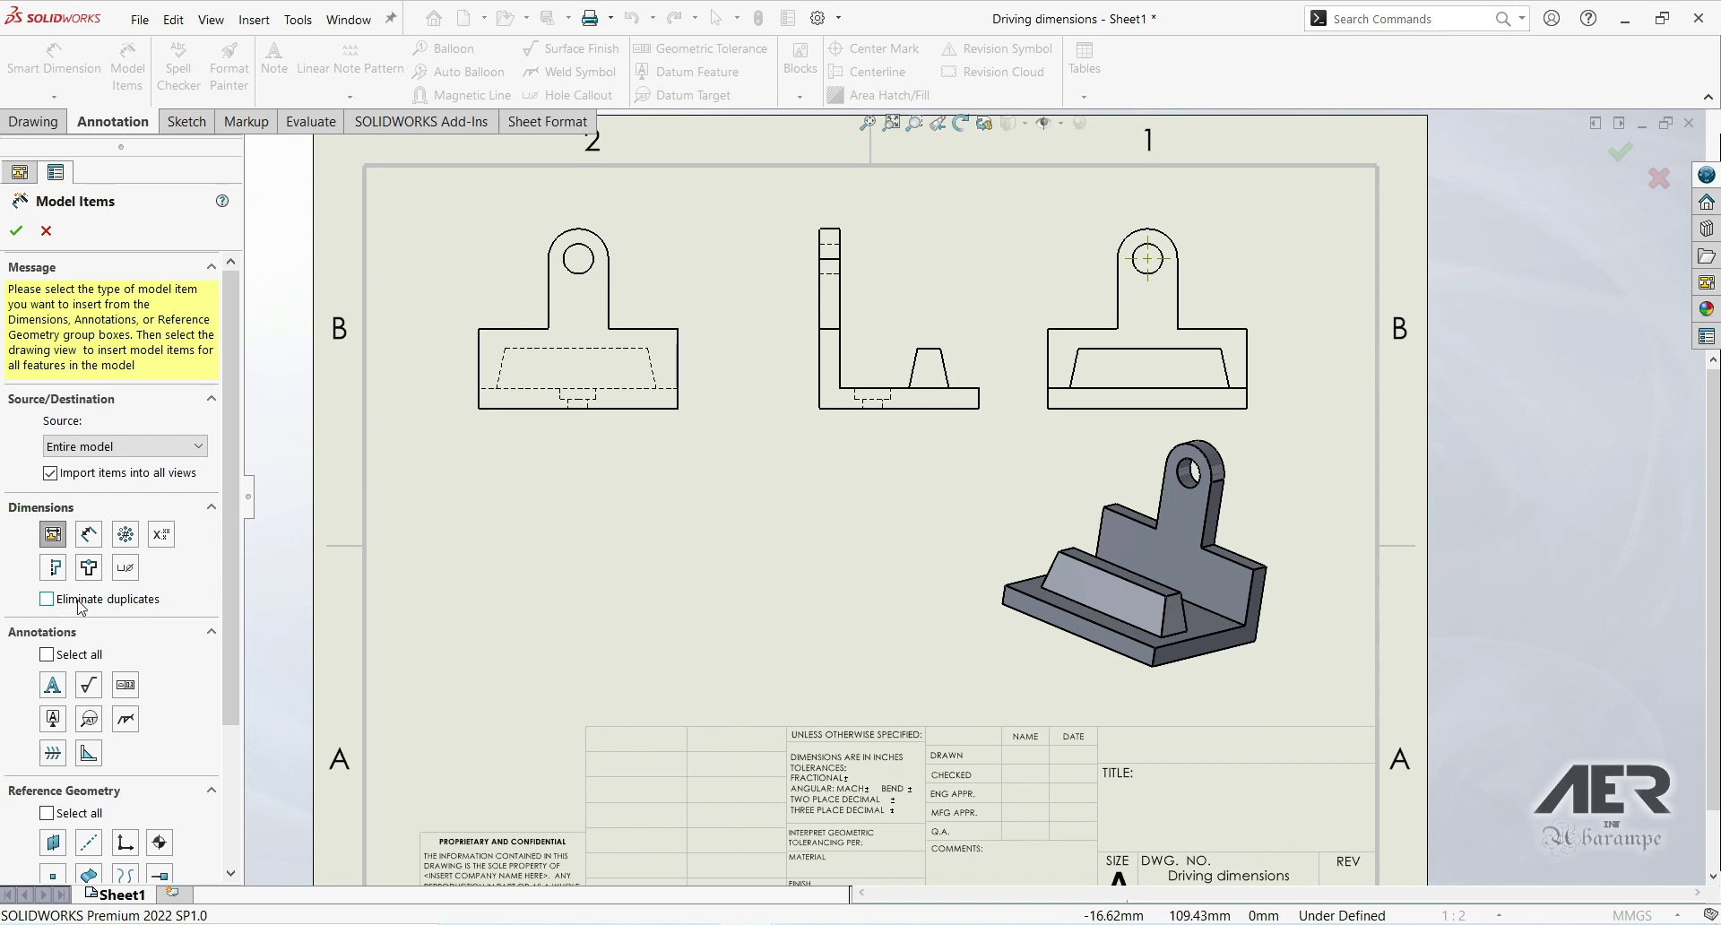
{"action": "left_click", "coordinate": [16, 231]}
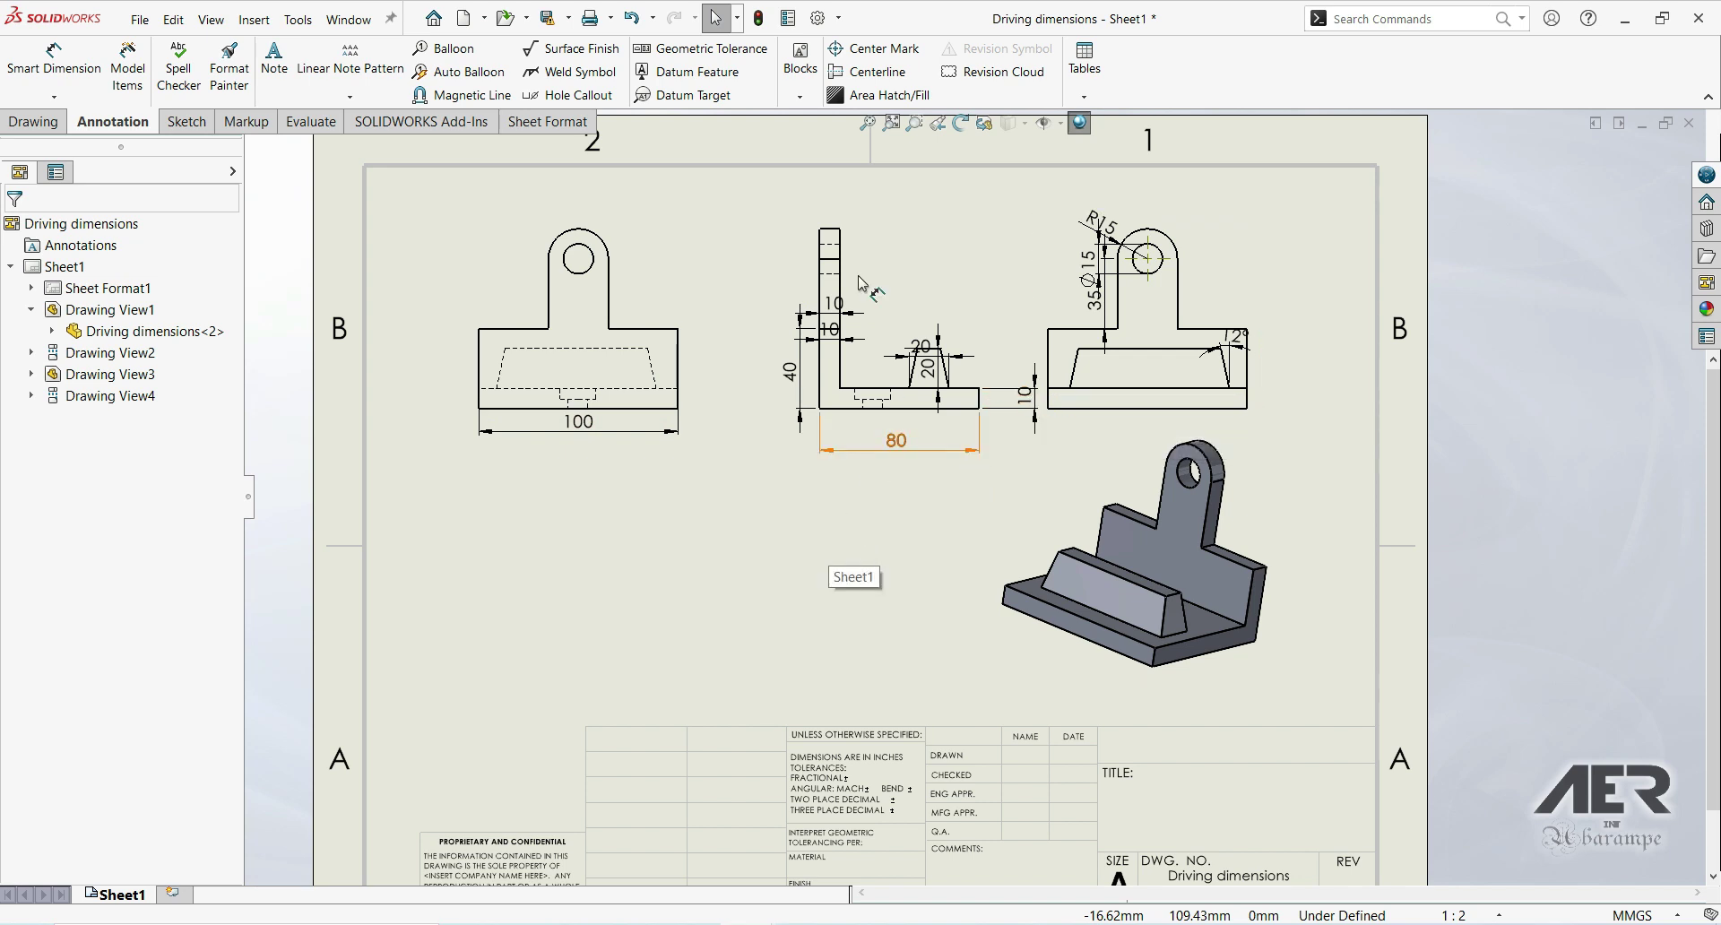
{"action": "left_click", "coordinate": [632, 15]}
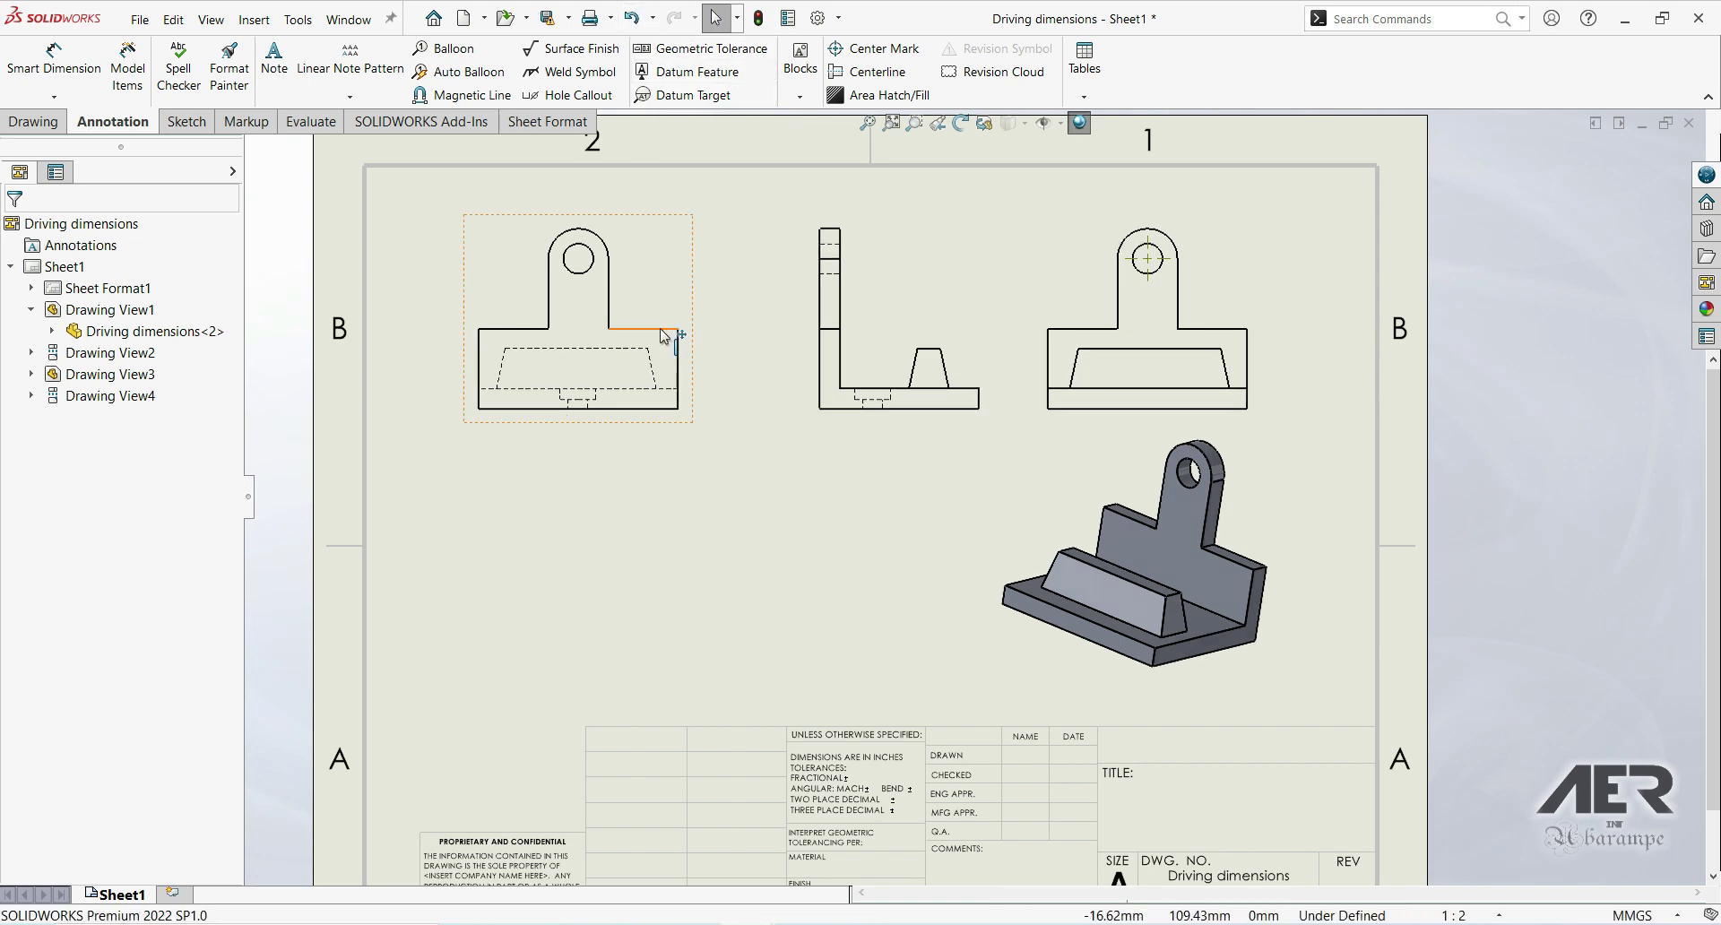
Import entire-model dimensions into all views without duplicates: 100, 80, 40, R15, Ø15, 35.
{"action": "left_click", "coordinate": [134, 91]}
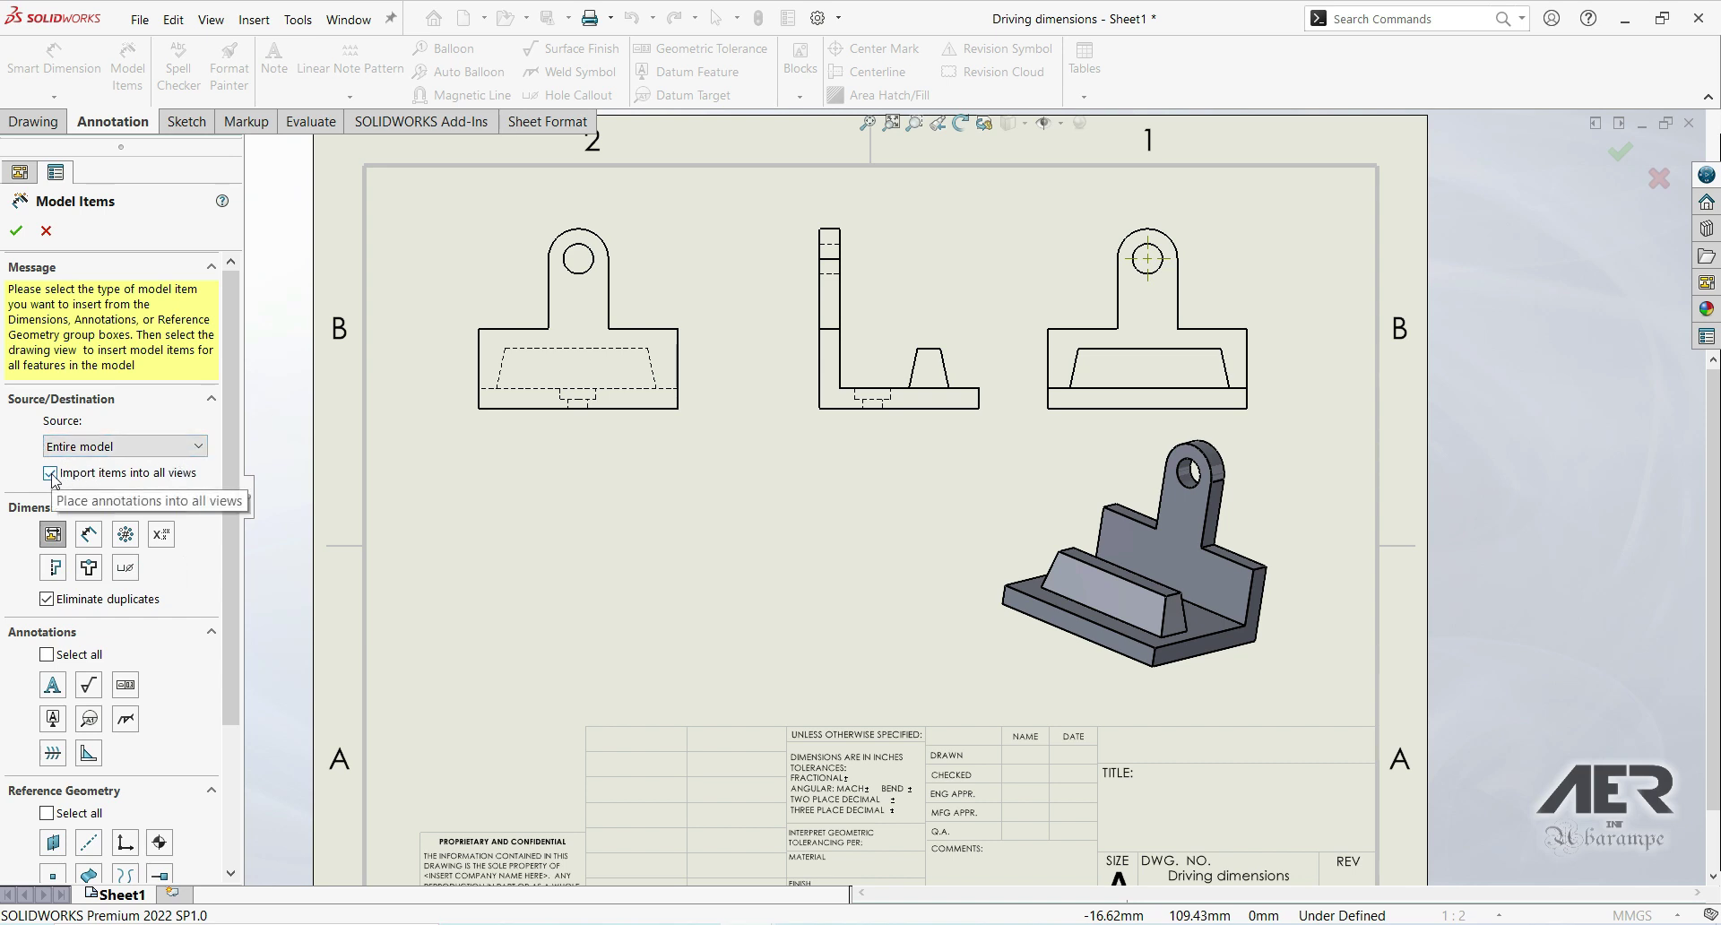
{"action": "left_click", "coordinate": [16, 230]}
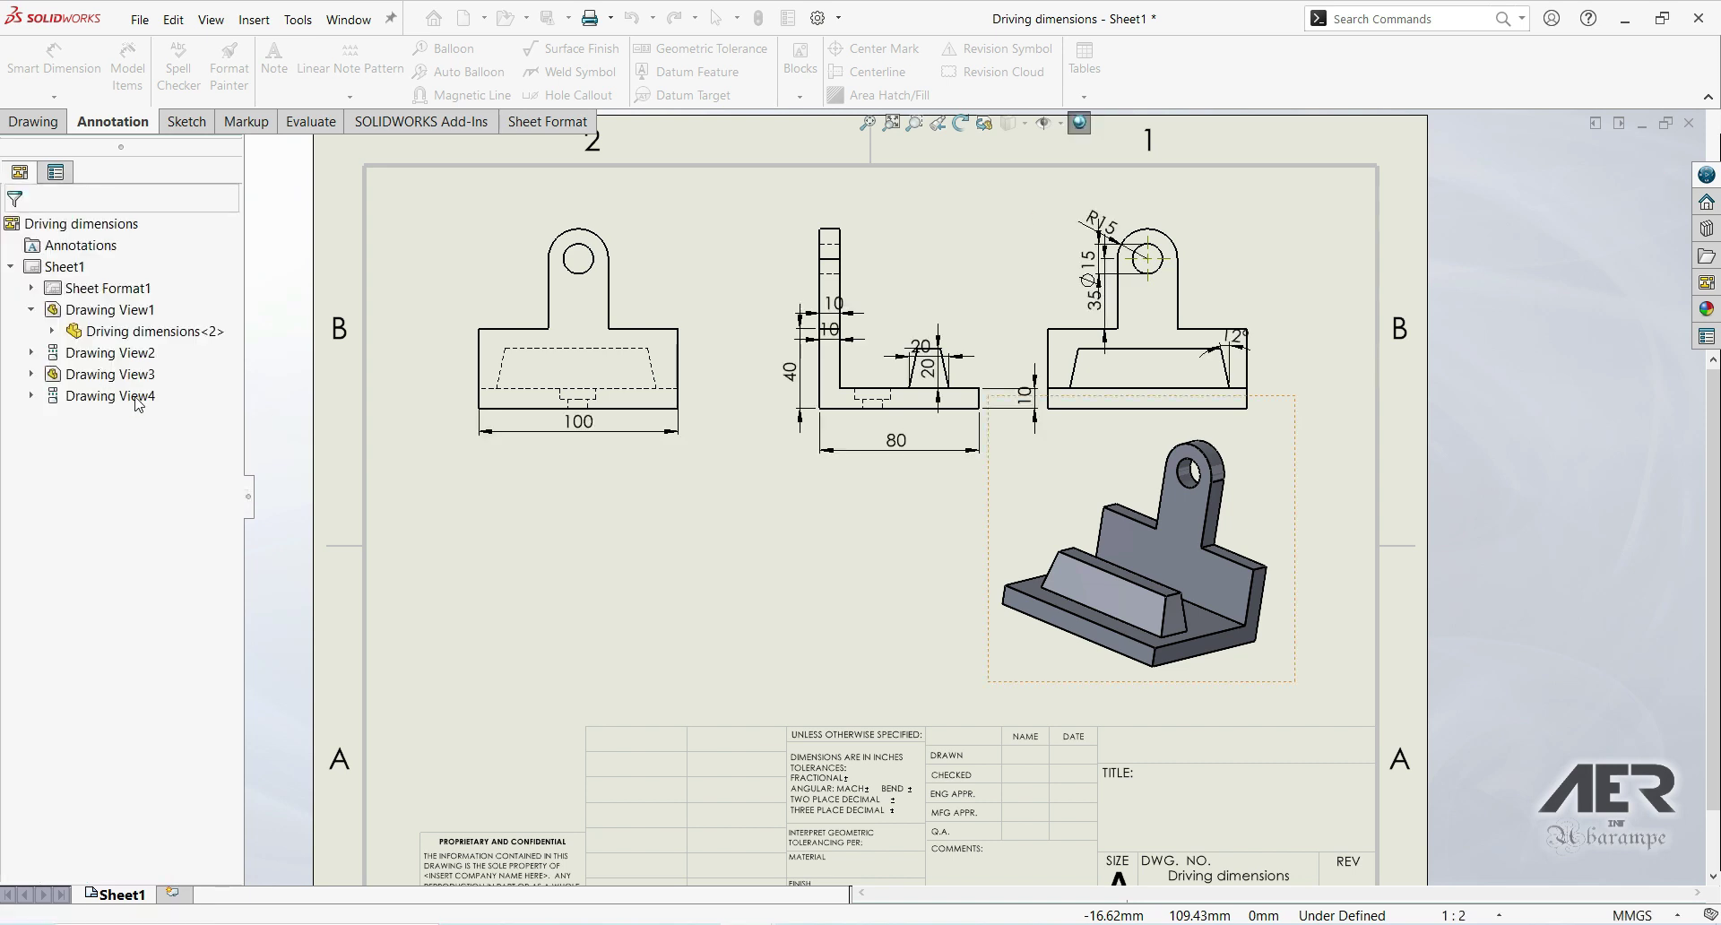